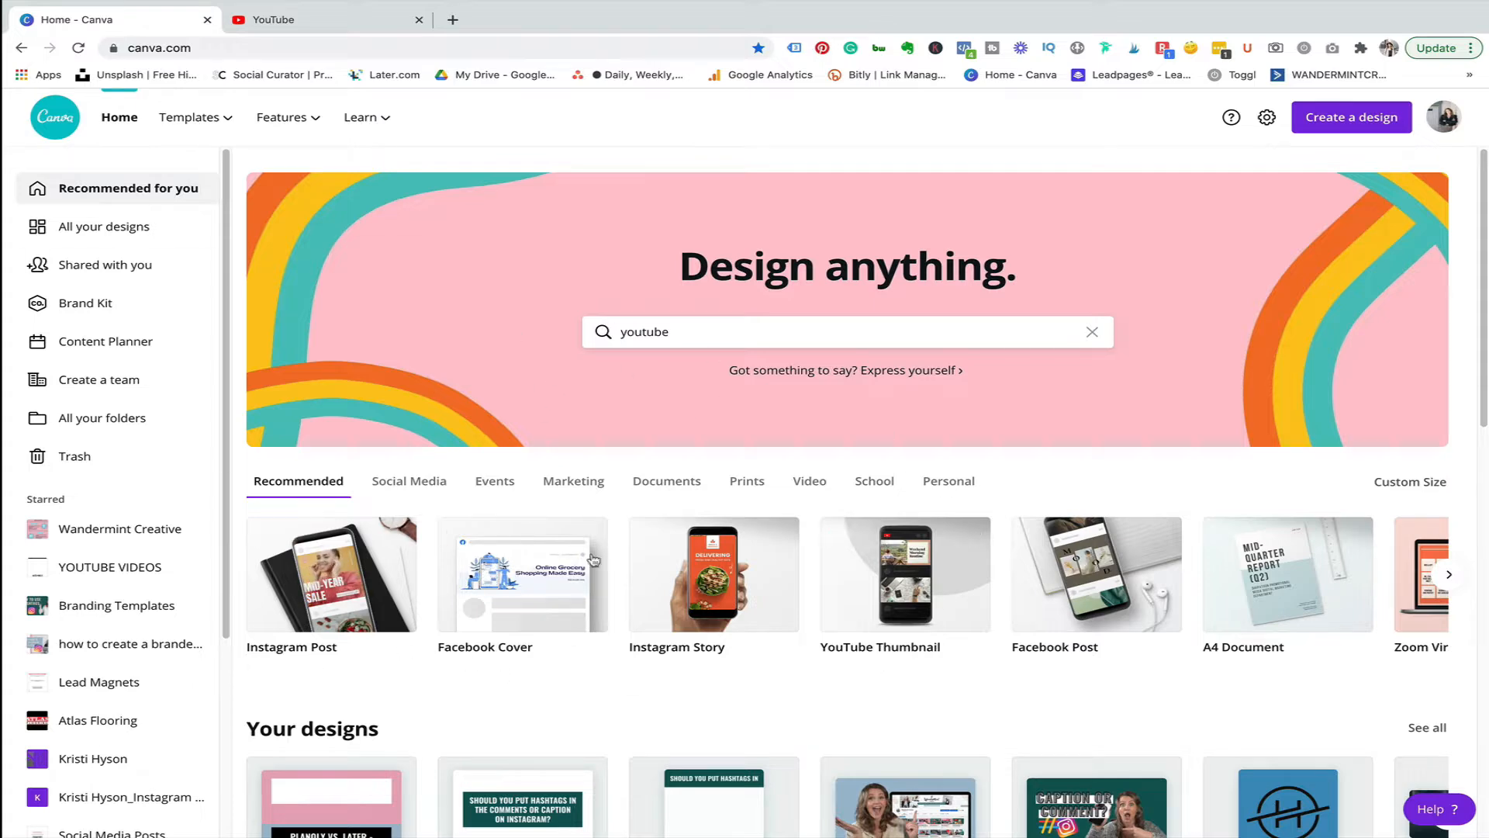
Search for YouTube Channel Art designs from the home page suggestions.
scroll(613, 567, "down", 4)
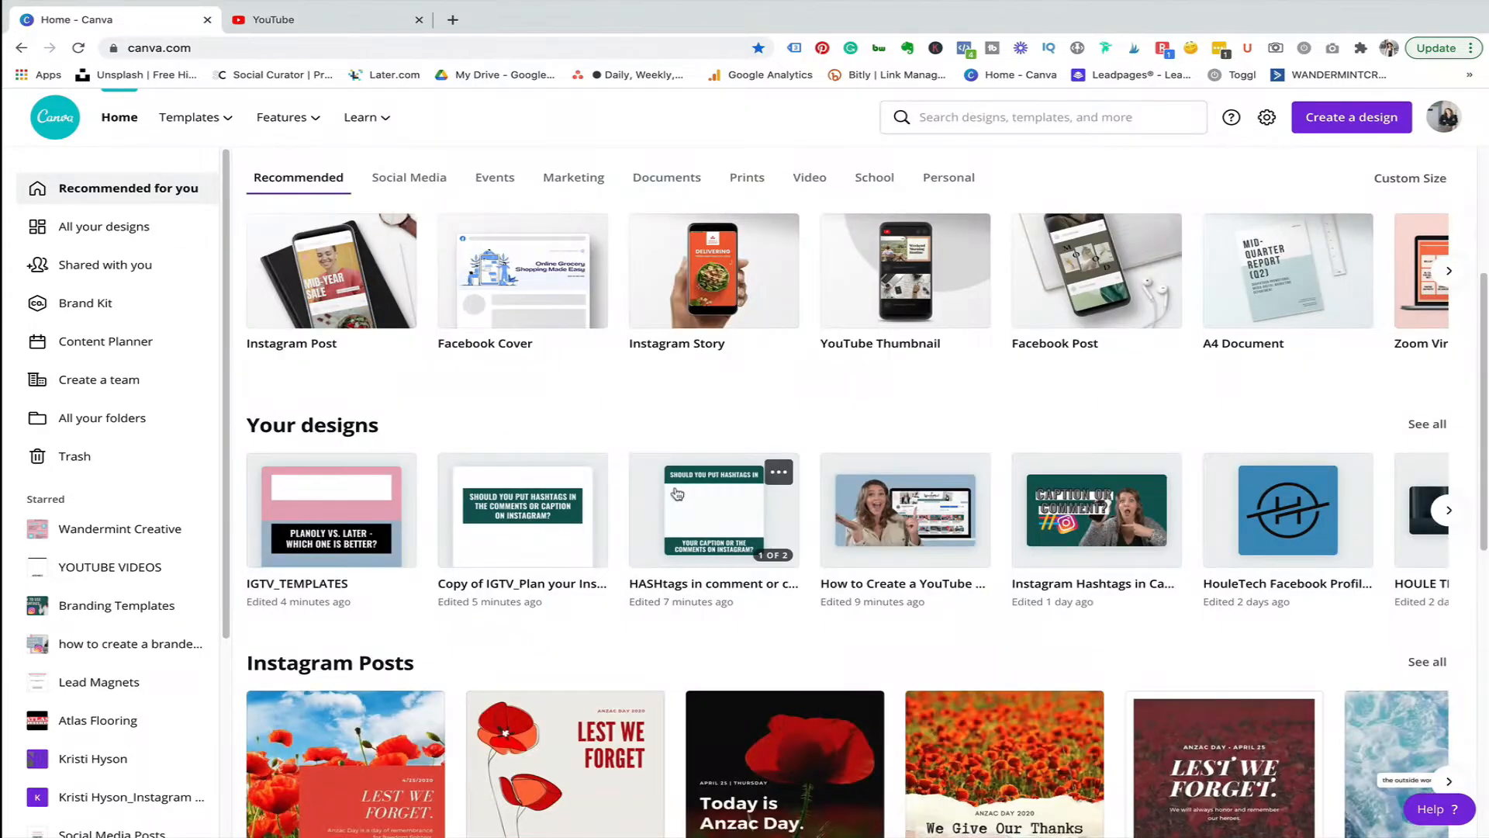
scroll(677, 493, "up", 4)
left_click(697, 338)
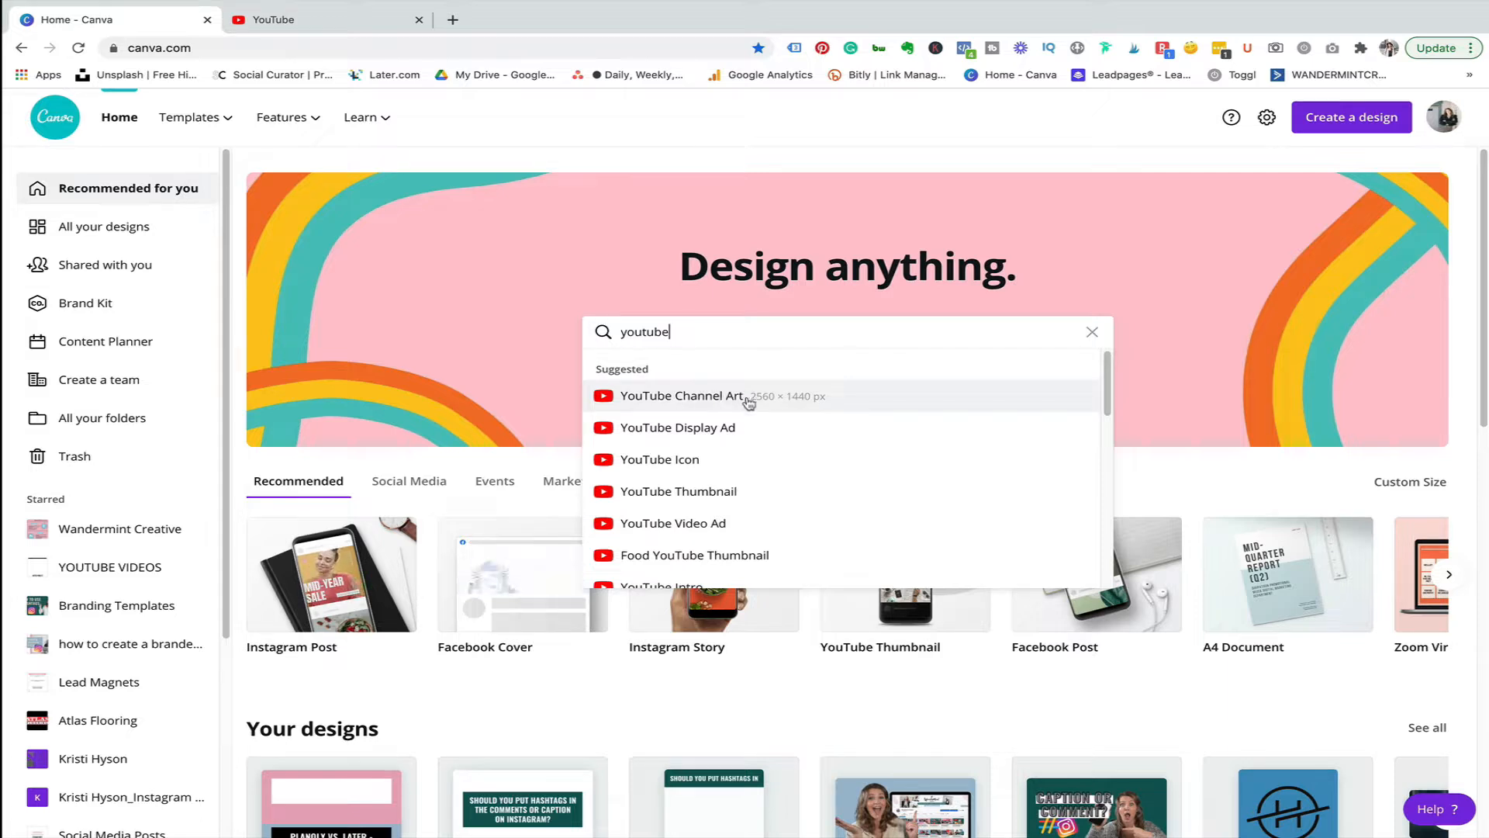
left_click(707, 400)
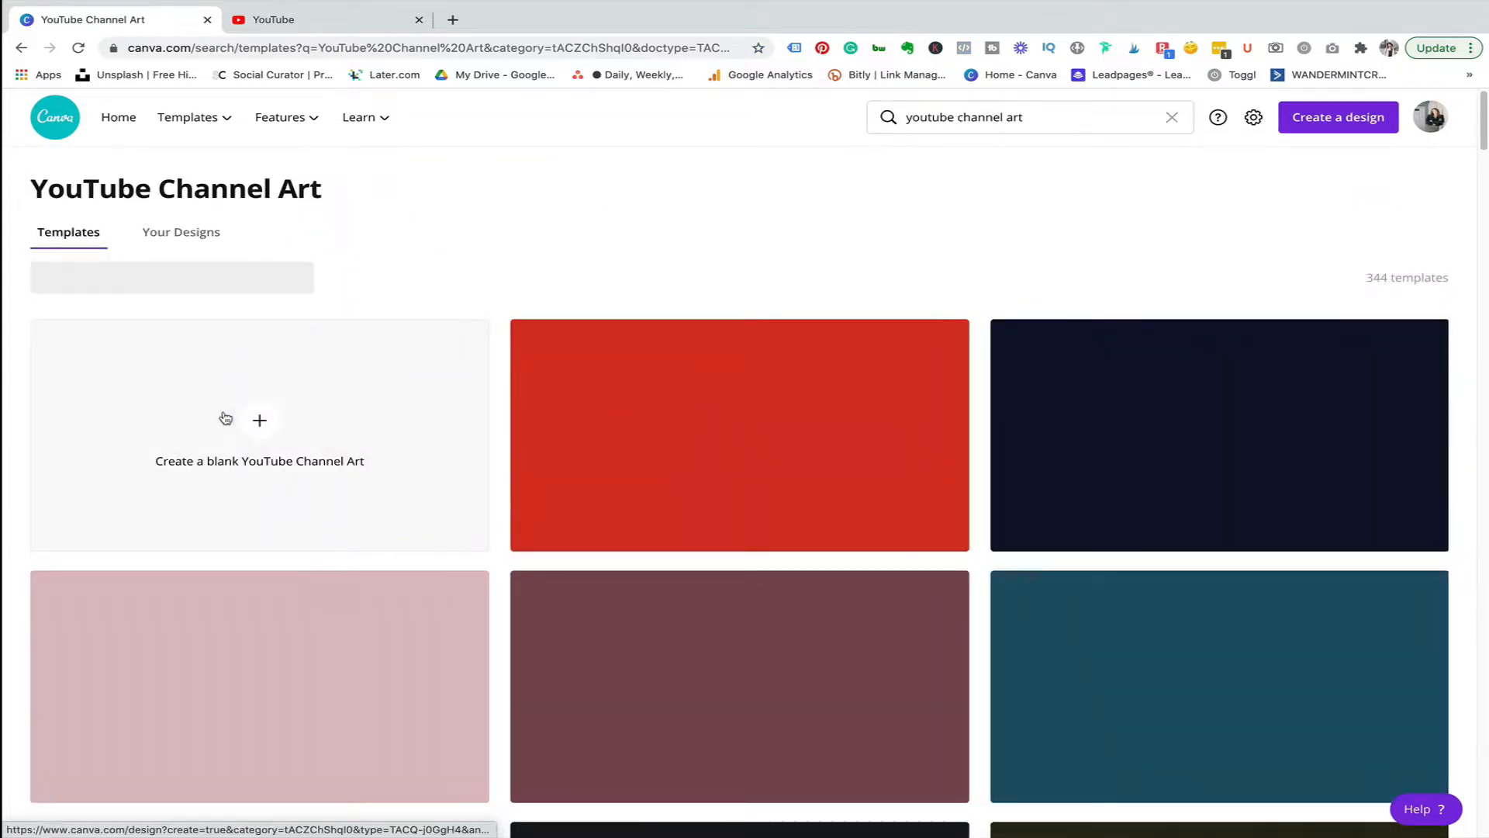
Browse the YouTube Channel Art templates and open the Chef Isabel's Eats template.
scroll(1019, 488, "down", 3)
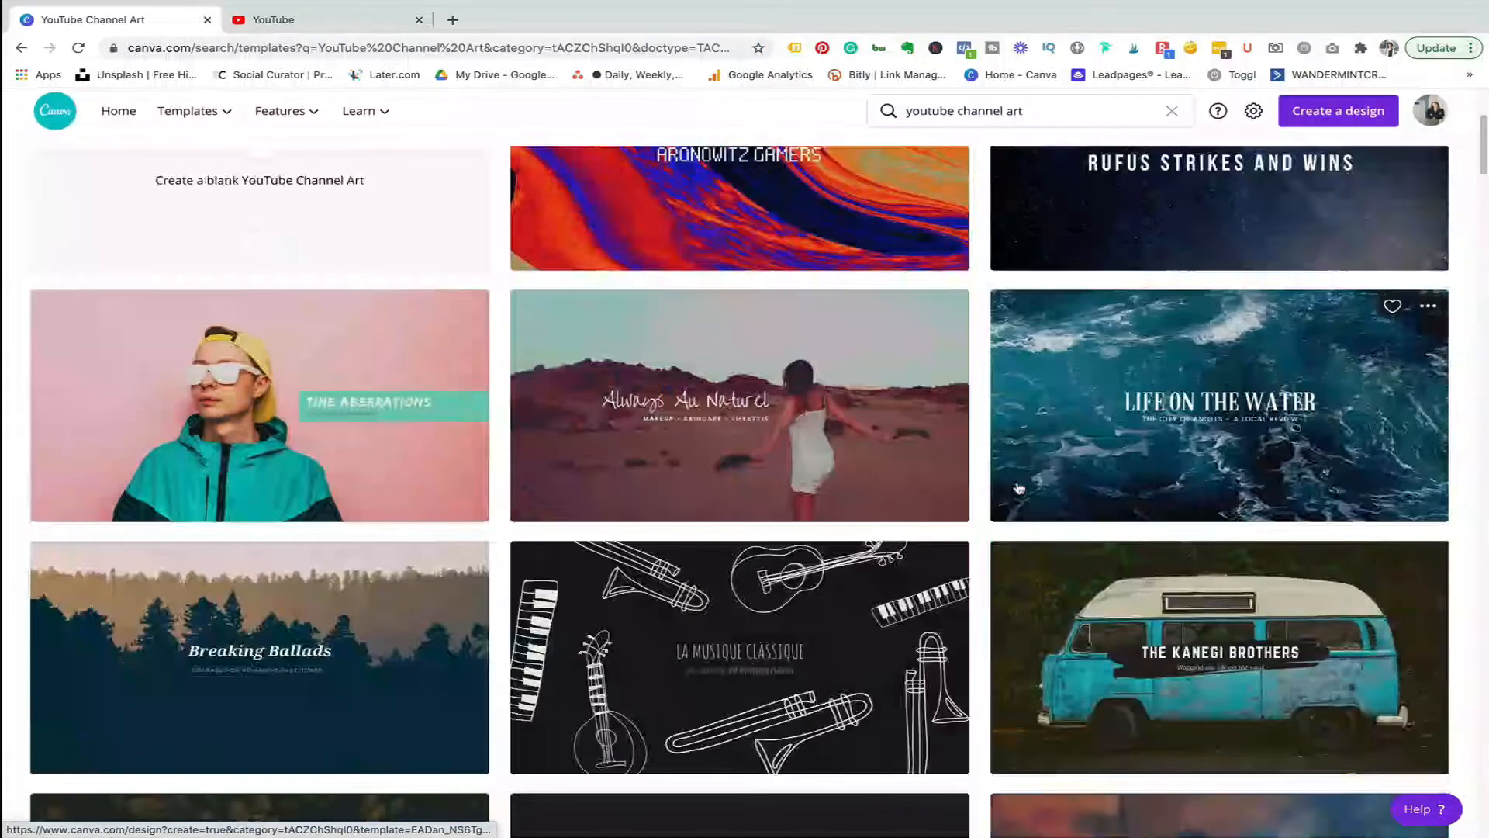
scroll(1020, 488, "down", 12)
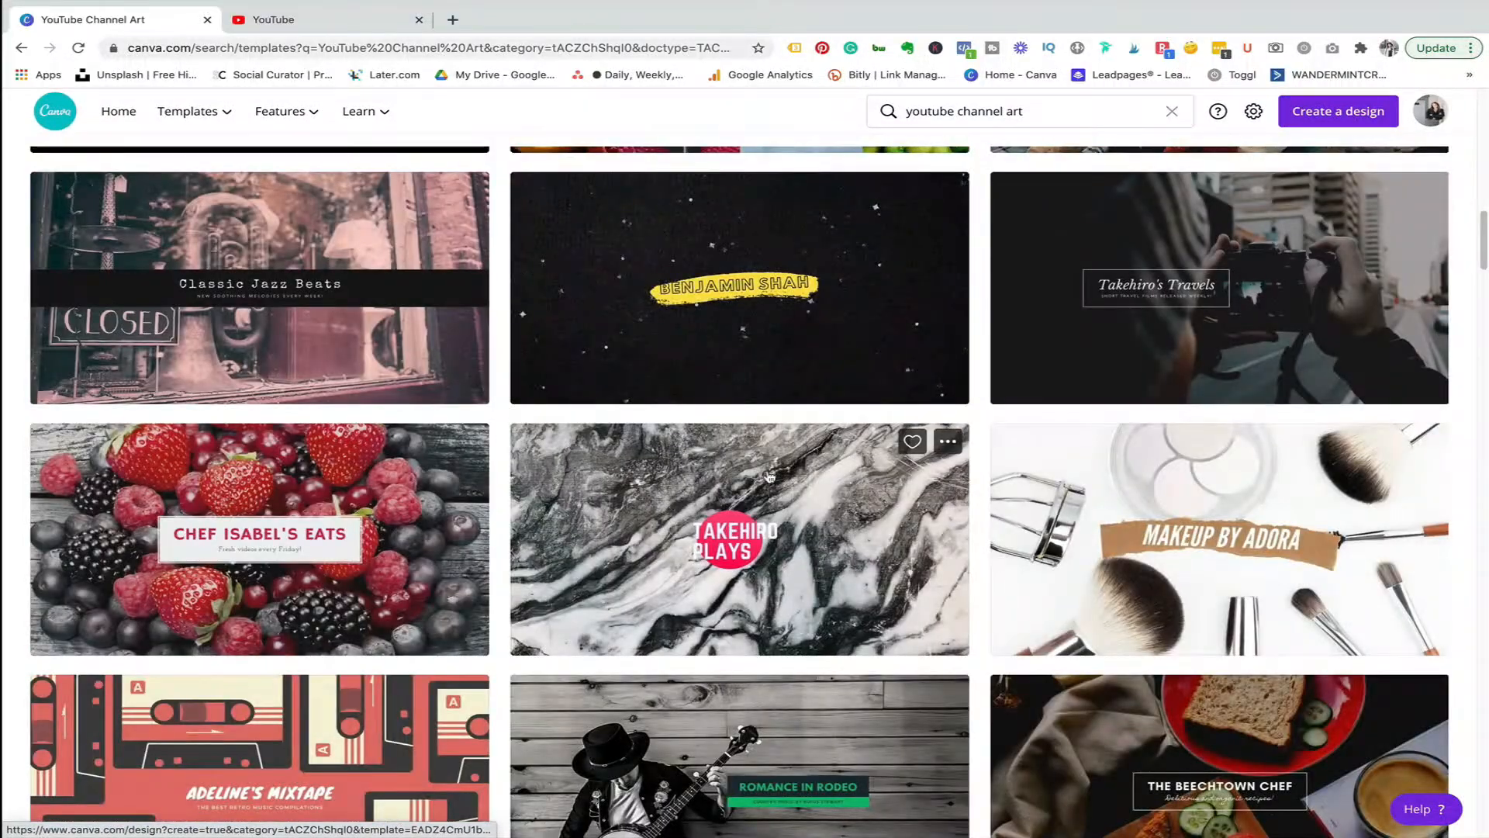
scroll(362, 343, "down", 3)
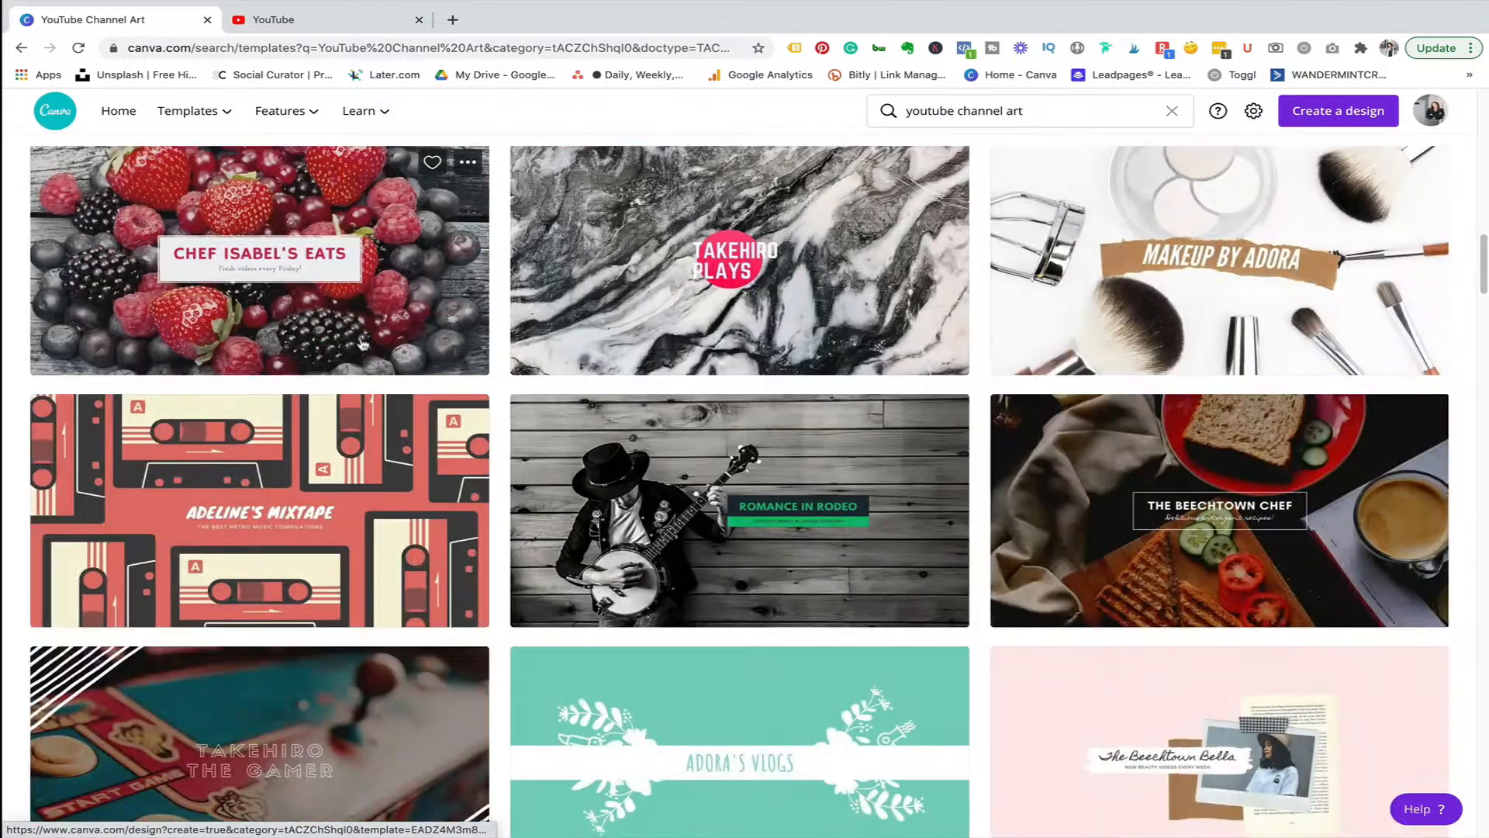
scroll(933, 411, "down", 2)
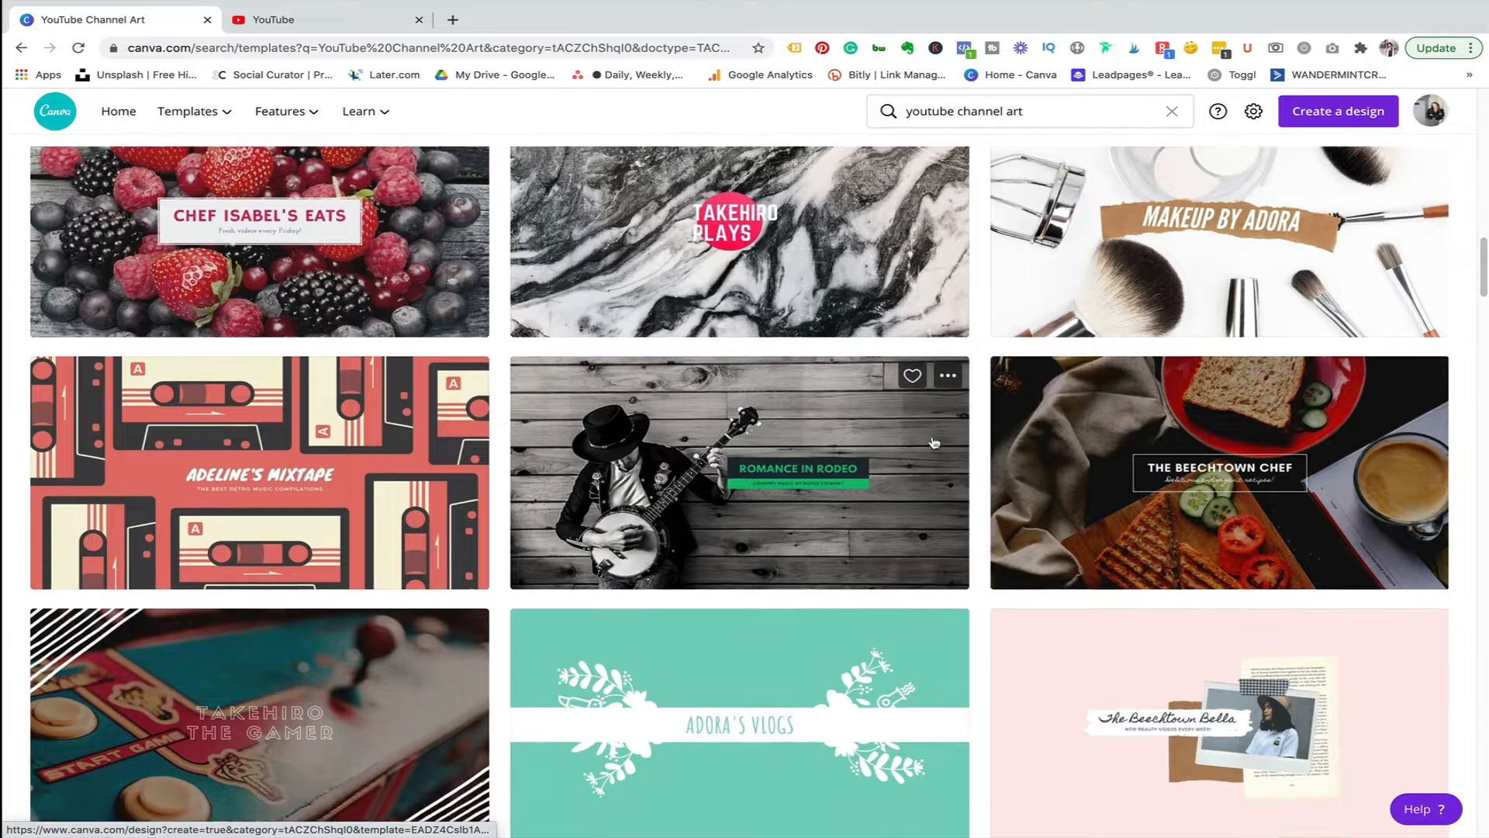
scroll(933, 441, "down", 2)
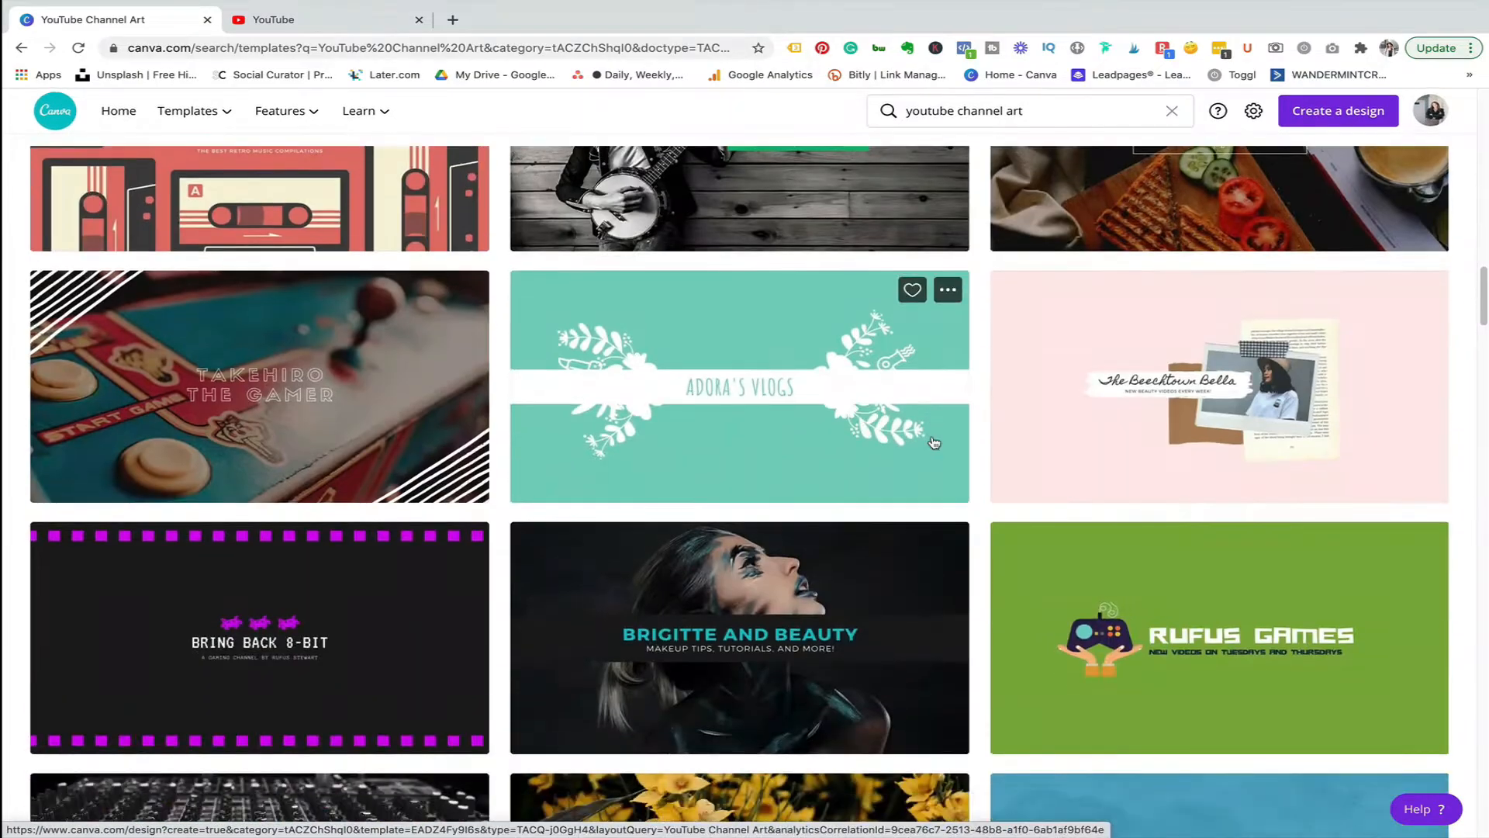
scroll(934, 442, "up", 5)
scroll(934, 442, "up", 3)
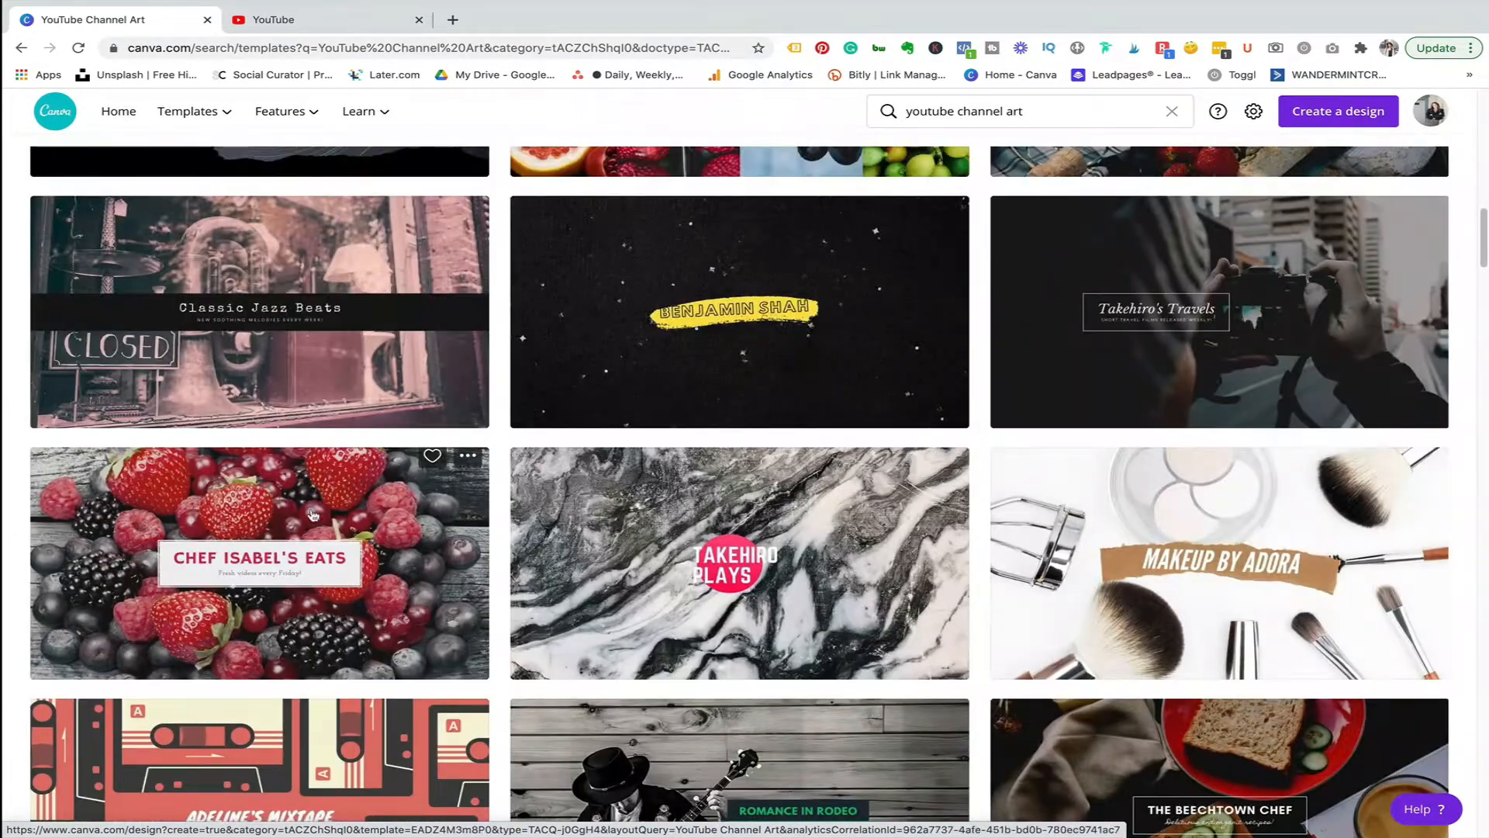
left_click(249, 495)
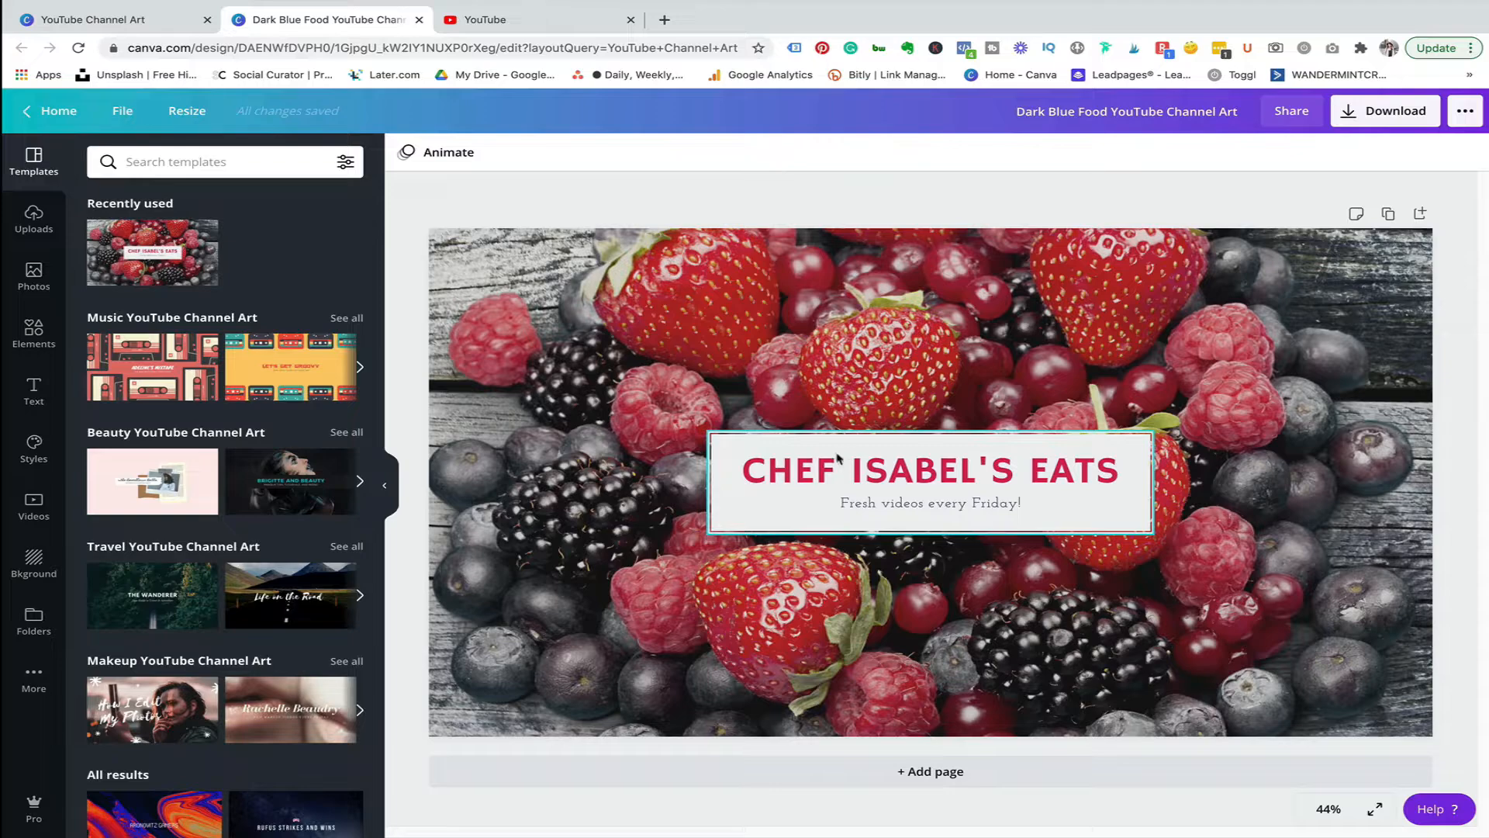
Open your own YouTube channel page and compare its banner with the template.
left_click(520, 19)
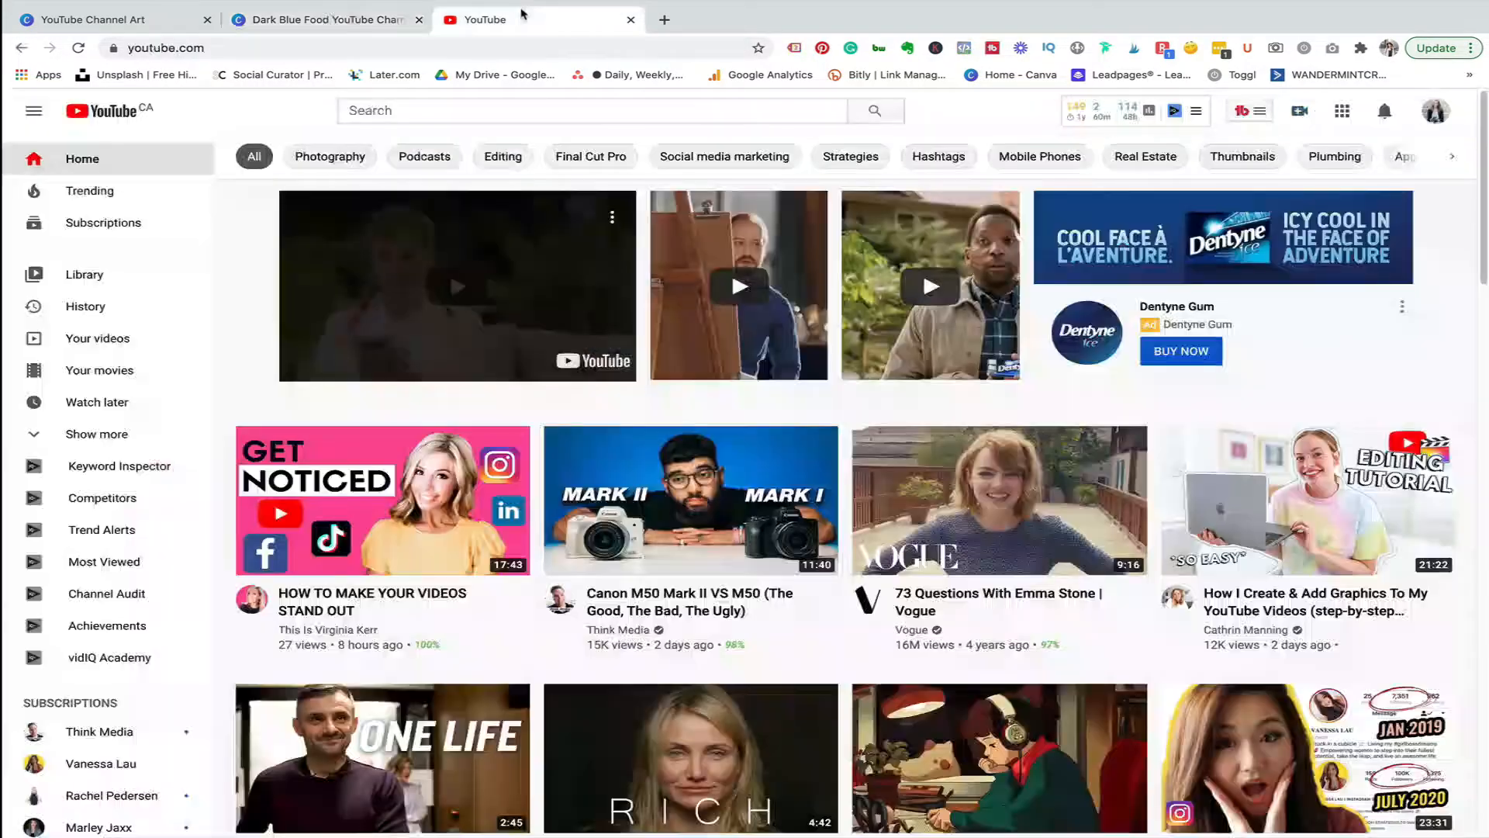
left_click(1435, 111)
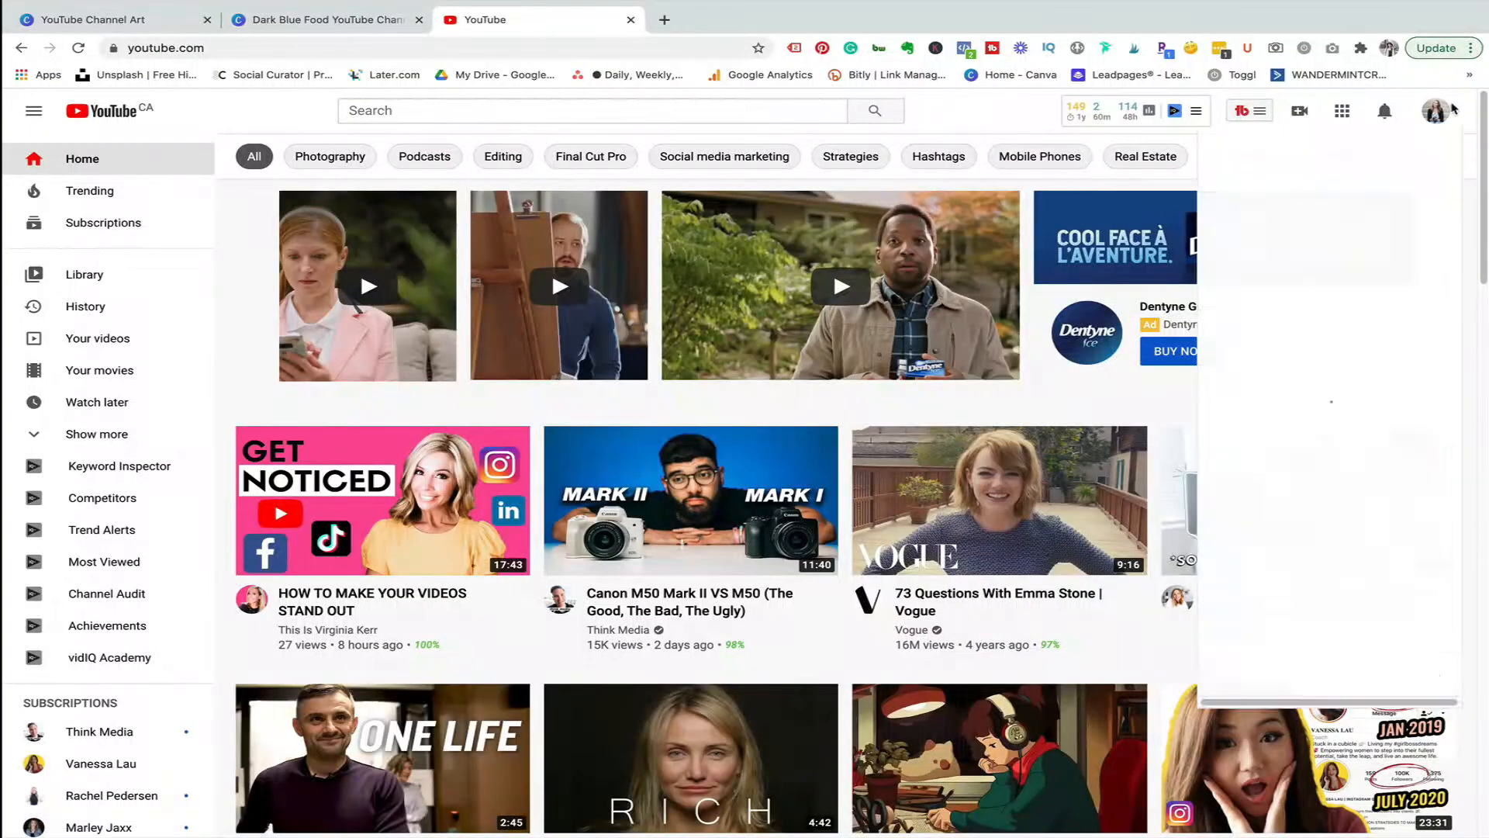
left_click(1330, 214)
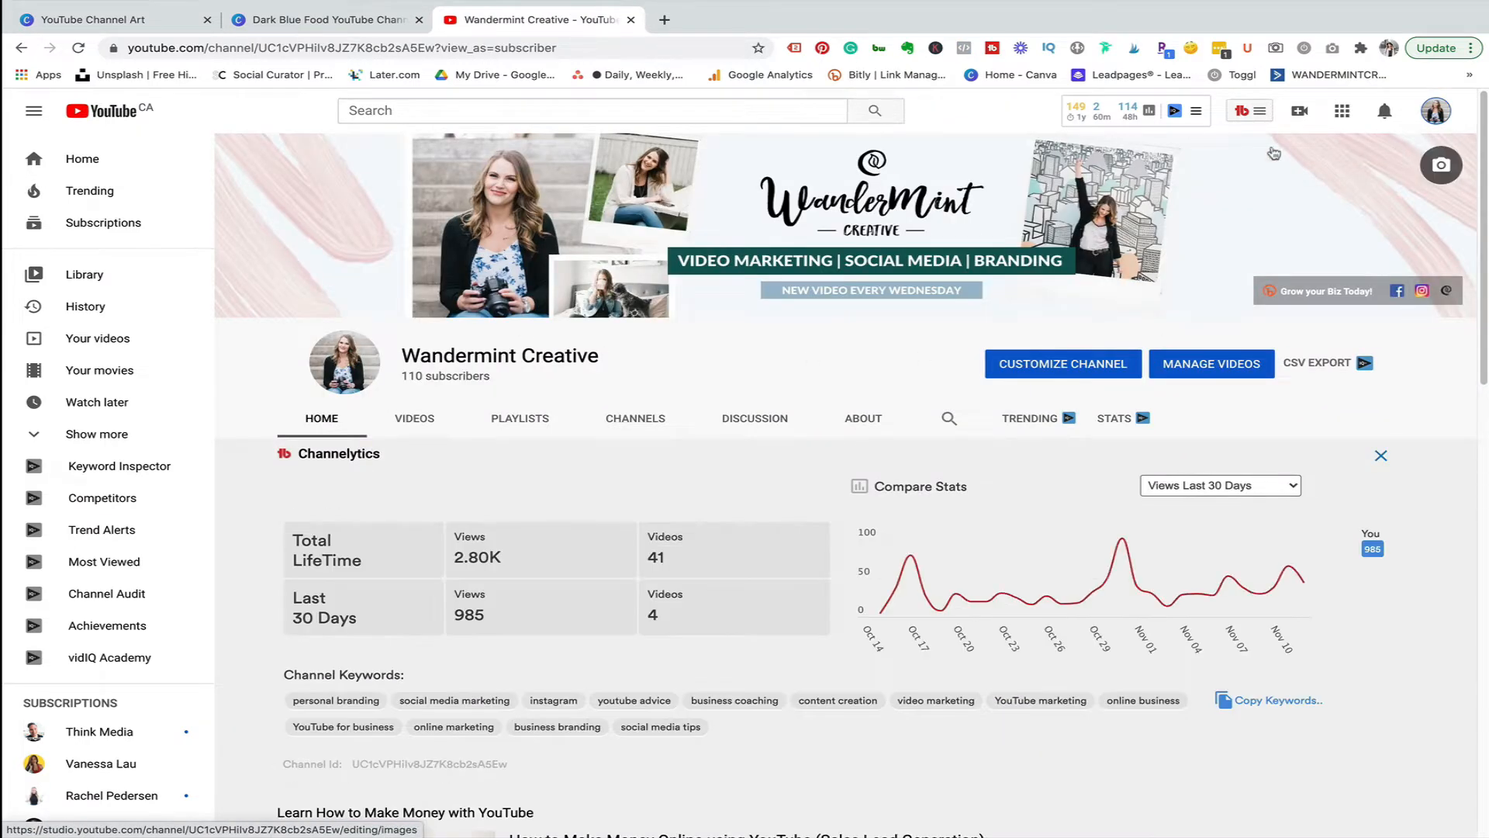
left_click(353, 19)
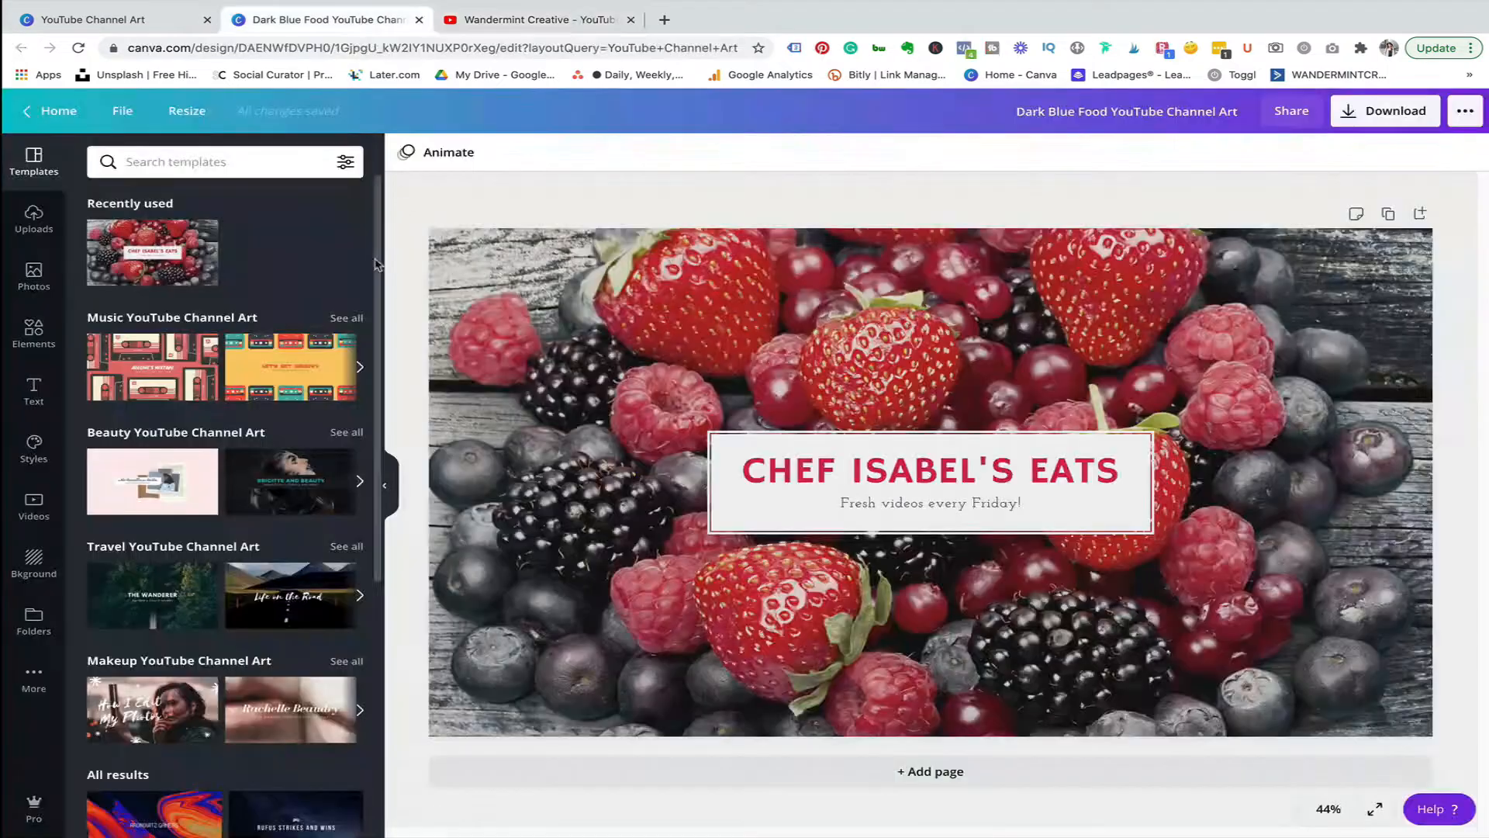
left_click(584, 21)
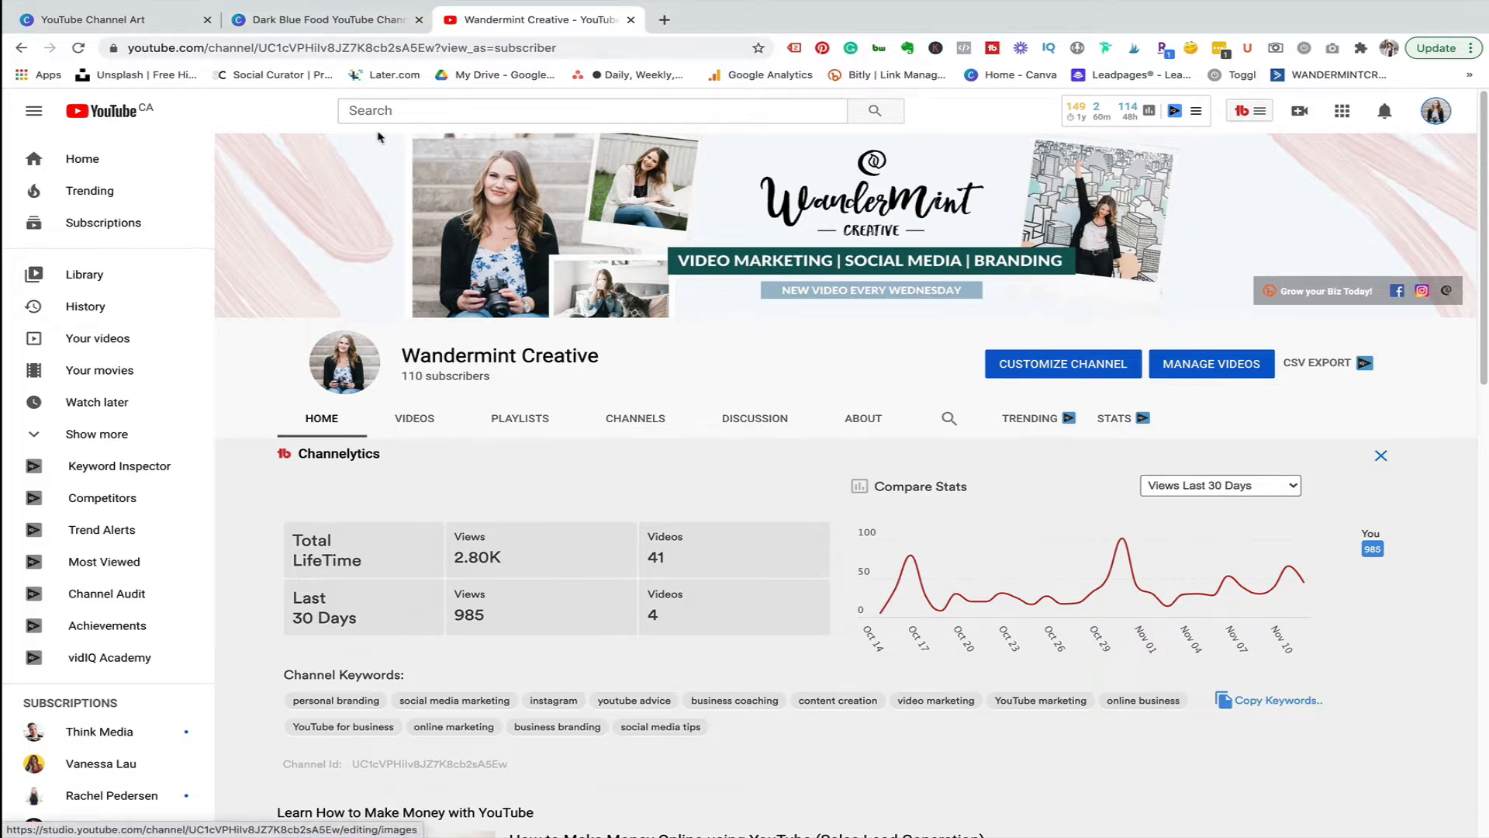
left_click(299, 22)
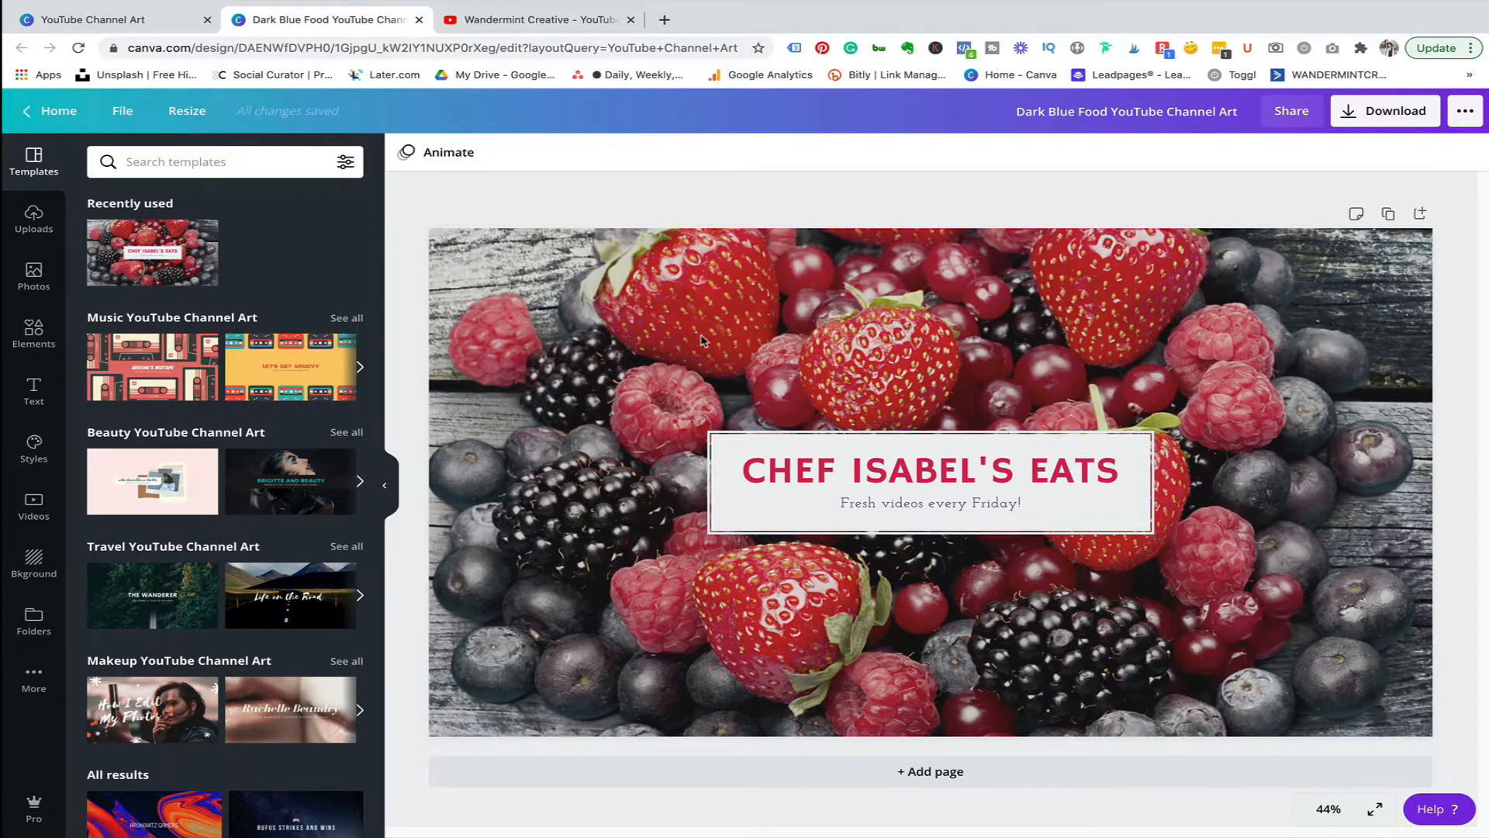
Add the WanderMint Creative logo from your uploads onto the design.
left_click(43, 283)
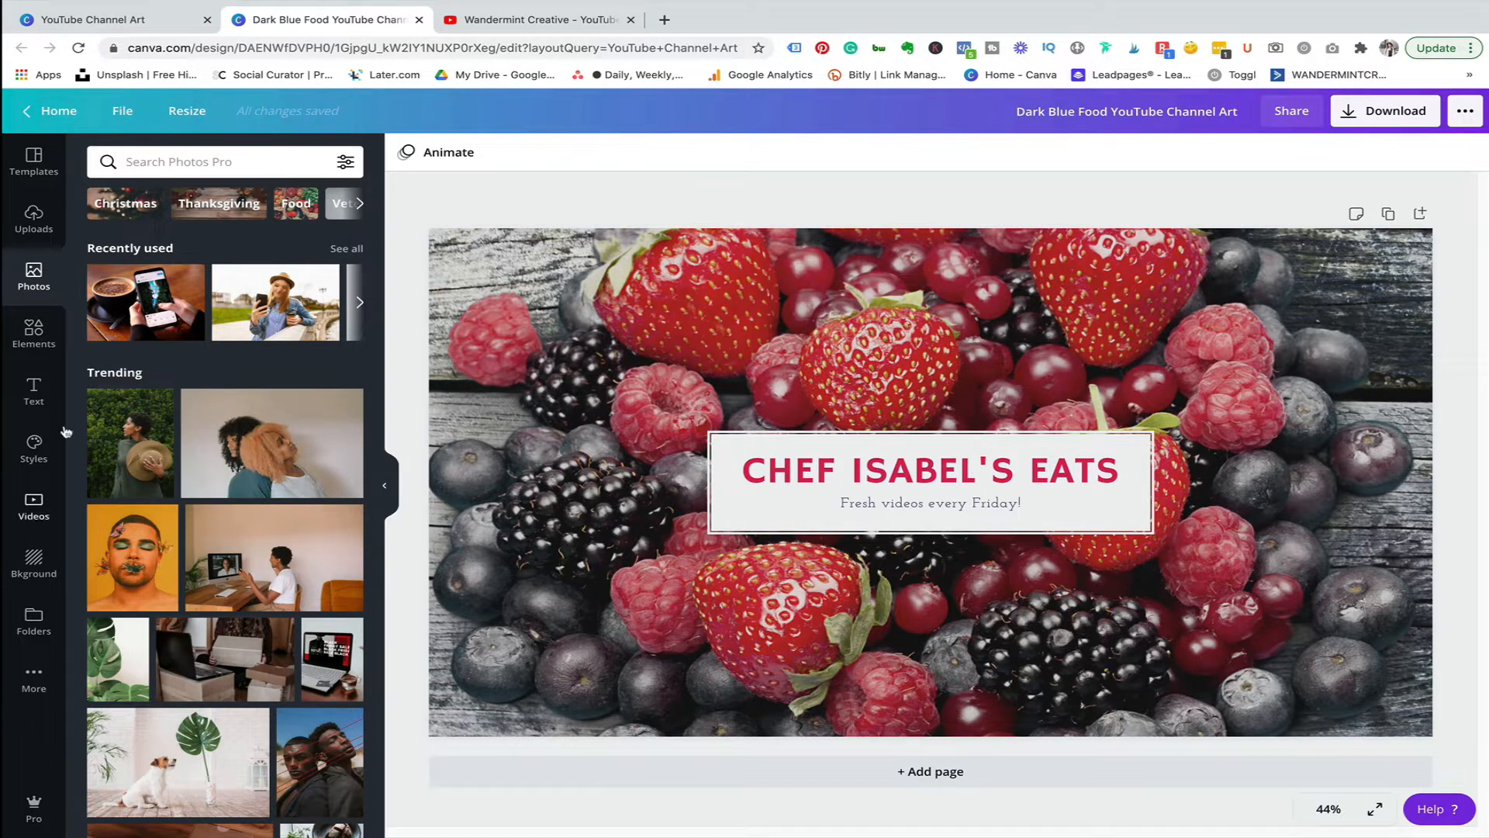
left_click(32, 224)
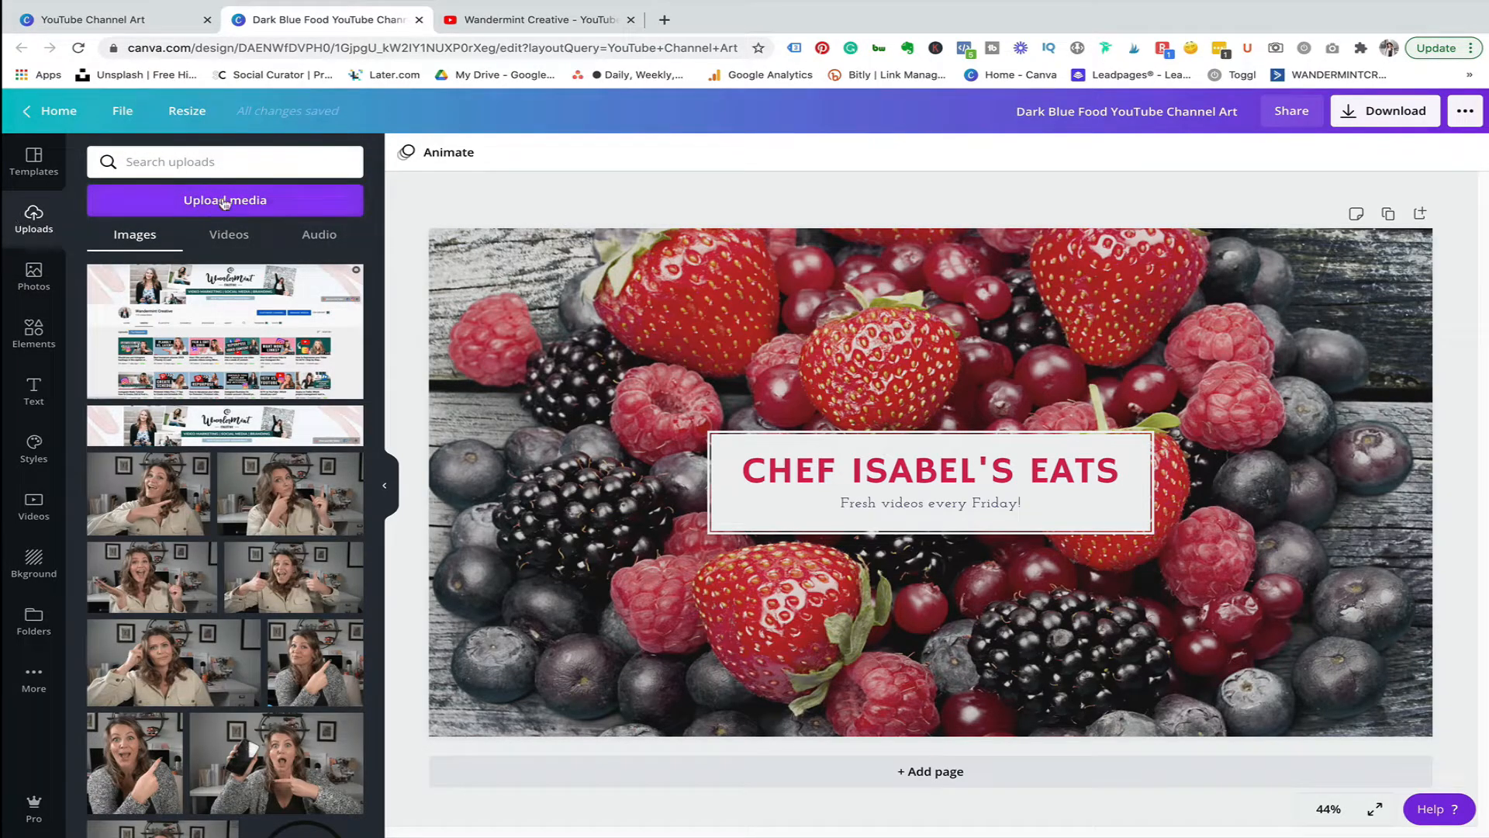
left_click(224, 202)
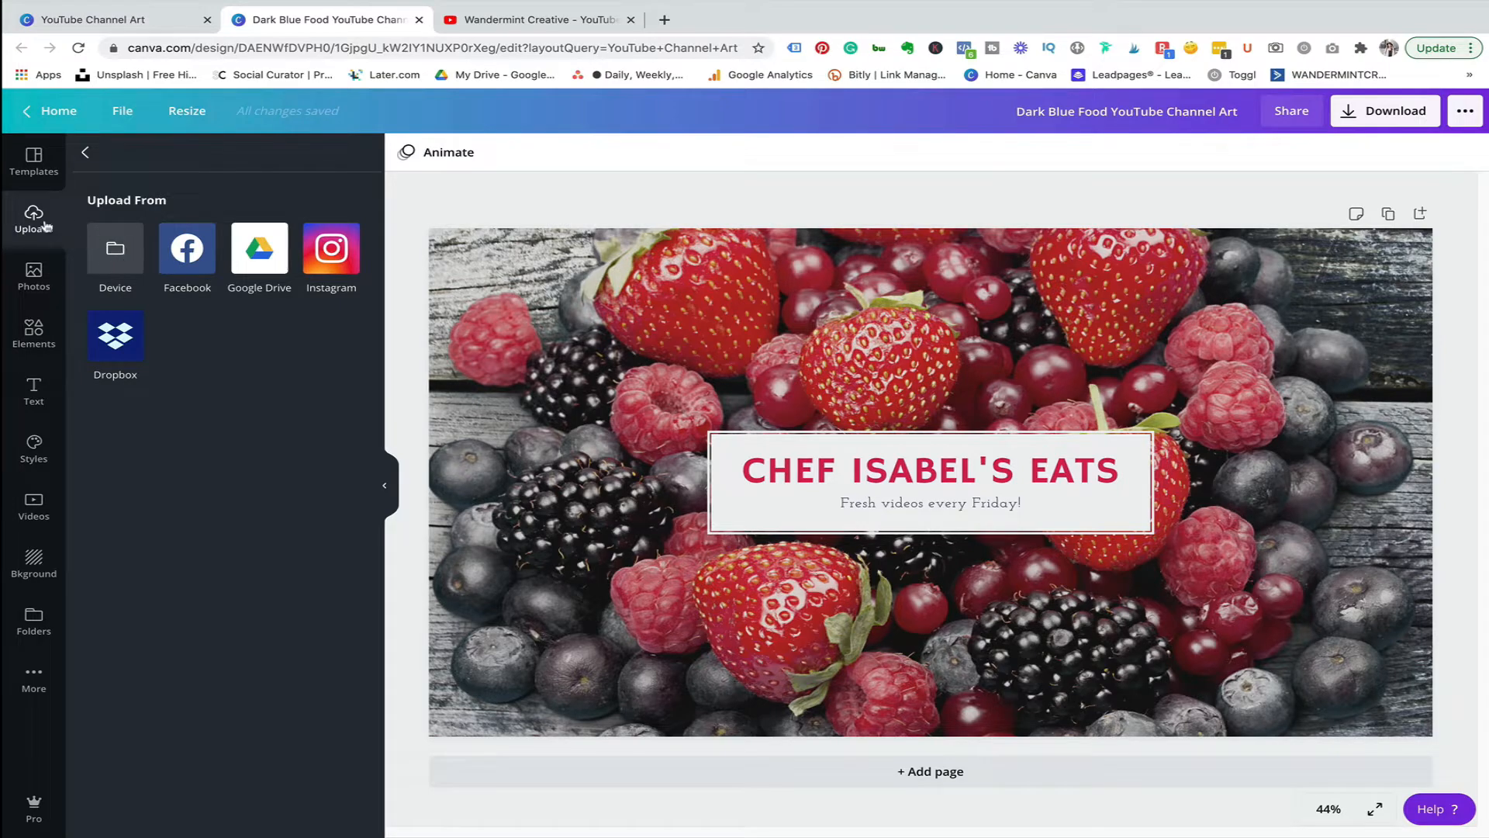
left_click(34, 275)
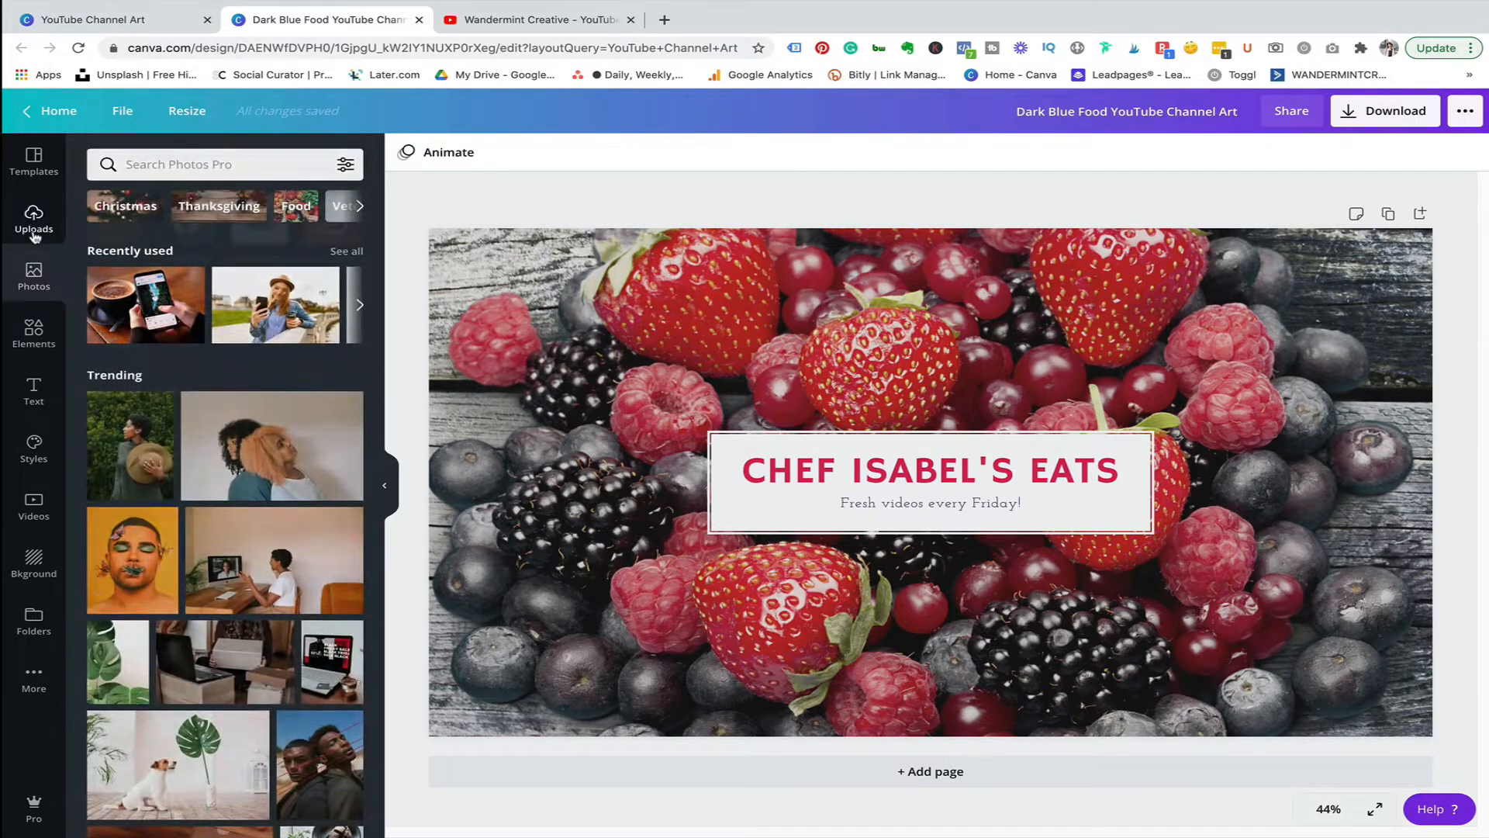
left_click(33, 218)
left_click(87, 155)
scroll(219, 498, "down", 5)
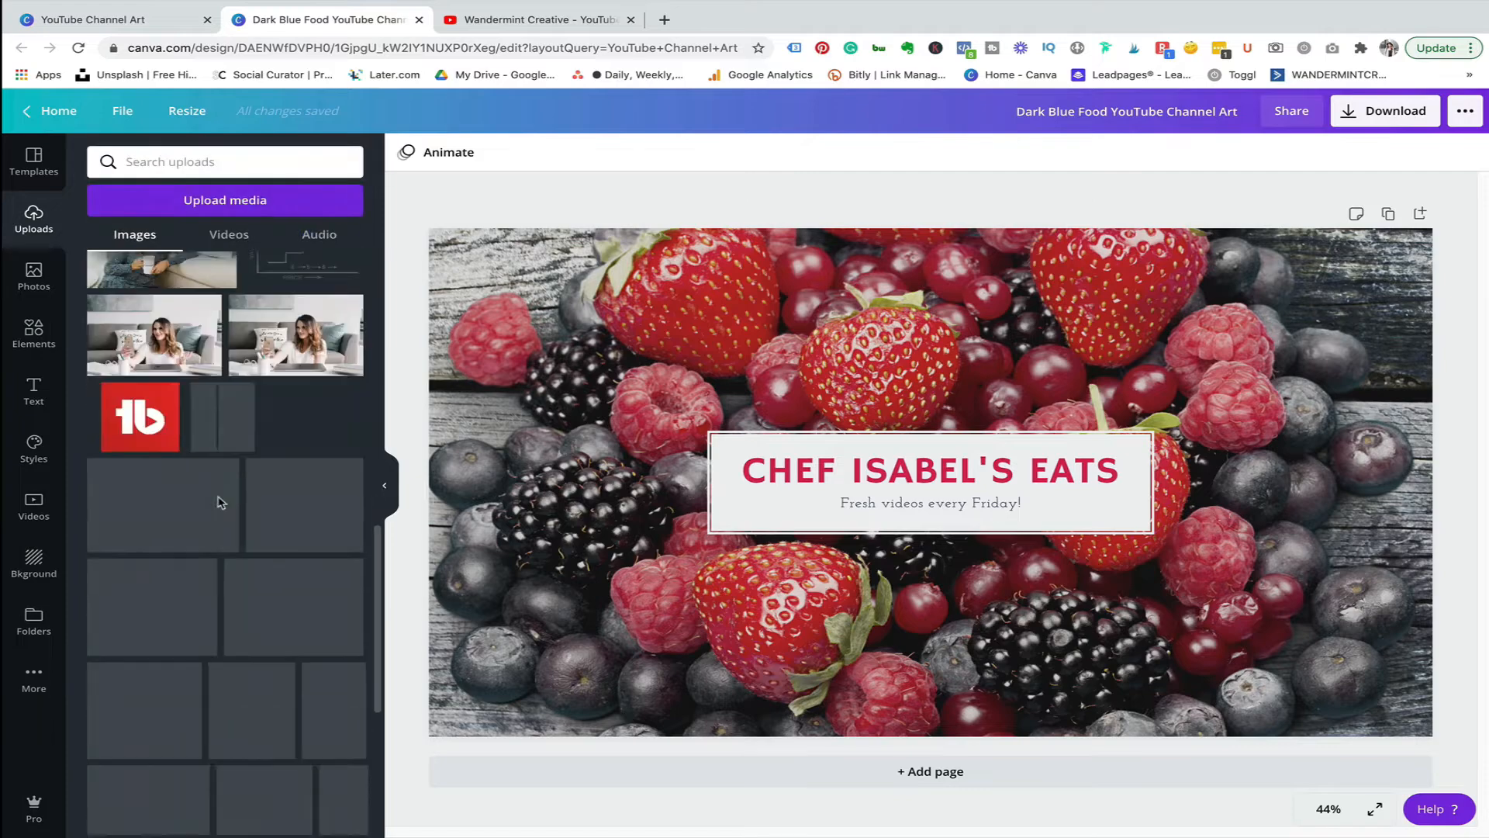
scroll(211, 505, "down", 10)
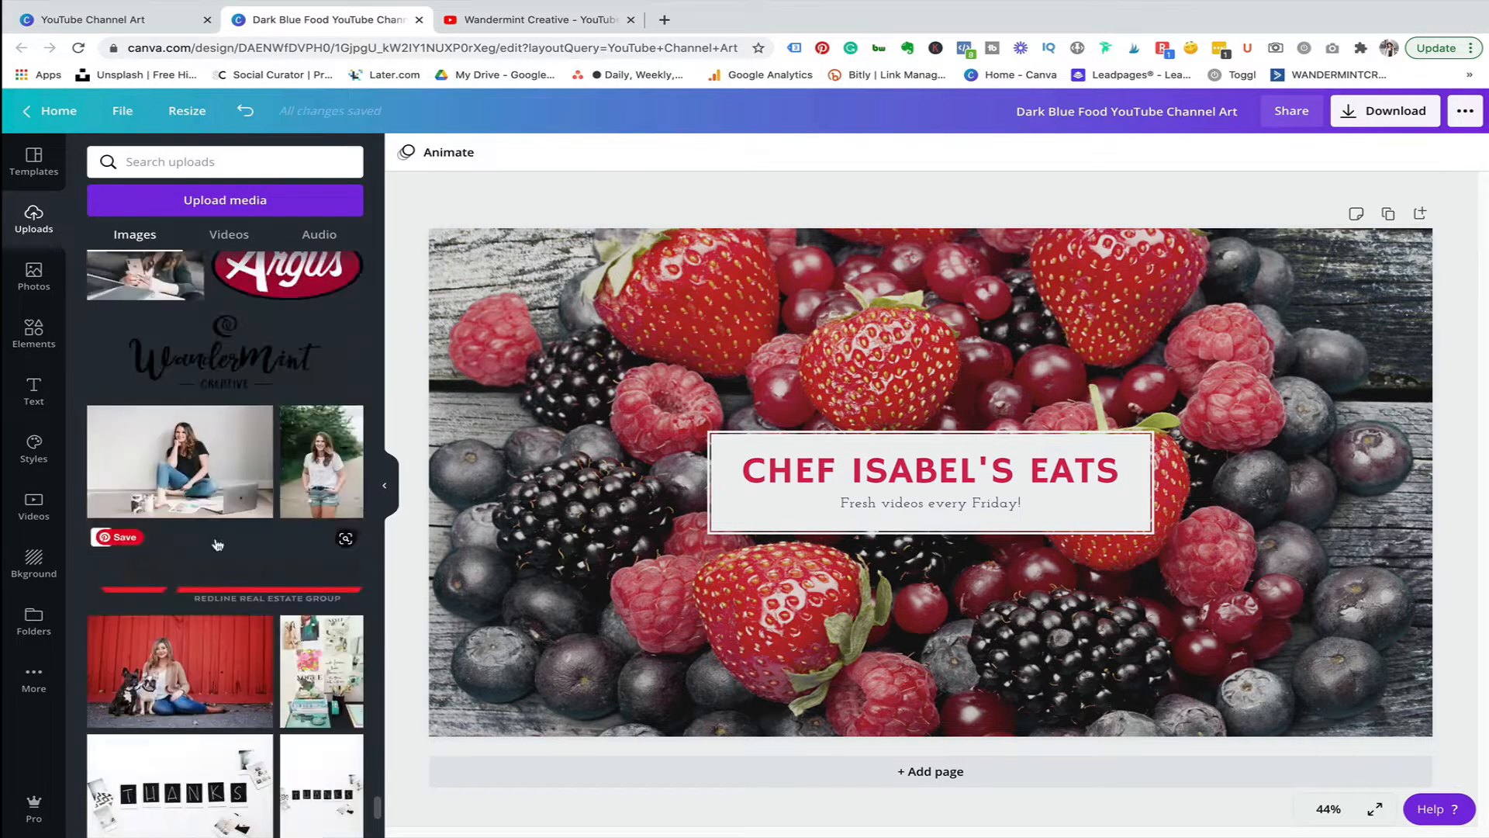
left_click_drag(258, 463, 679, 350)
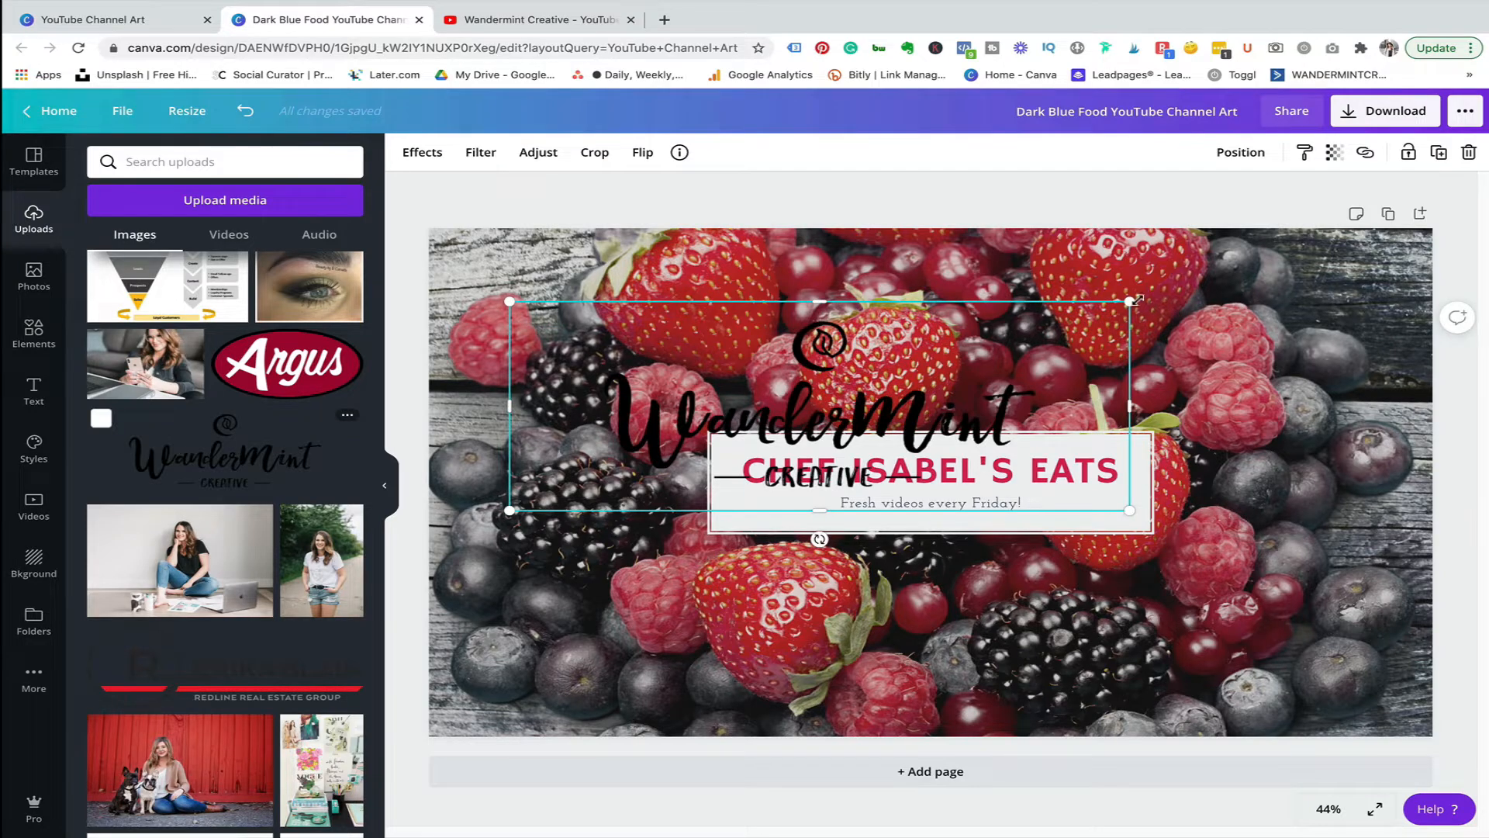
Shrink the logo and move it just below the title box.
left_click_drag(1129, 301, 693, 448)
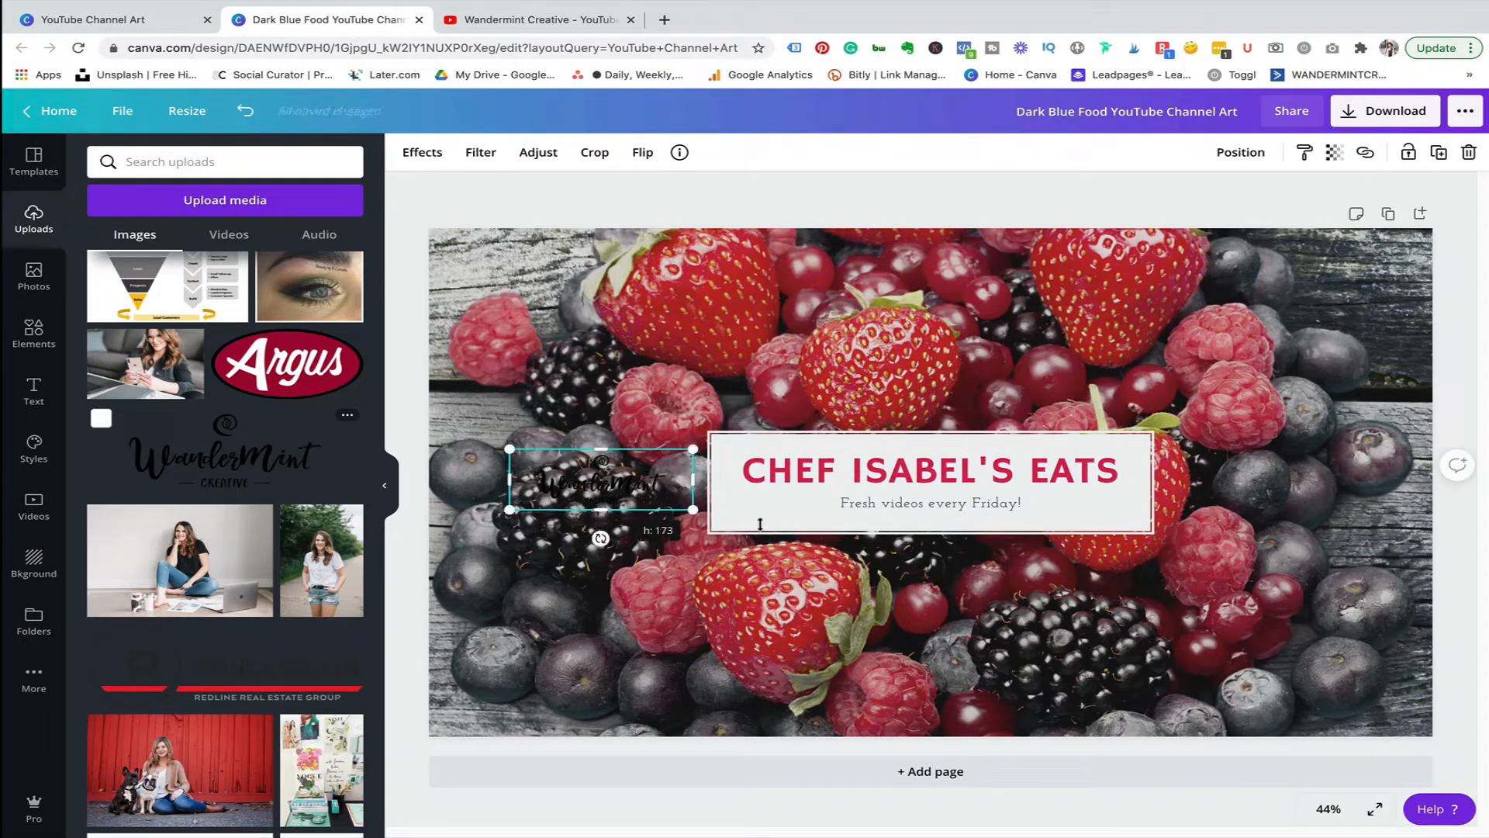
left_click_drag(601, 491, 921, 555)
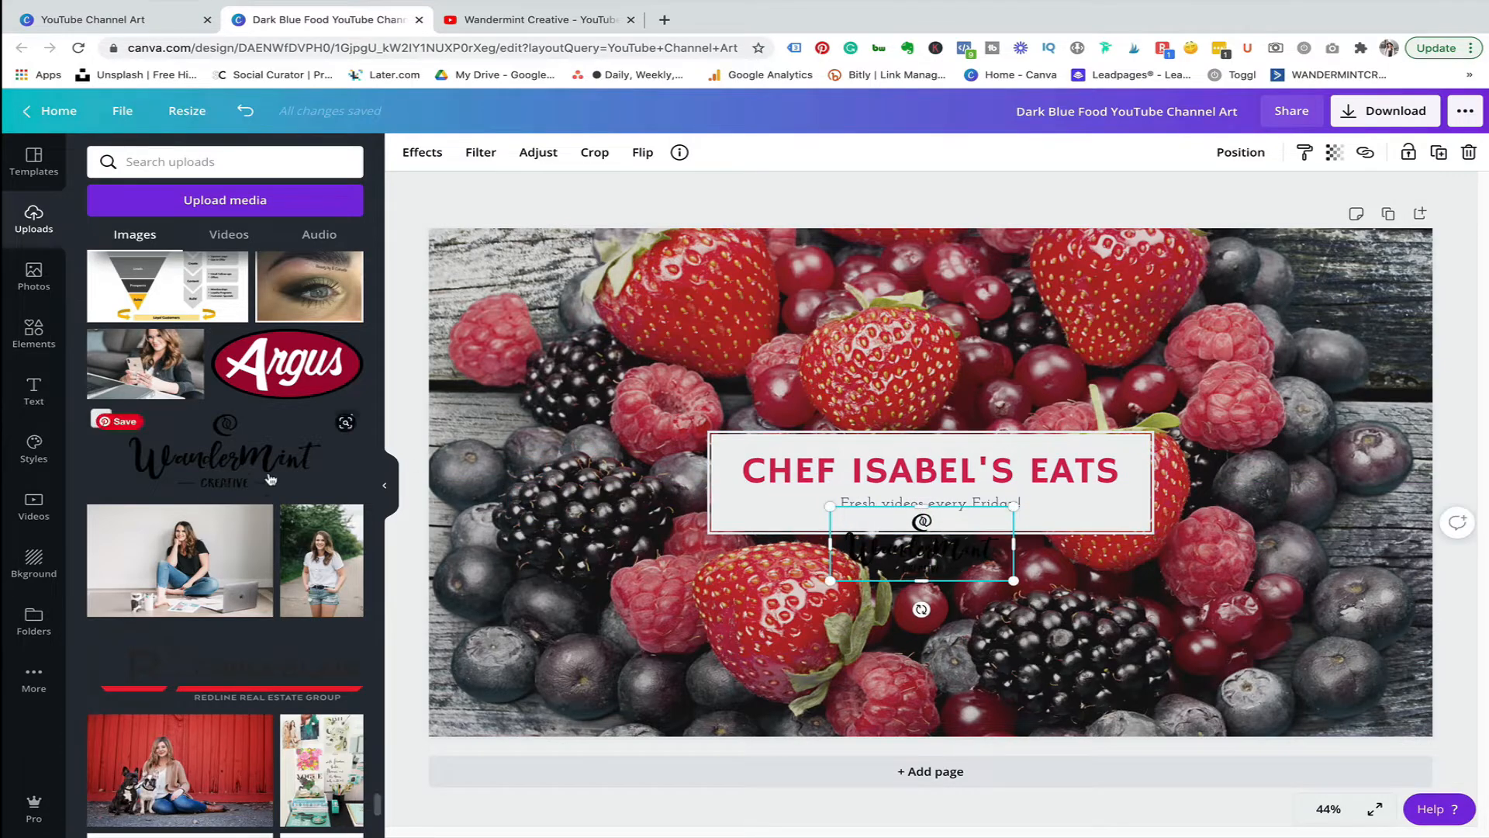
scroll(270, 479, "up", 3)
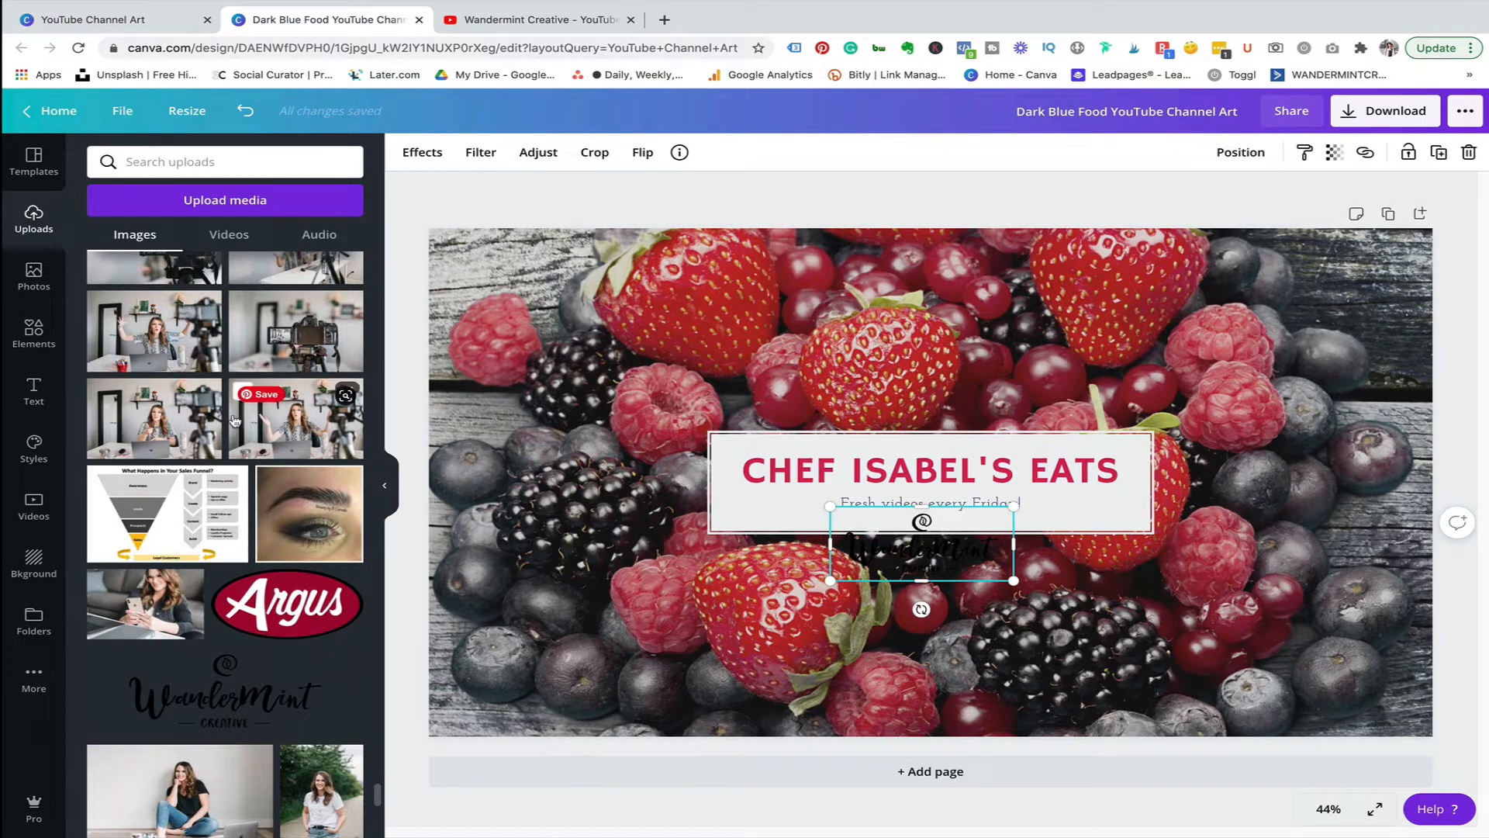
left_click_drag(283, 335, 444, 319)
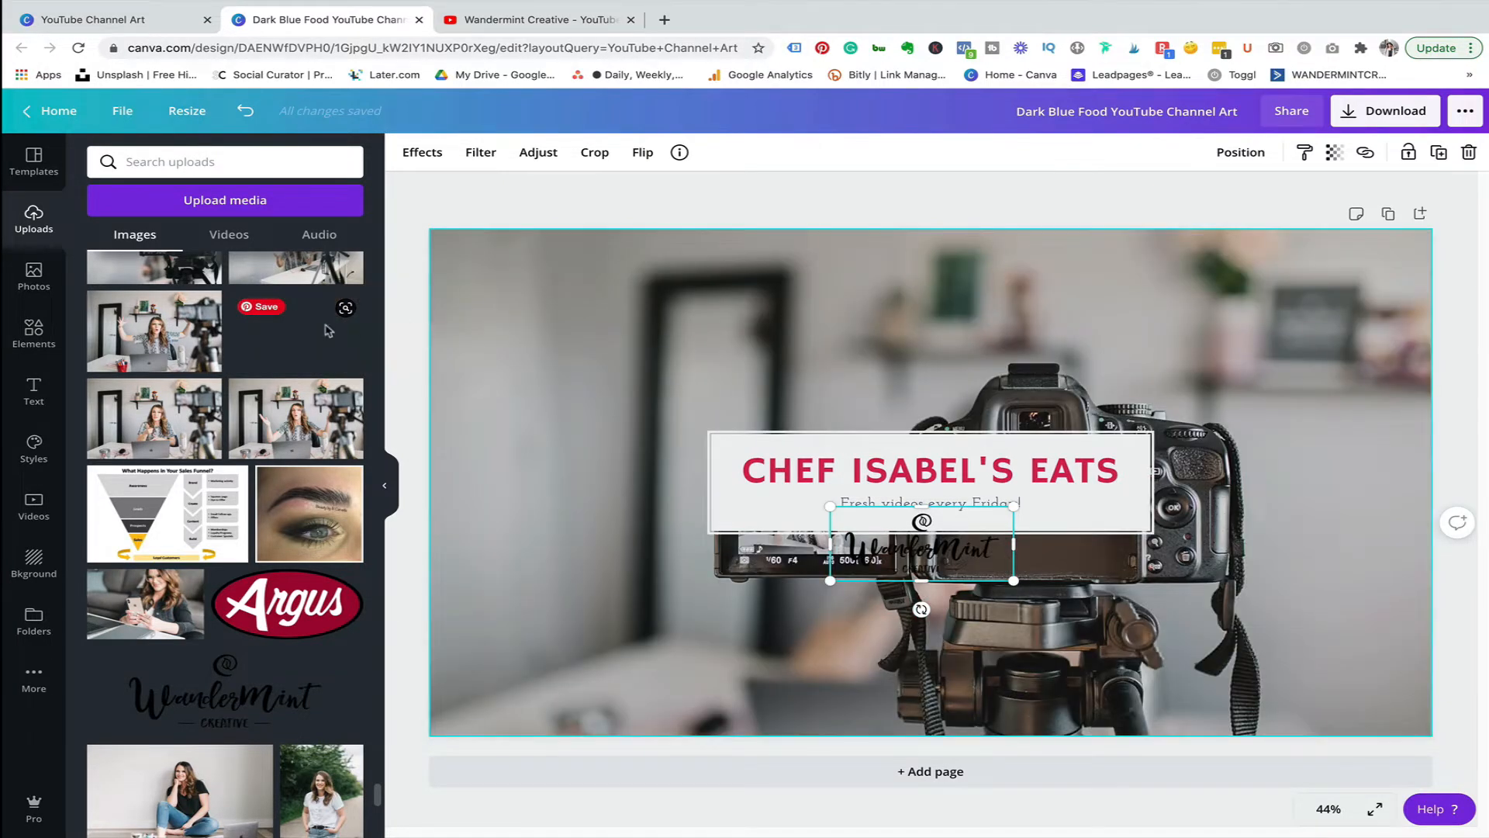
left_click_drag(326, 330, 277, 345)
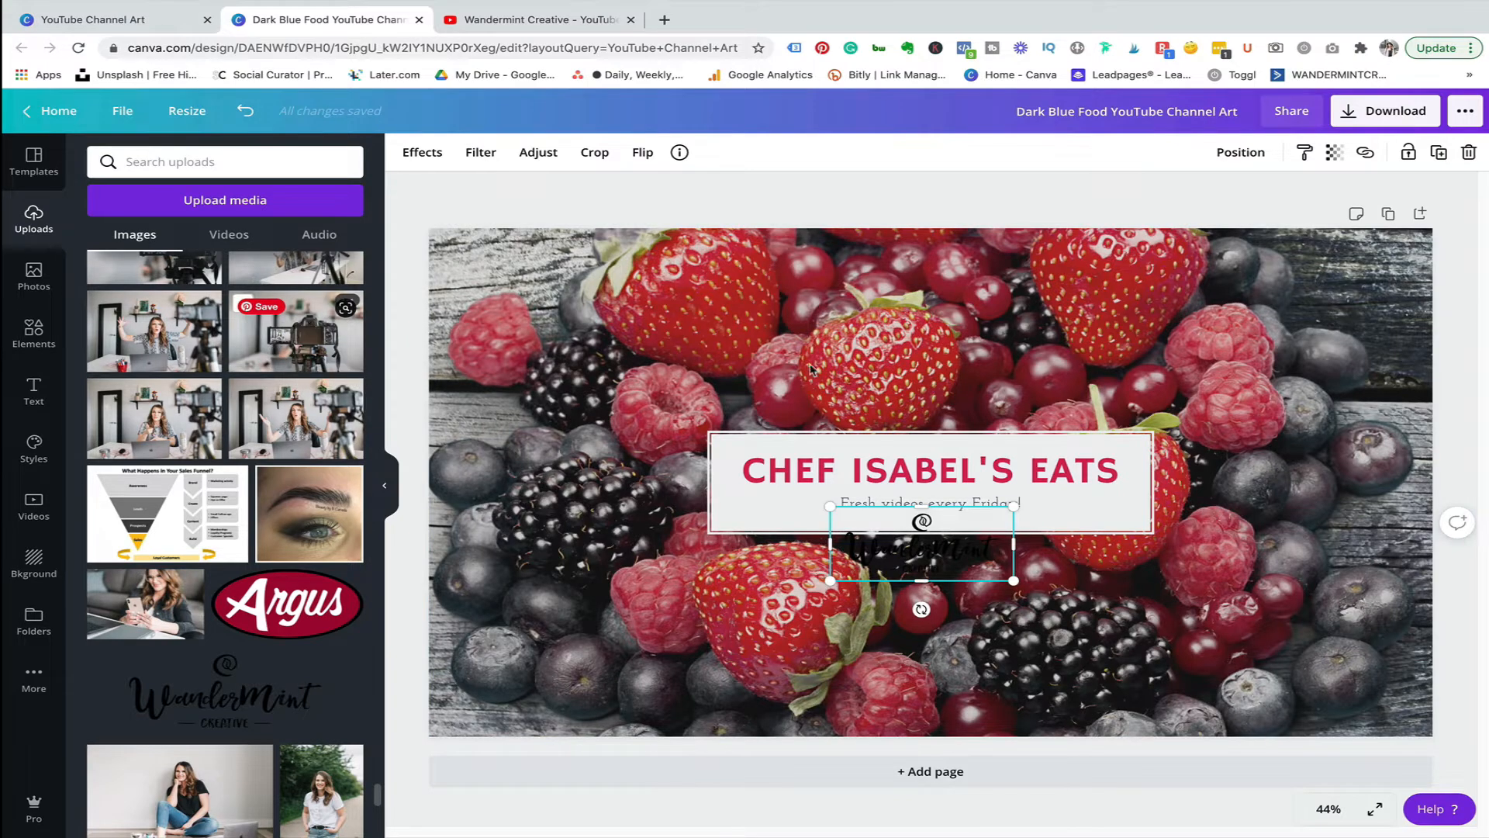
left_click(301, 342)
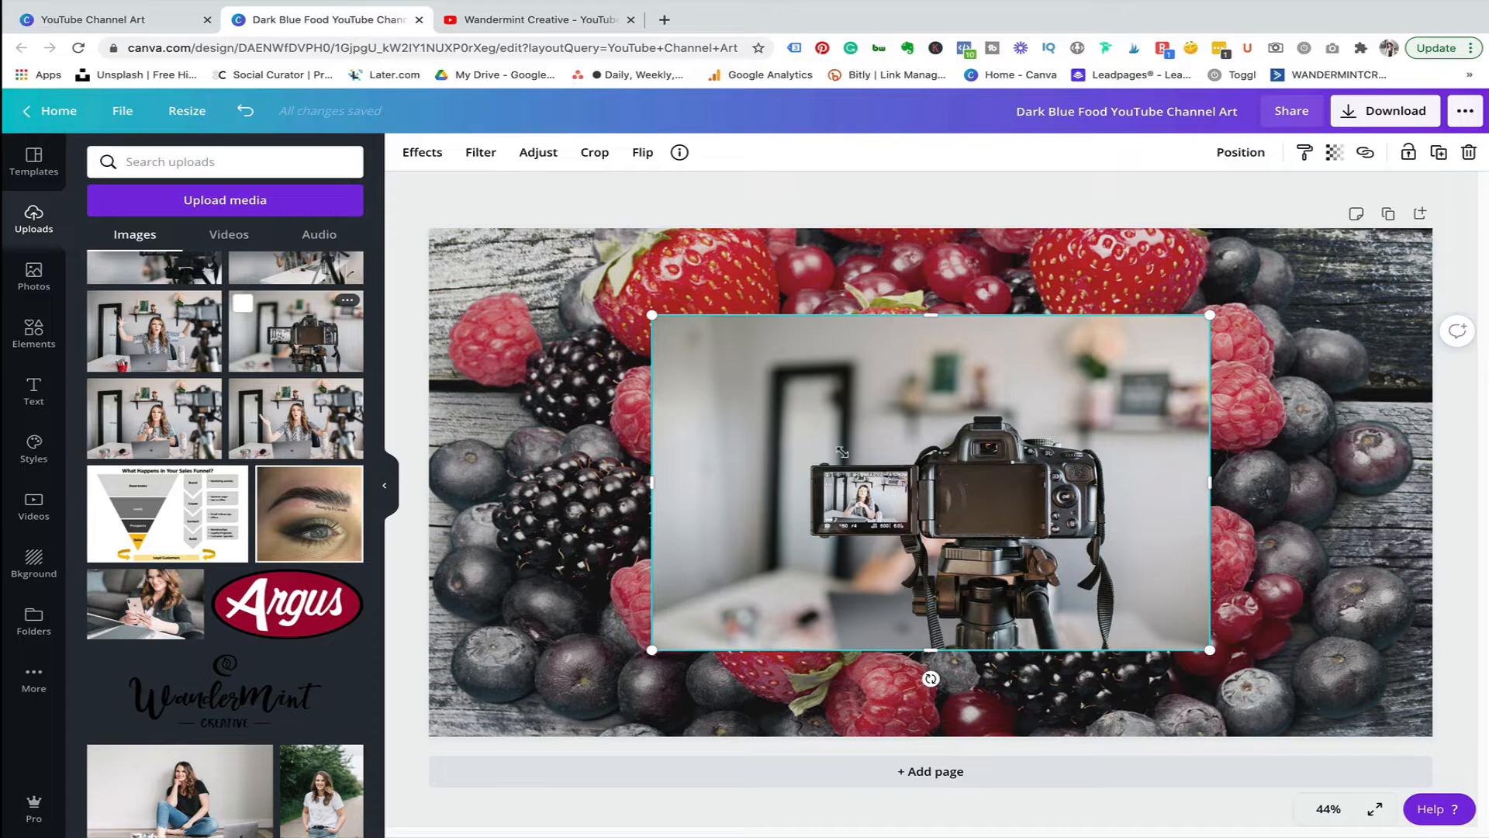
left_click_drag(842, 451, 1145, 612)
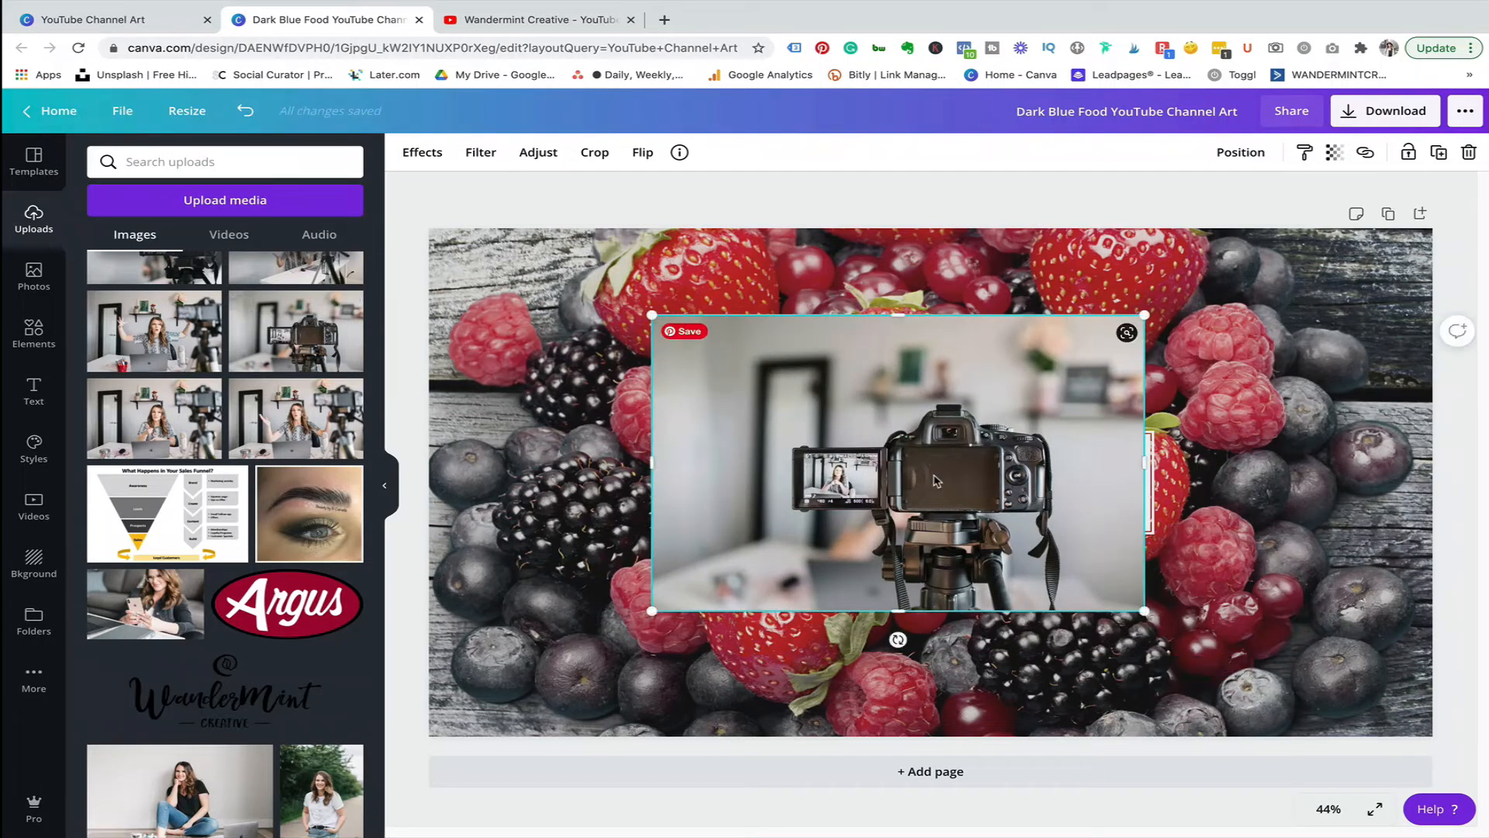
key("Delete")
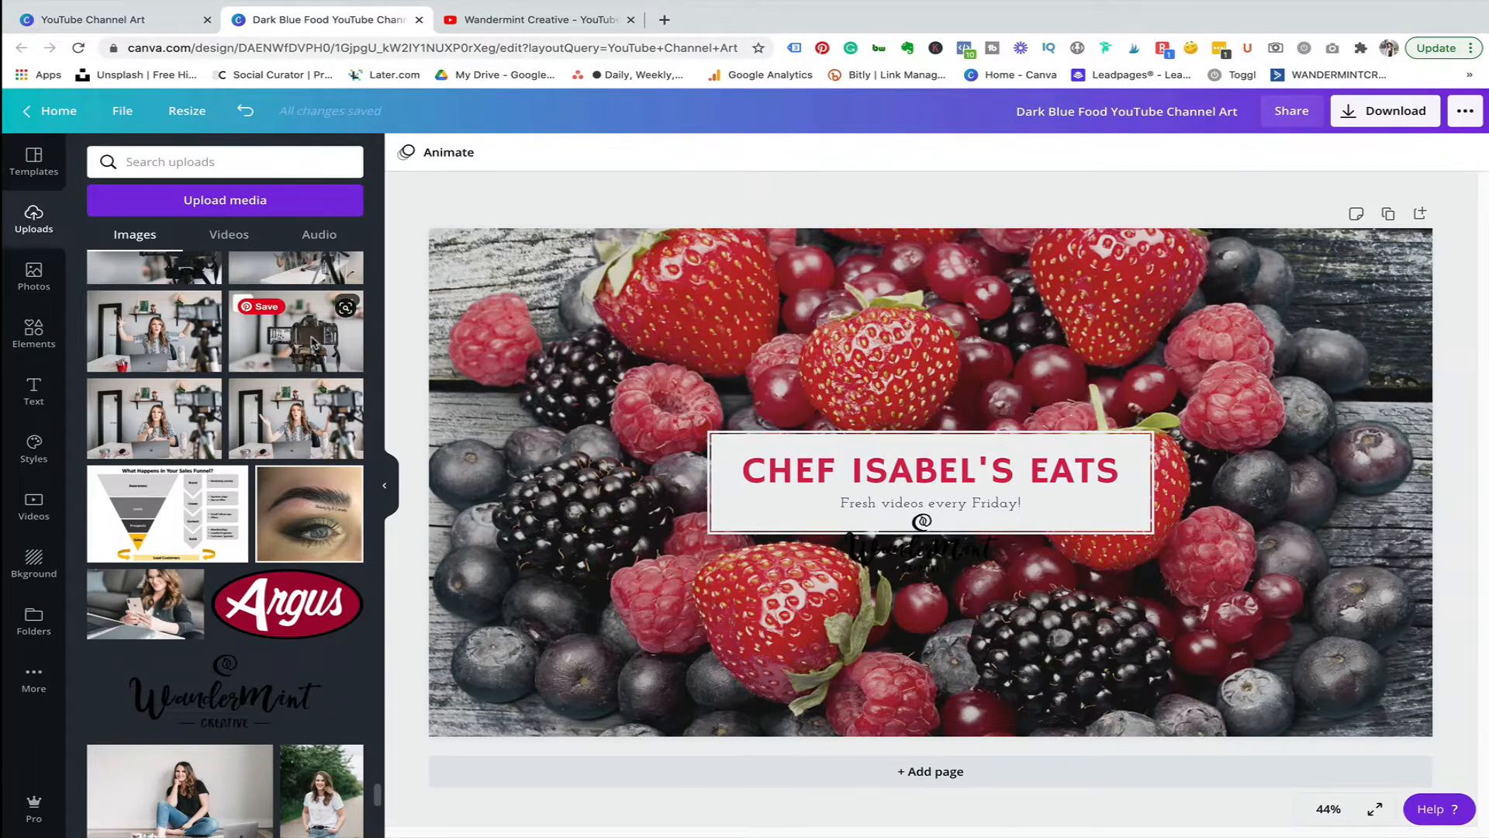
Replace the background image with the camera-on-tripod photo from your uploads.
left_click_drag(311, 342, 465, 373)
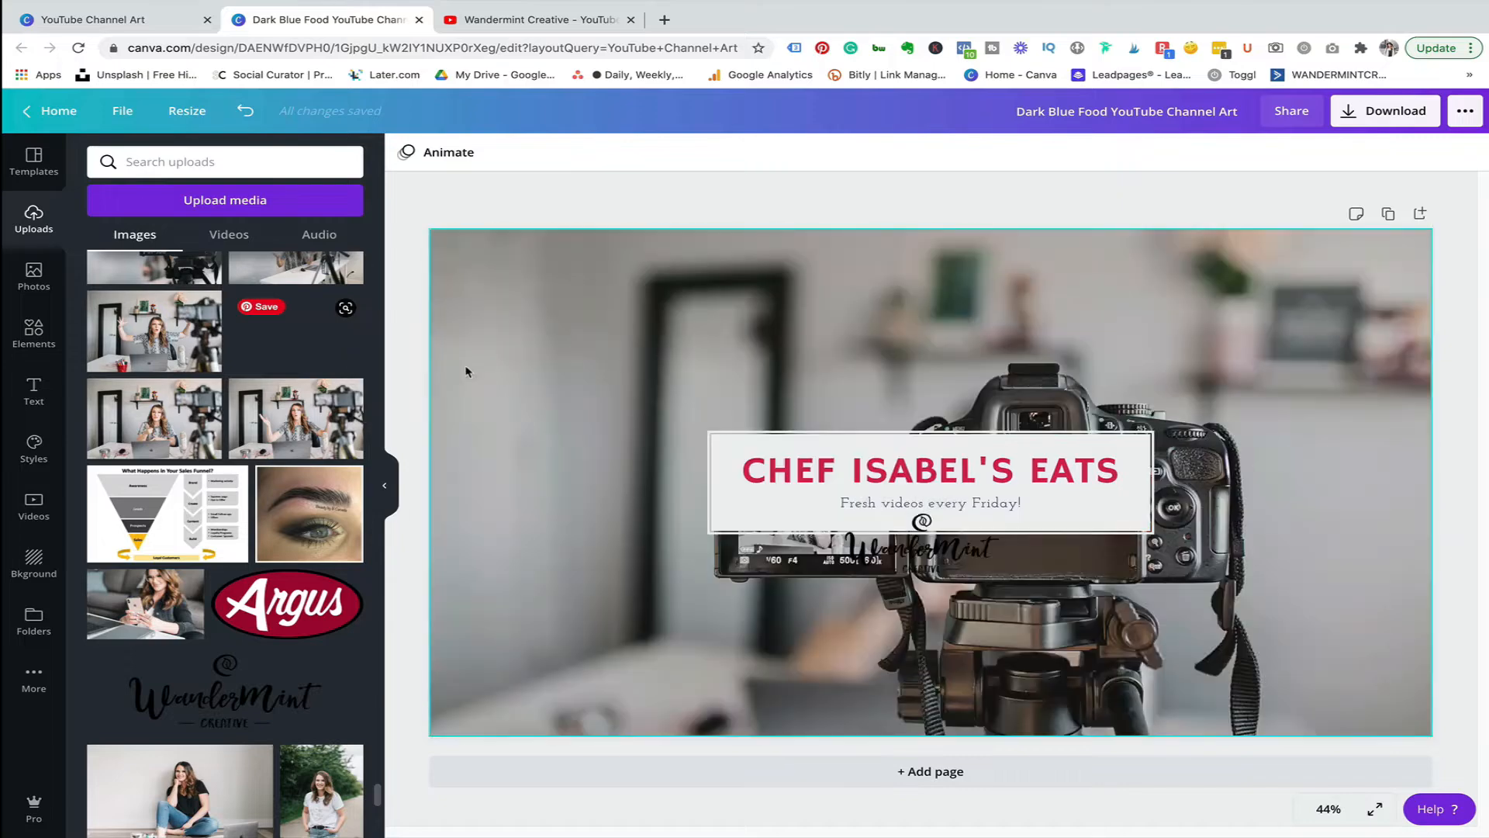
Enlarge the title box and reposition it higher on the banner.
left_click(957, 441)
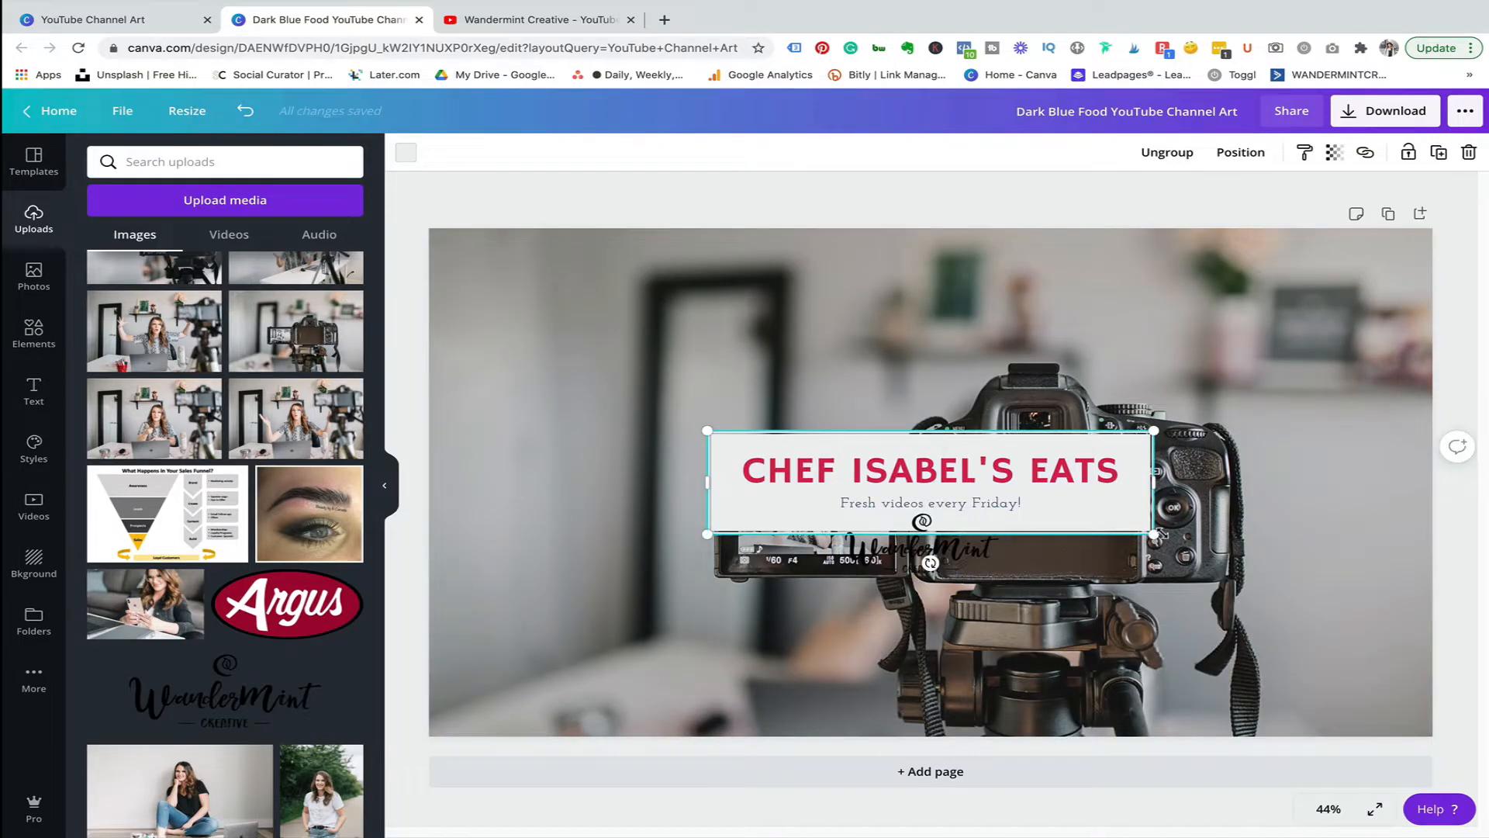
left_click_drag(1154, 533, 1324, 572)
left_click_drag(1141, 489, 1040, 433)
left_click(1036, 435)
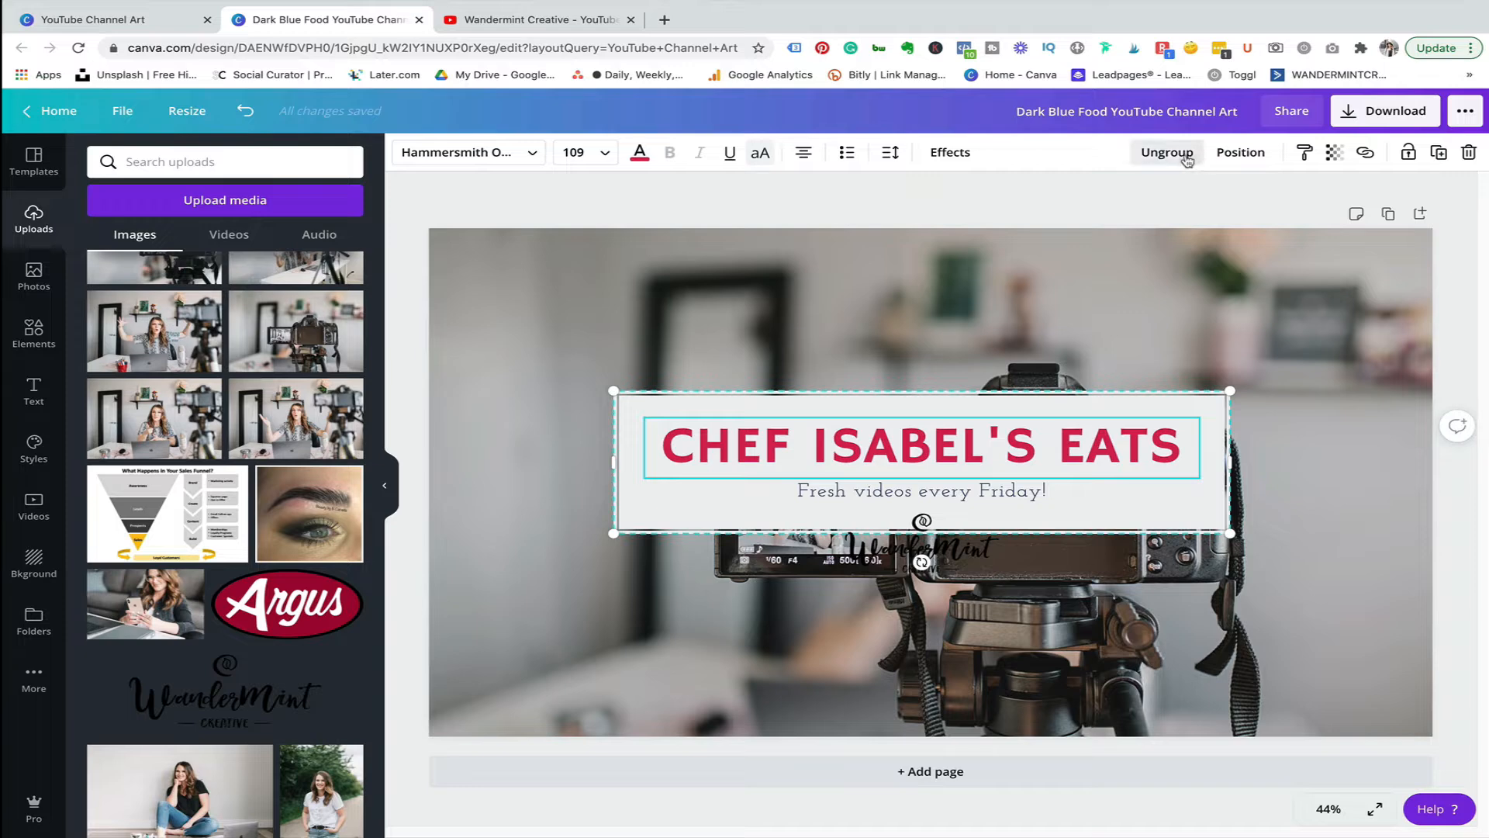
Ungroup the title block and extend the white box downward so it also encloses the logo.
left_click(1170, 153)
left_click(1469, 392)
left_click(1197, 527)
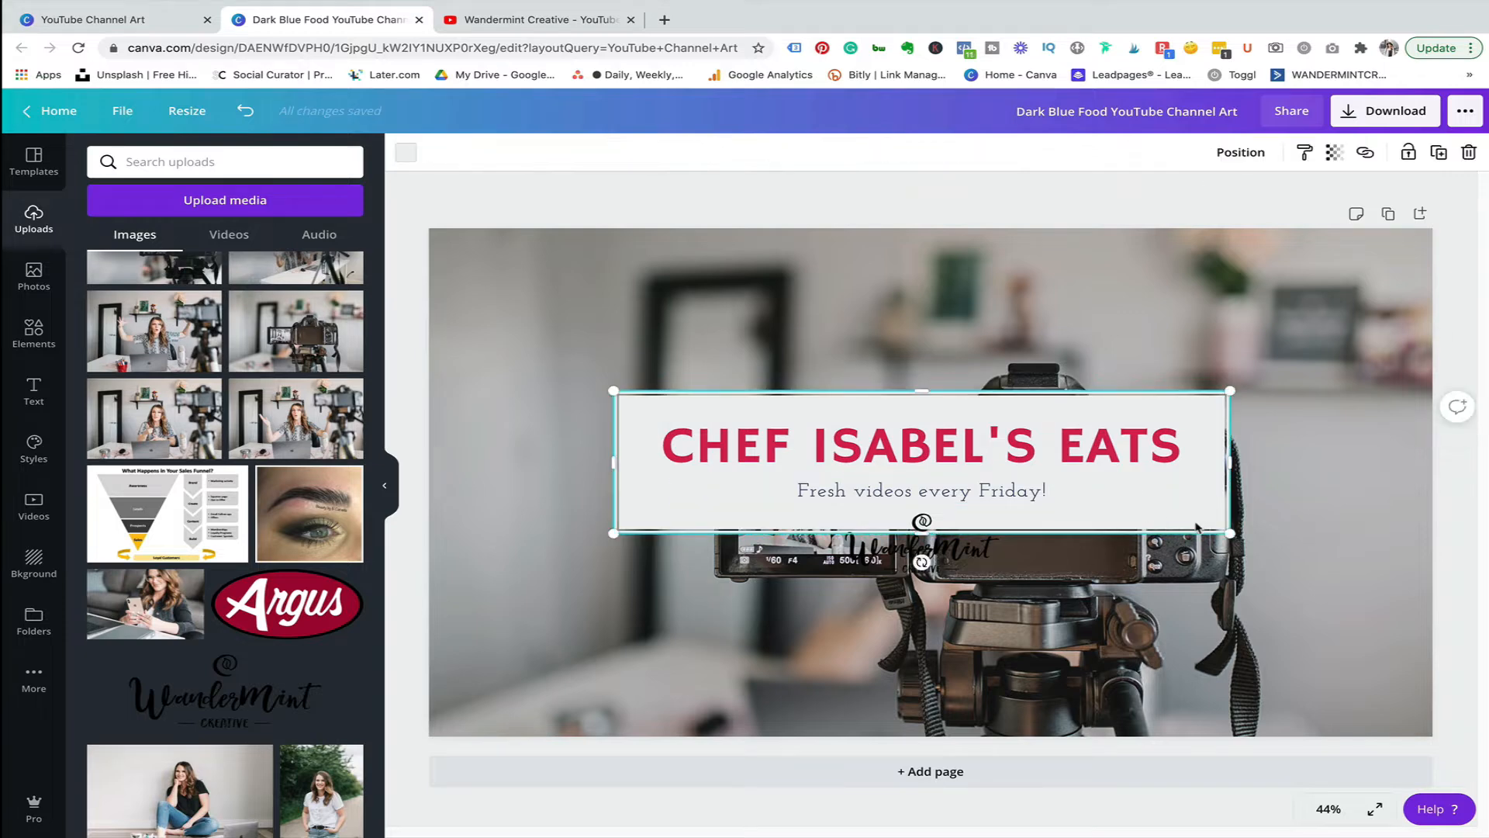
left_click_drag(912, 536, 905, 601)
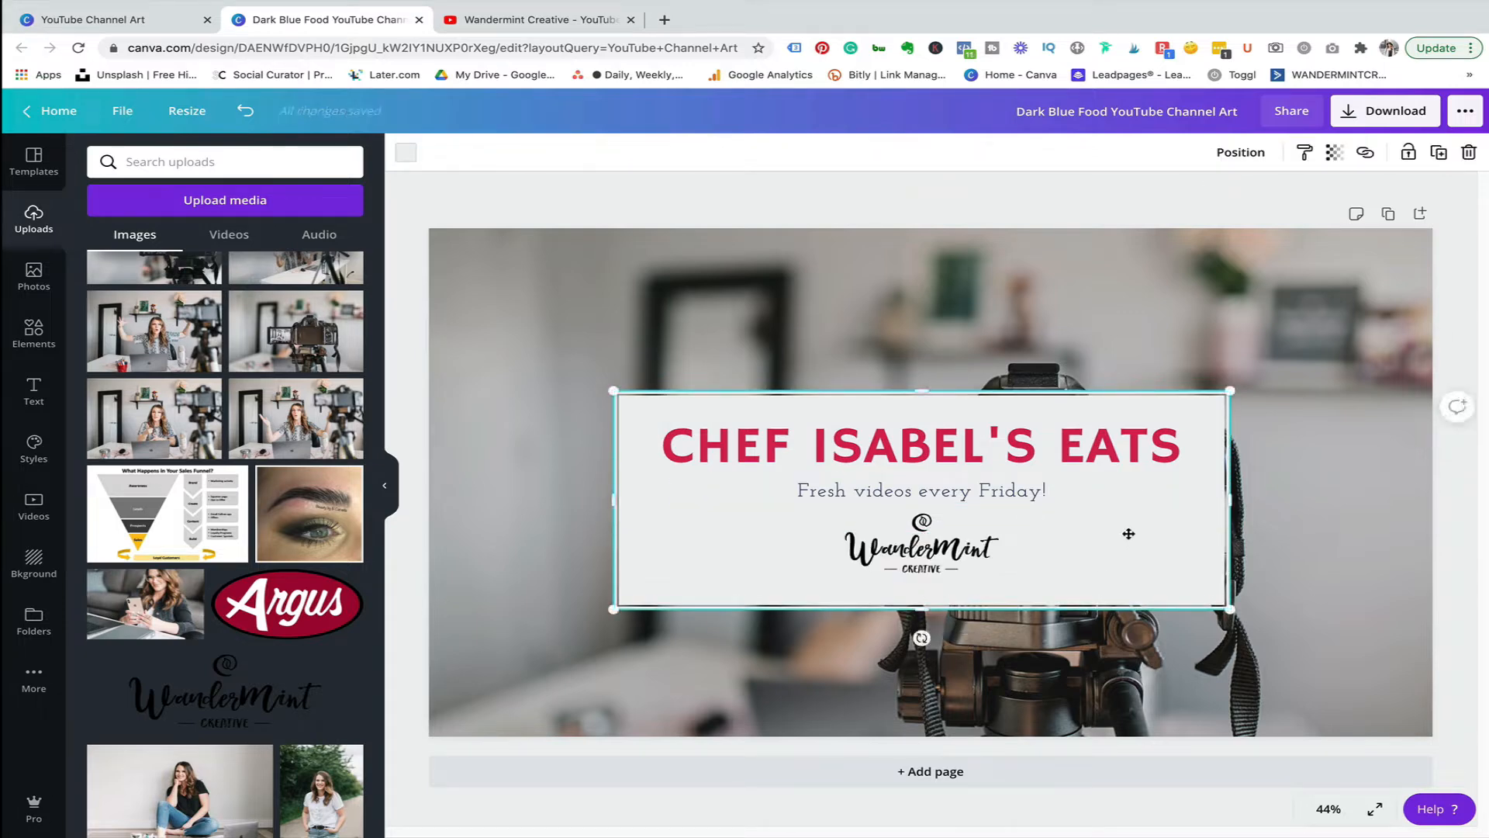
left_click_drag(1127, 535, 1128, 533)
left_click(1466, 500)
left_click(919, 553)
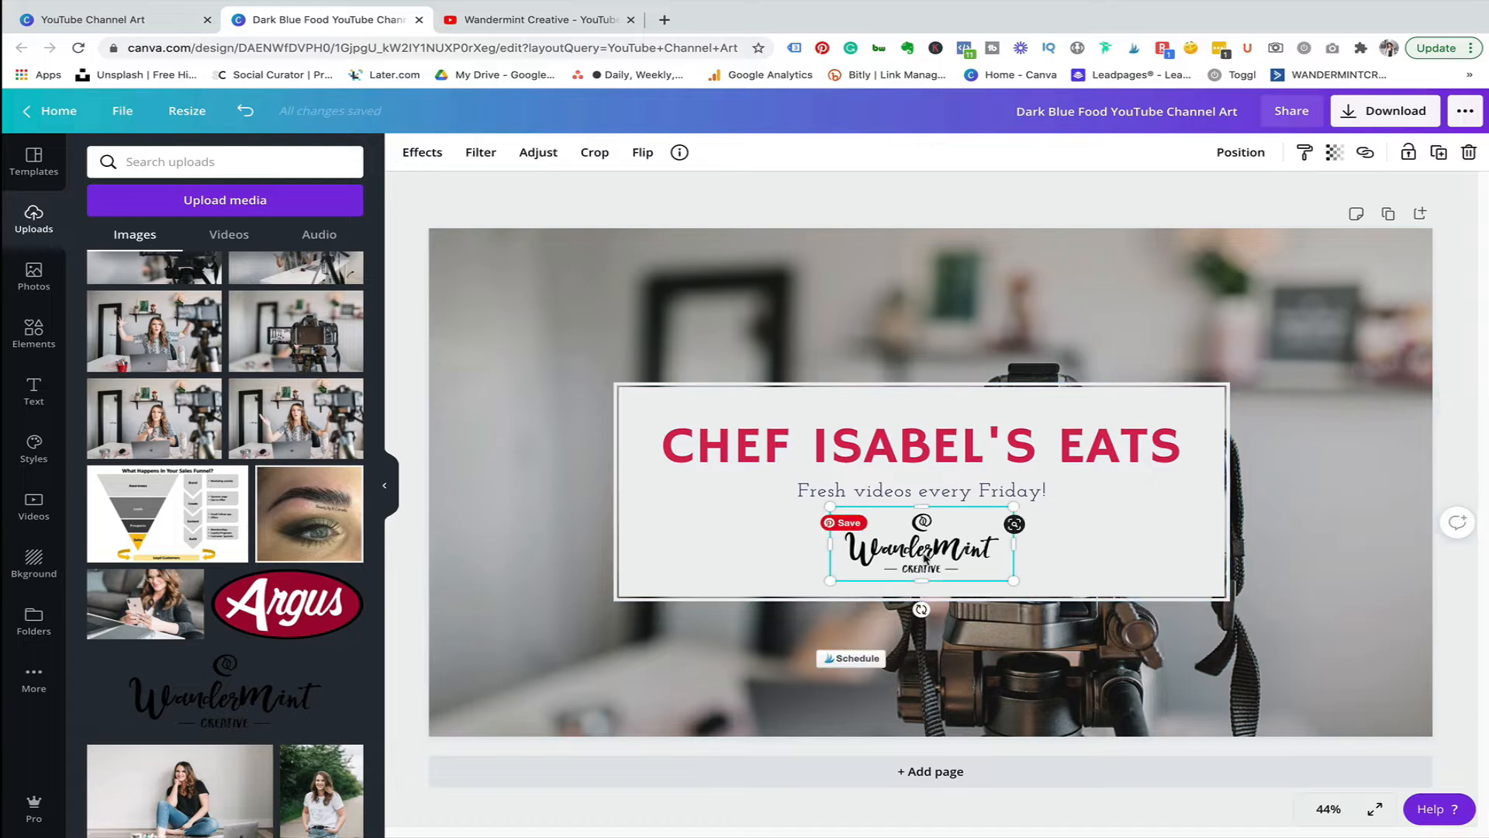
left_click_drag(918, 554, 922, 555)
Replace the title text with "WANDERMINT CREATIVE" and widen its text box to fit one line.
left_click(915, 450)
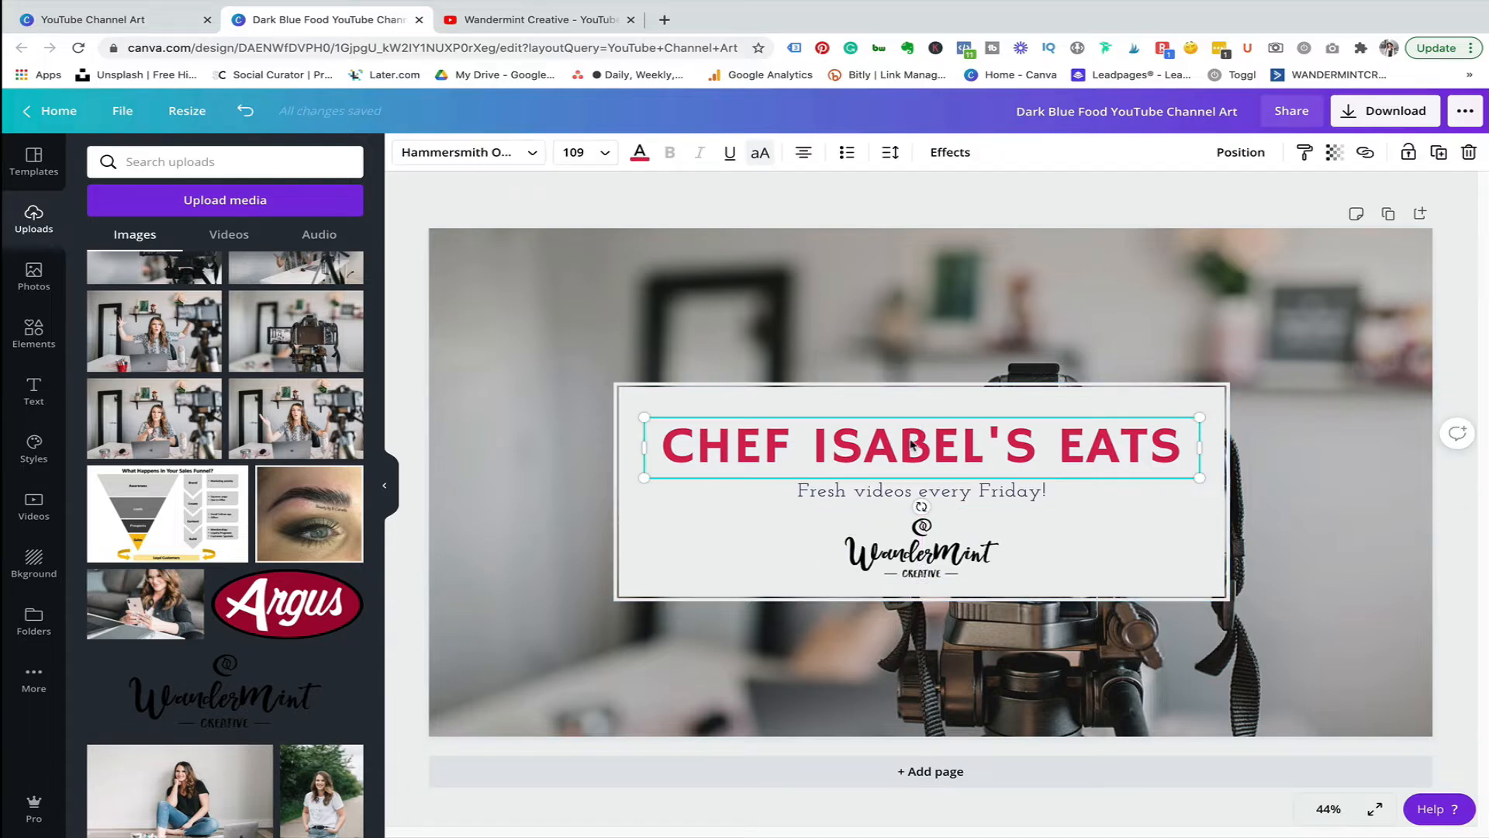
left_click(910, 439)
type("WA")
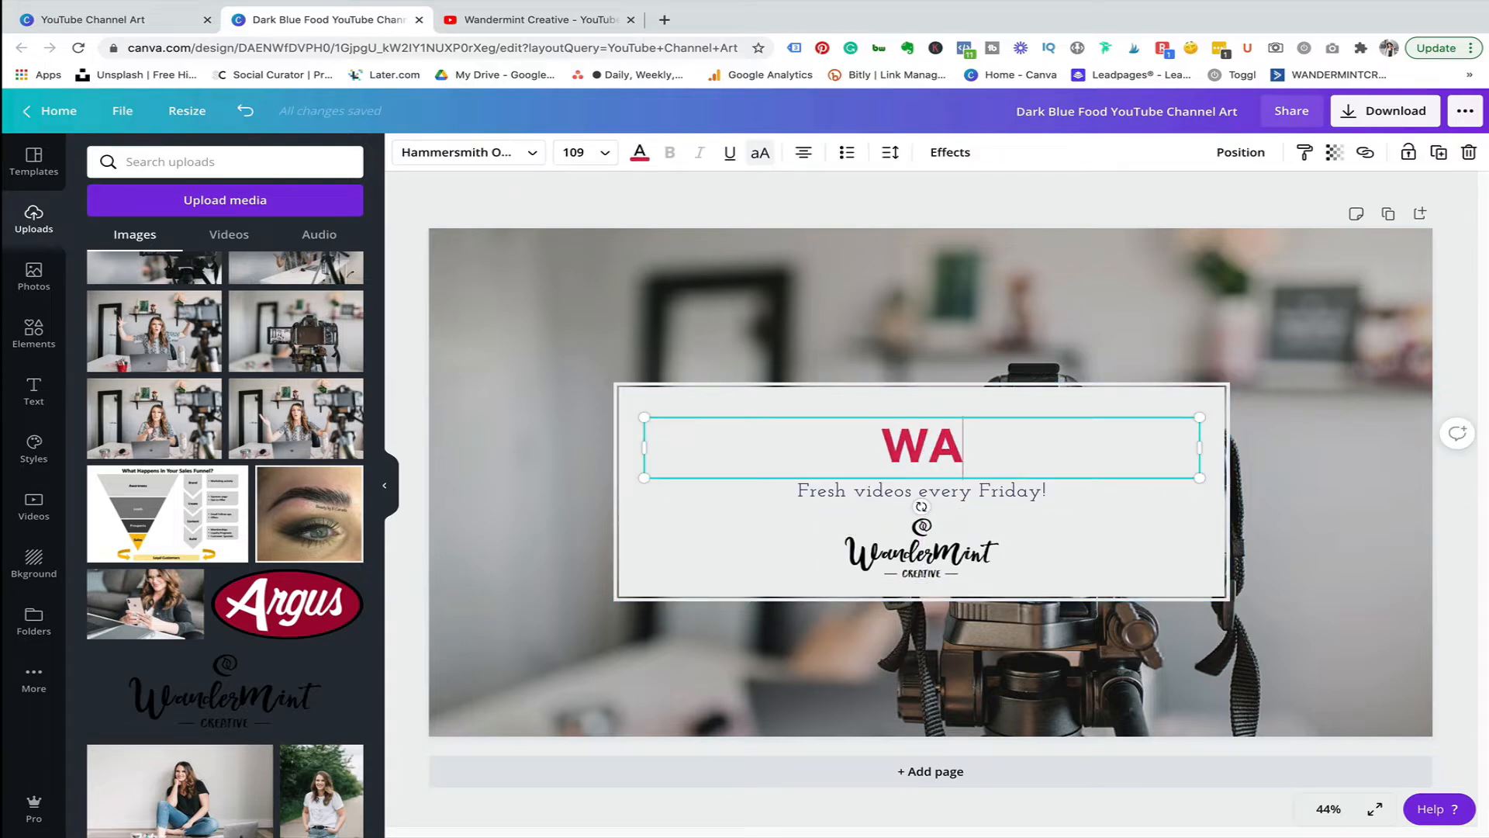
type("NDERMINT CREATIVE")
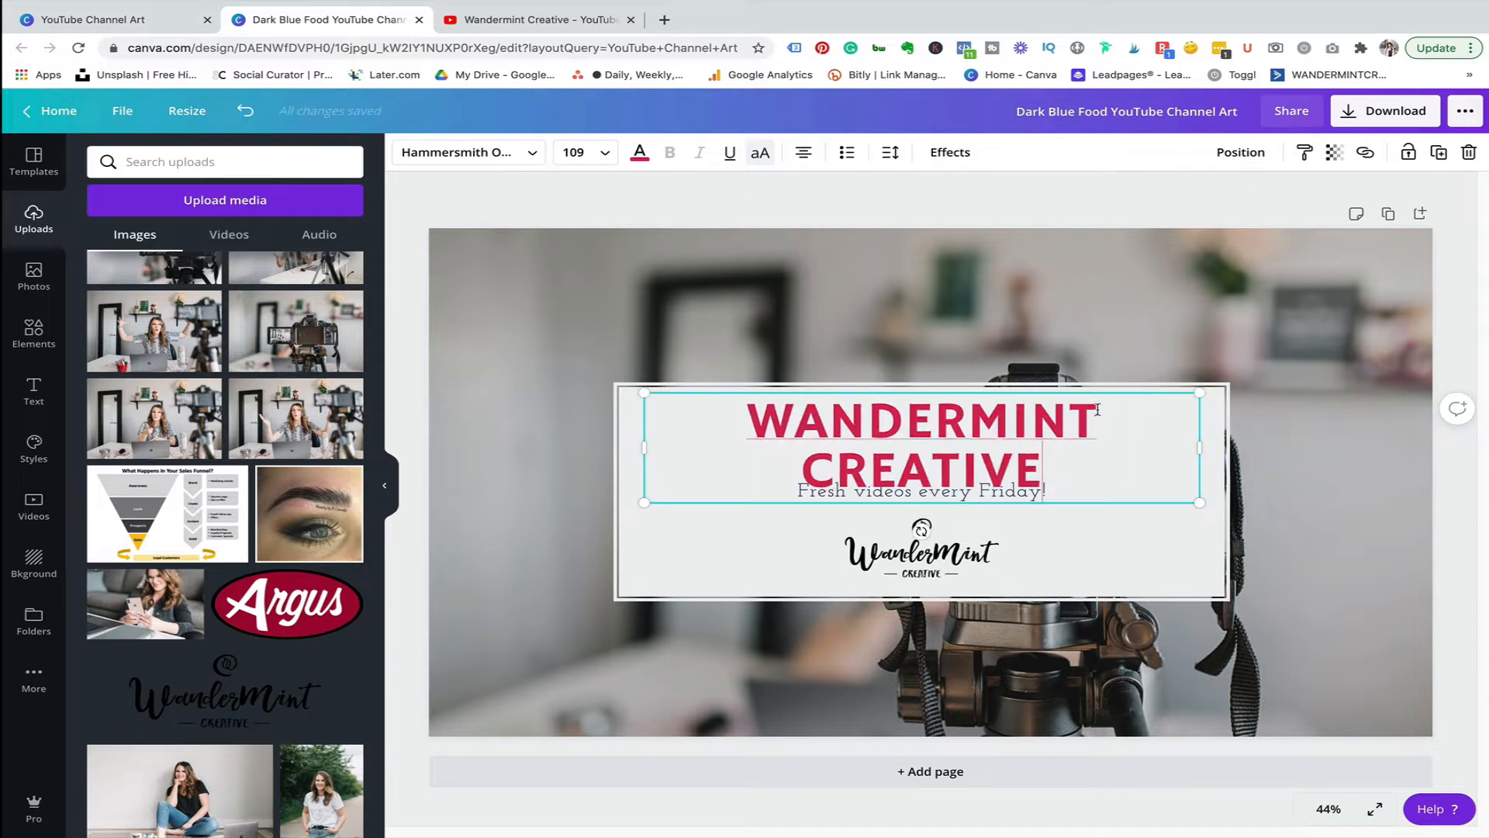
left_click_drag(1206, 450, 1268, 448)
Recolour the title to the dark teal Wandermint brand colour and resize it back inside the white box.
left_click(640, 153)
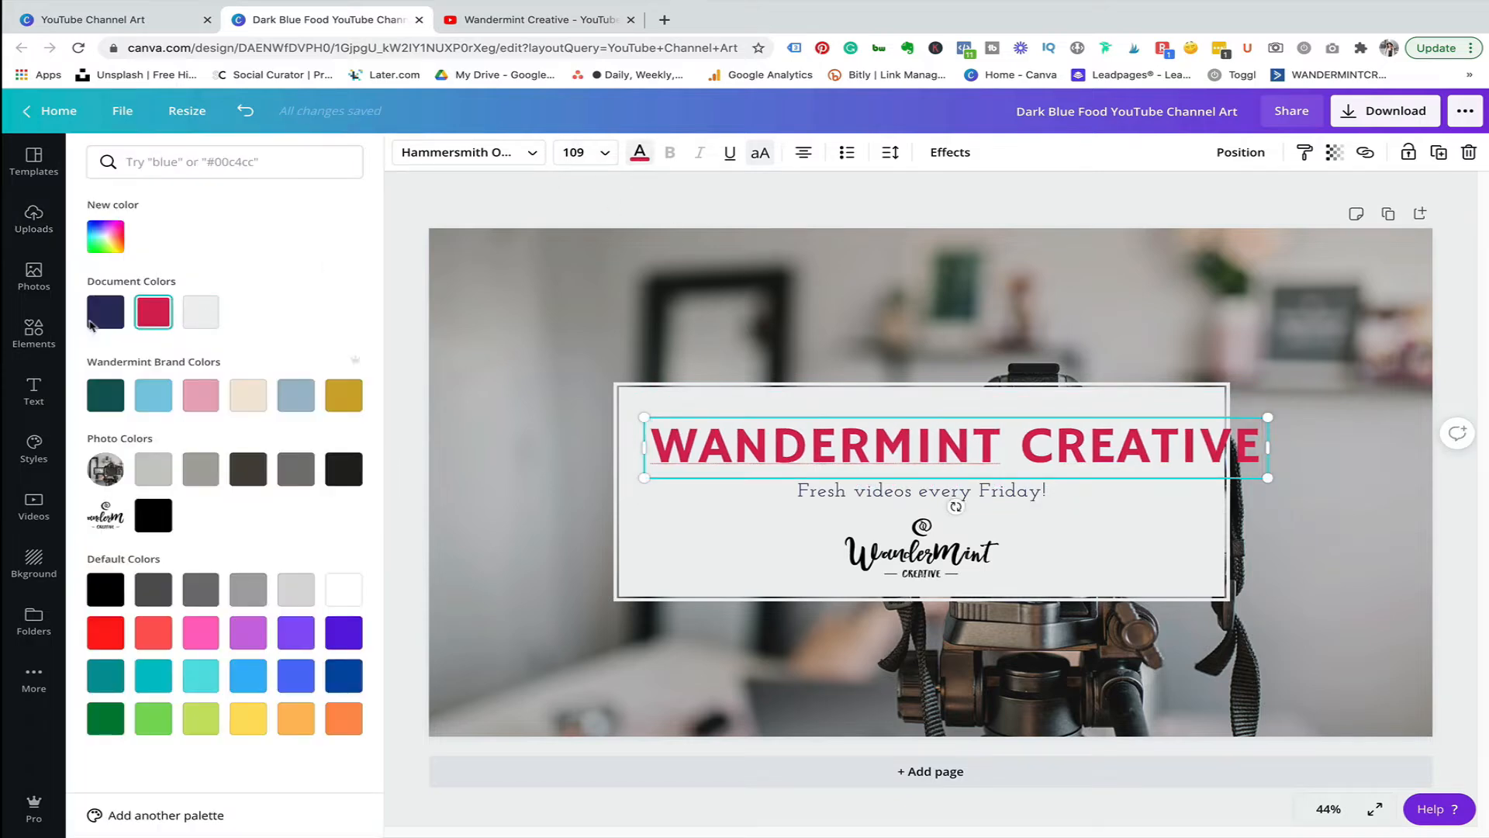
left_click(98, 321)
left_click(106, 395)
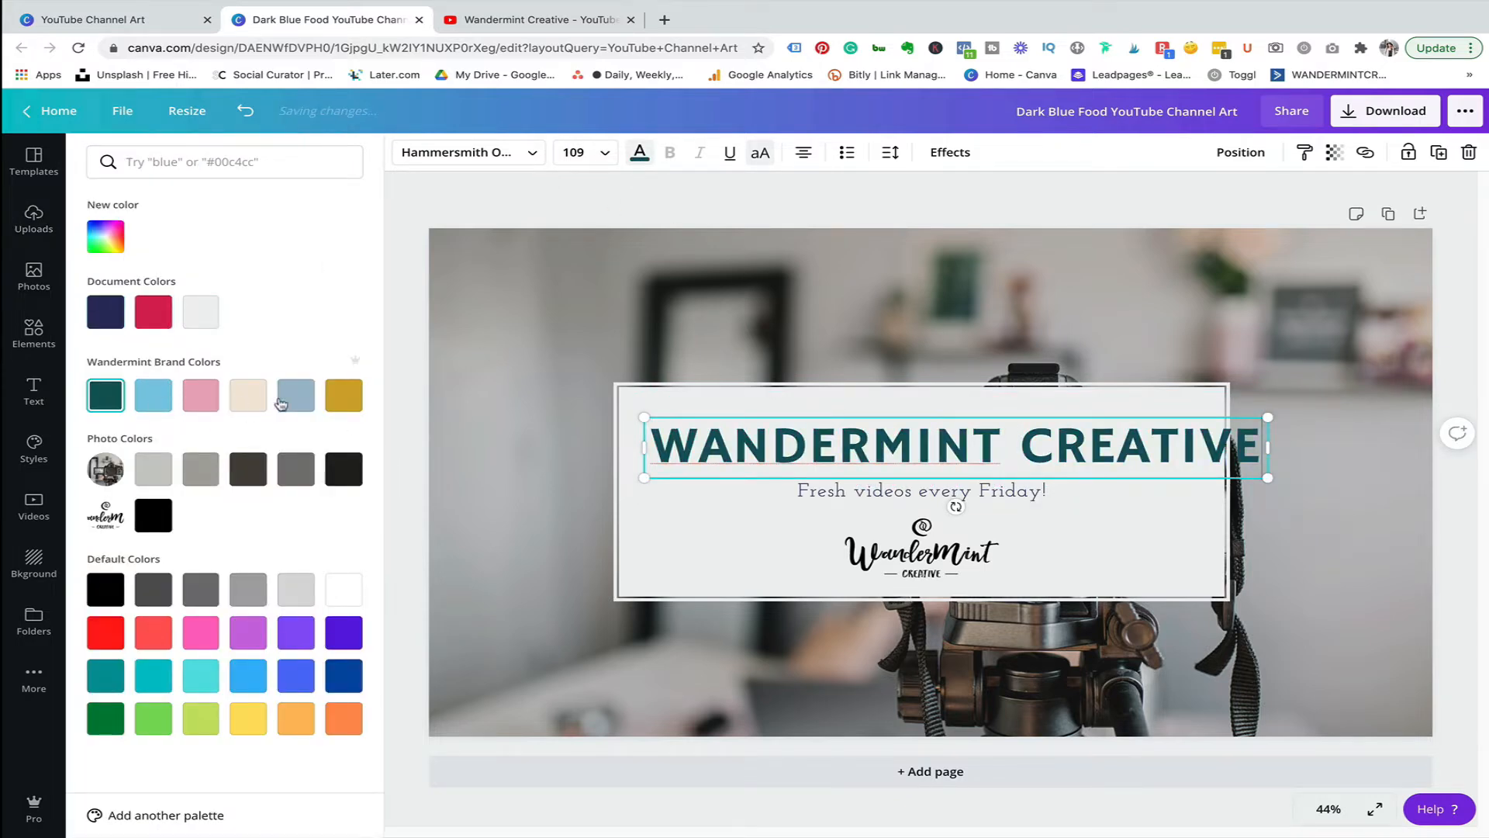
left_click_drag(1267, 417, 1170, 427)
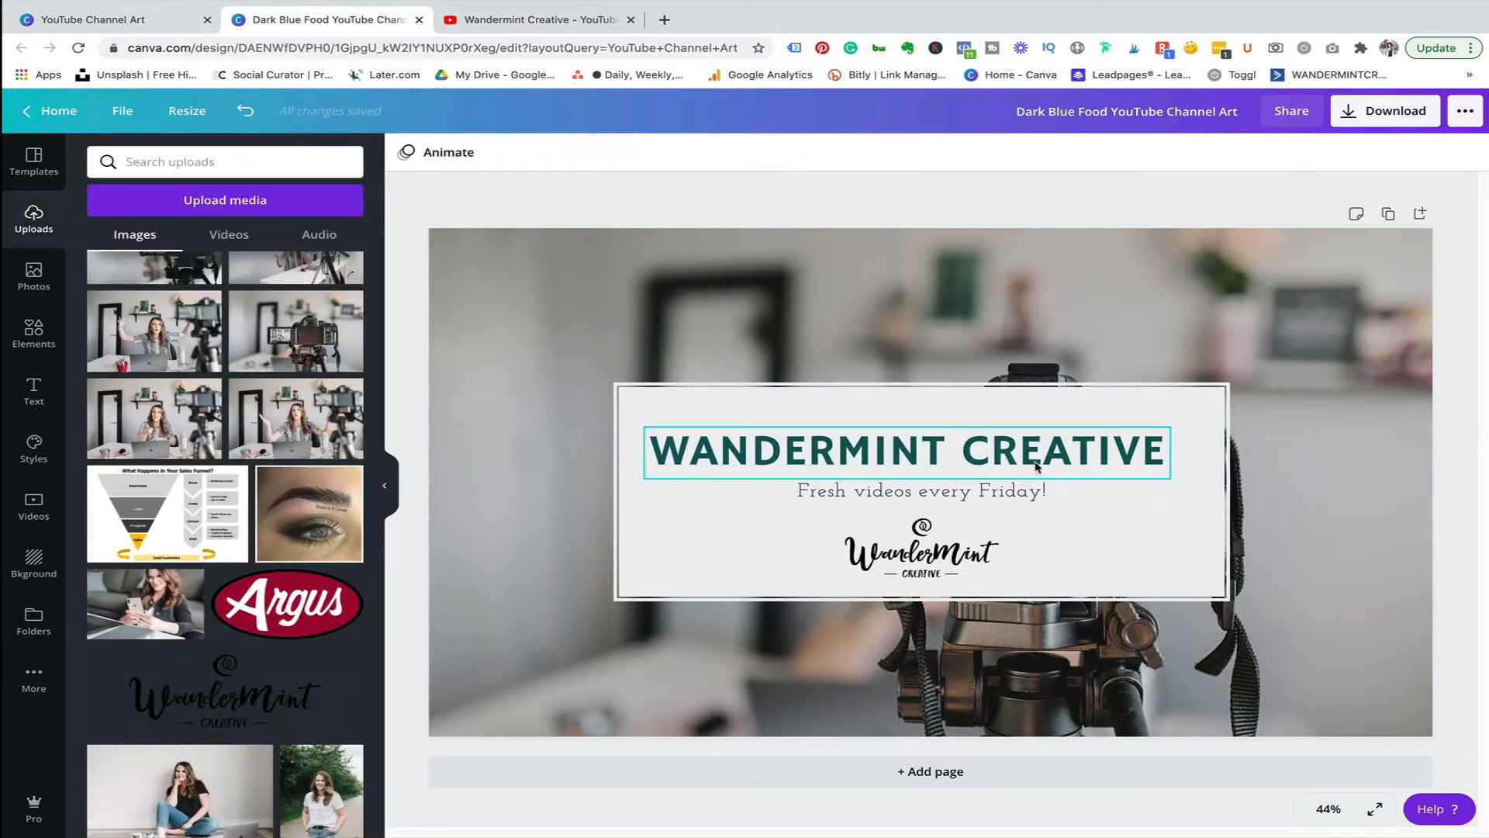
left_click_drag(1029, 464, 1044, 456)
Duplicate the "Fresh videos every Friday!" subtitle line.
left_click(959, 549)
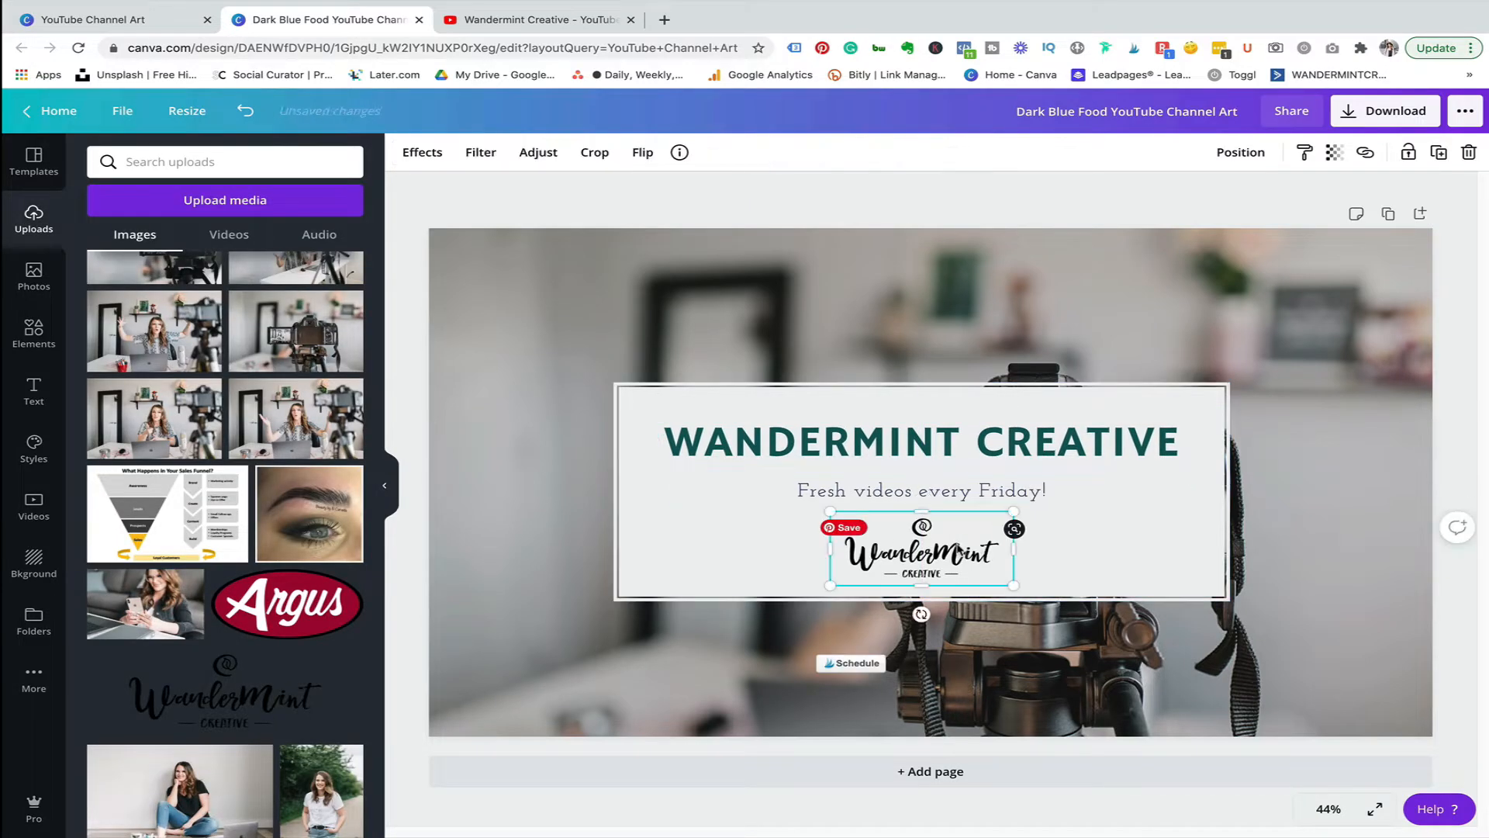
left_click_drag(959, 550, 958, 546)
left_click(957, 494)
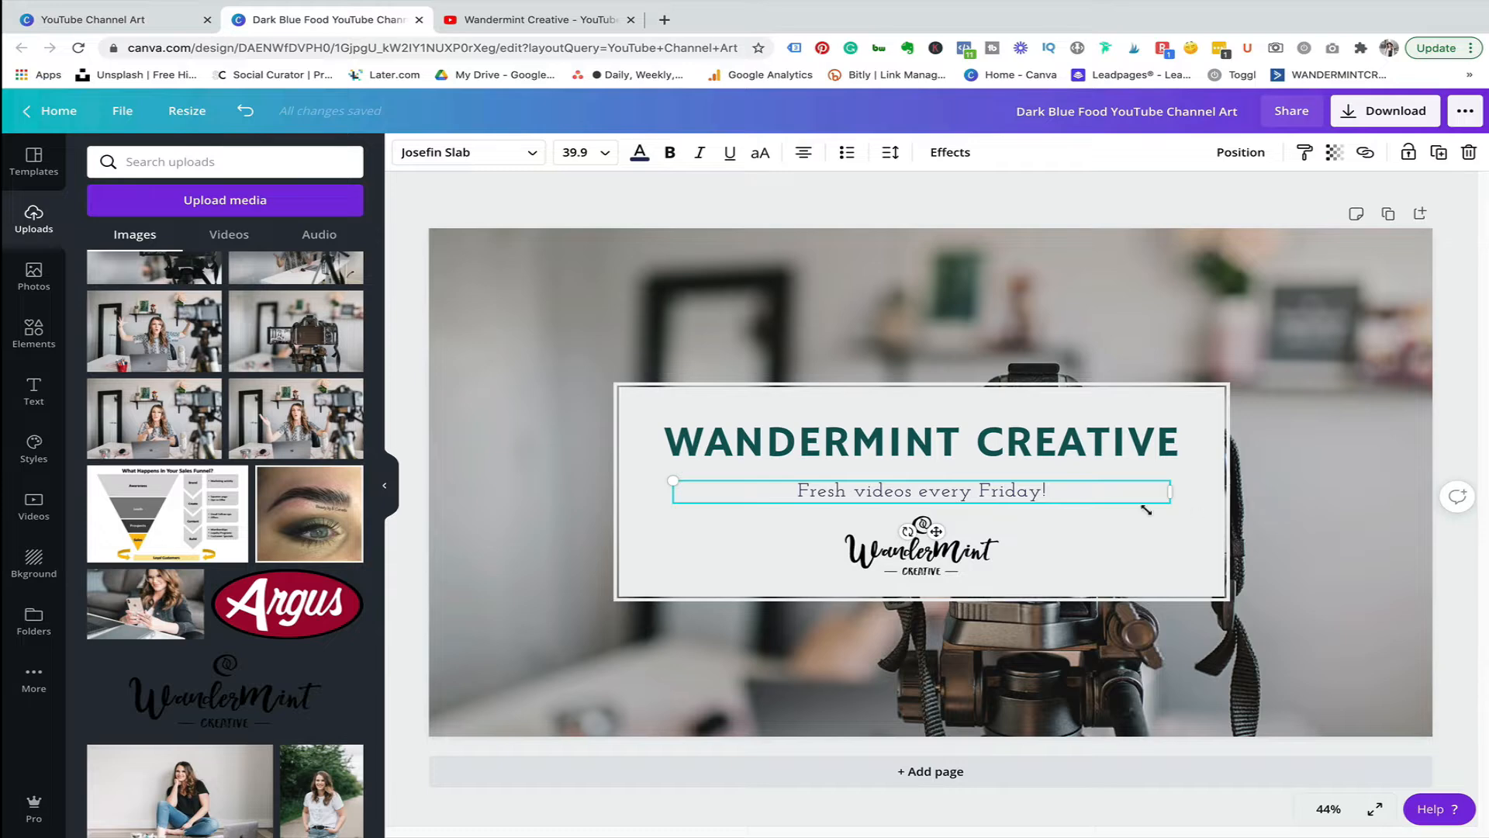
left_click(1449, 427)
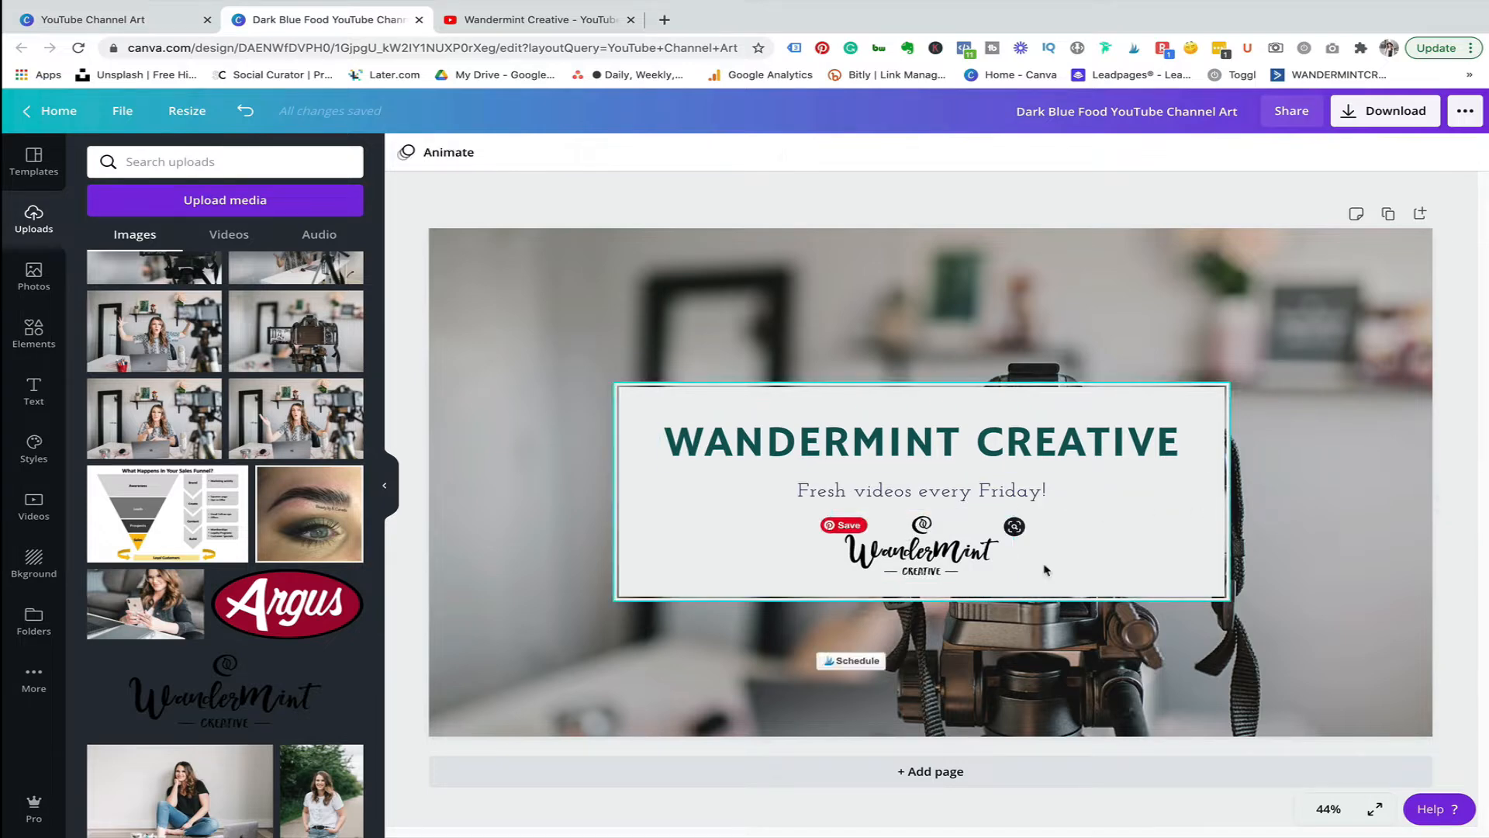
left_click(1002, 495)
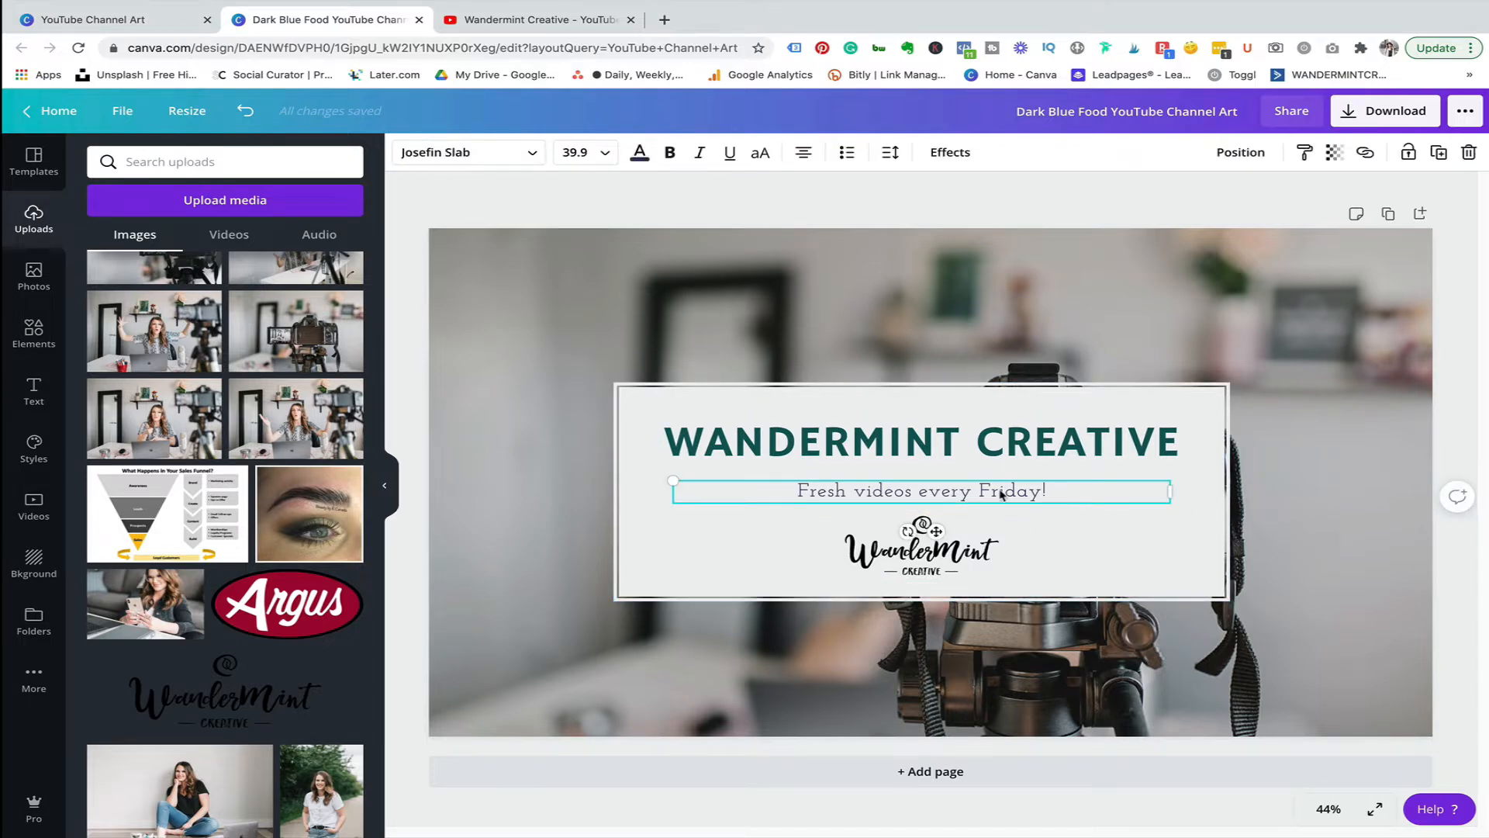
left_click(1001, 495)
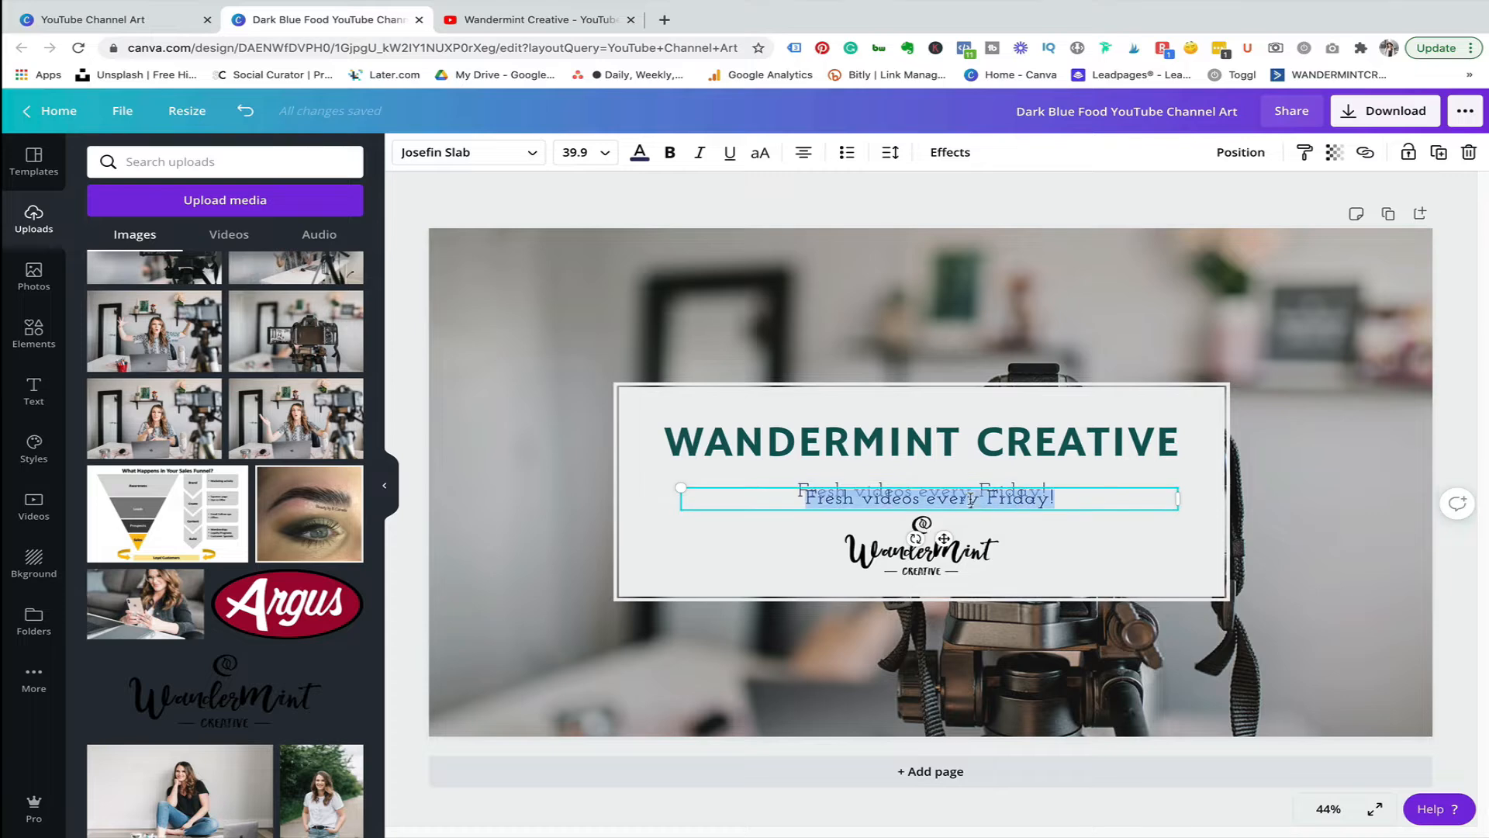
Replace the duplicate's text with "social media | video marketing | branding".
type("social")
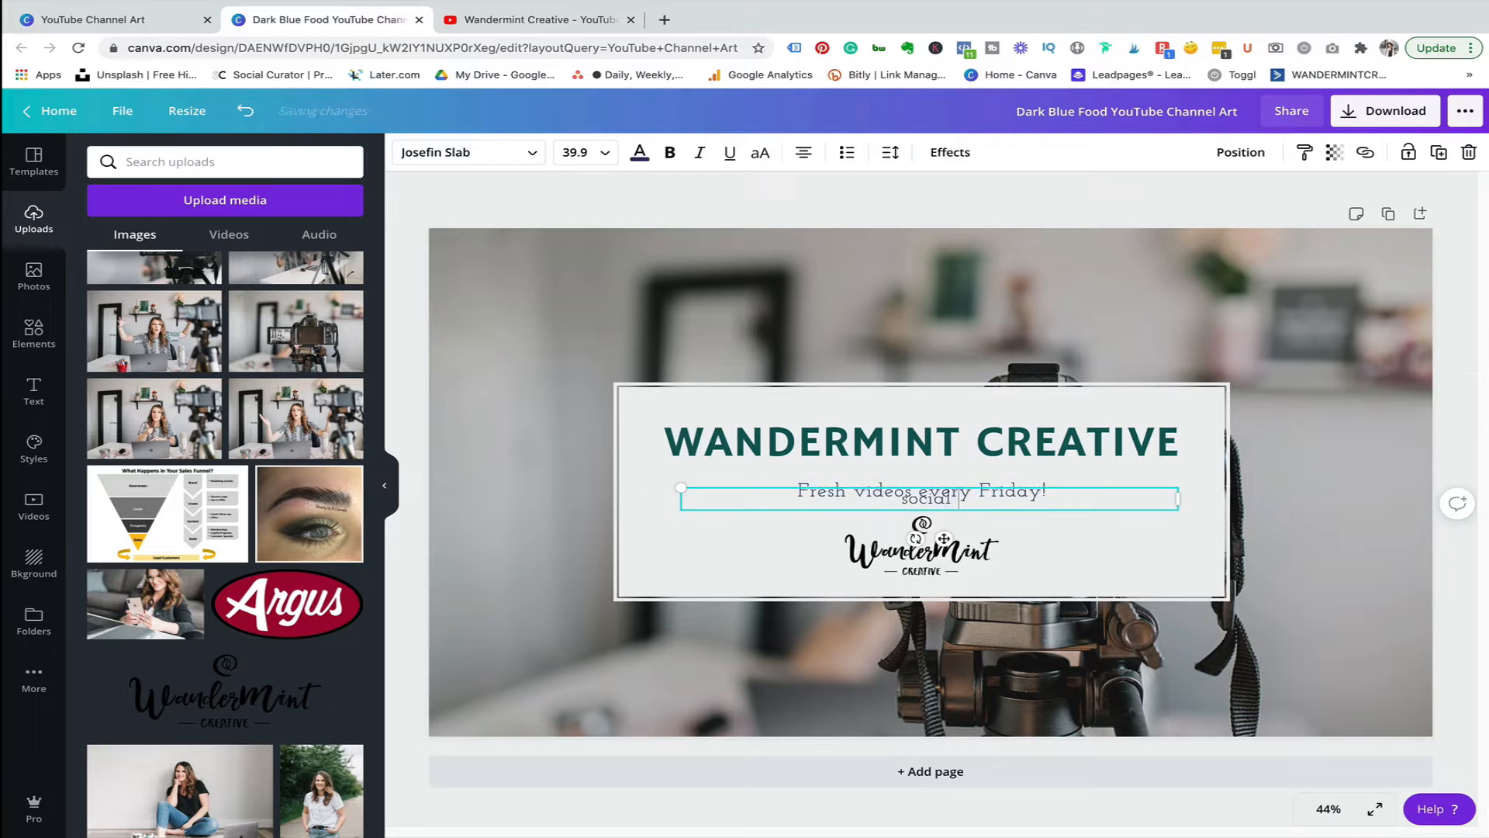
type(" media")
type(" |  video")
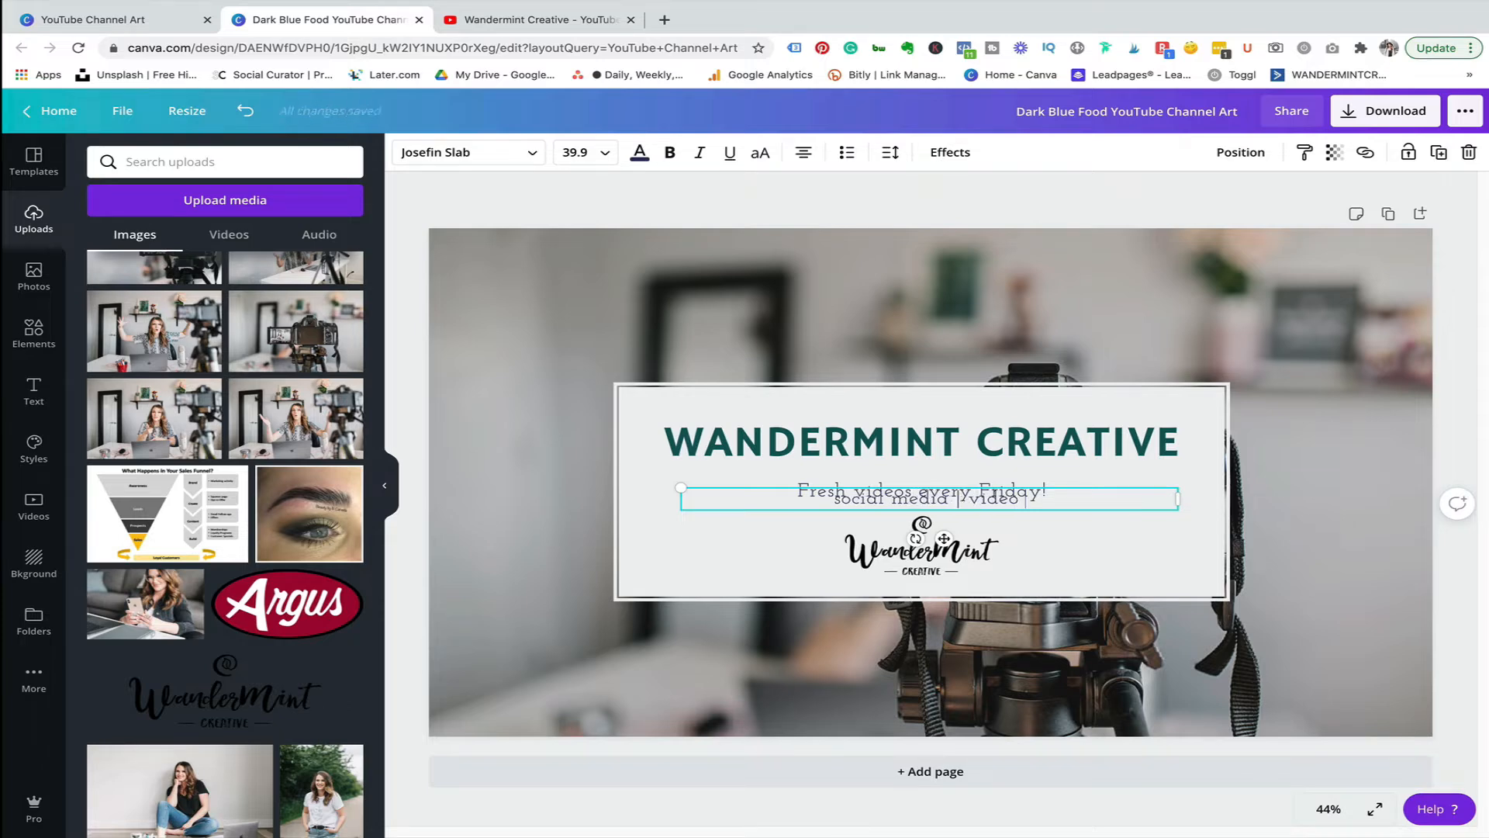
type(" marketing")
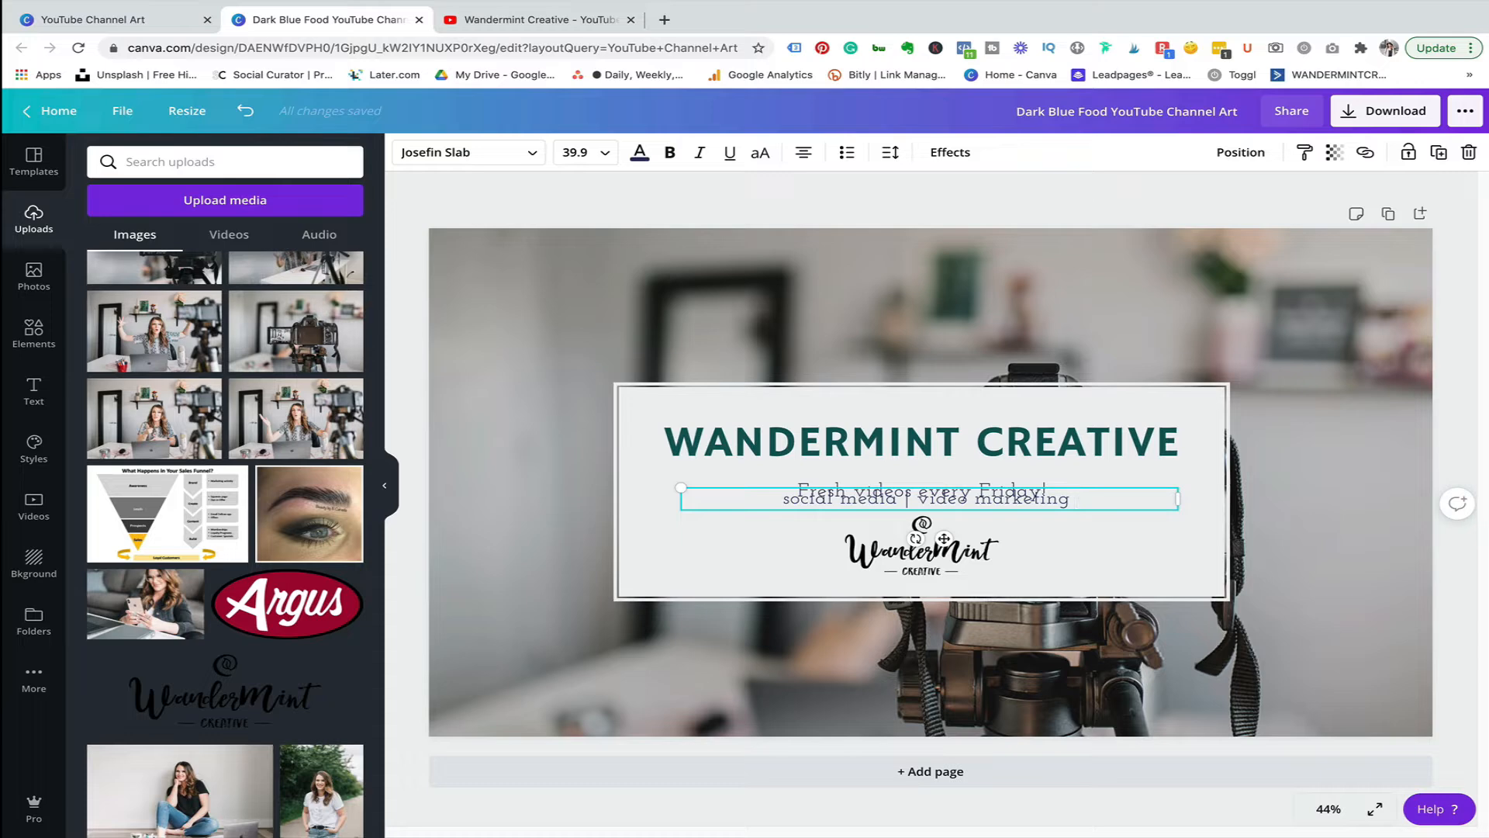
type(" | branding")
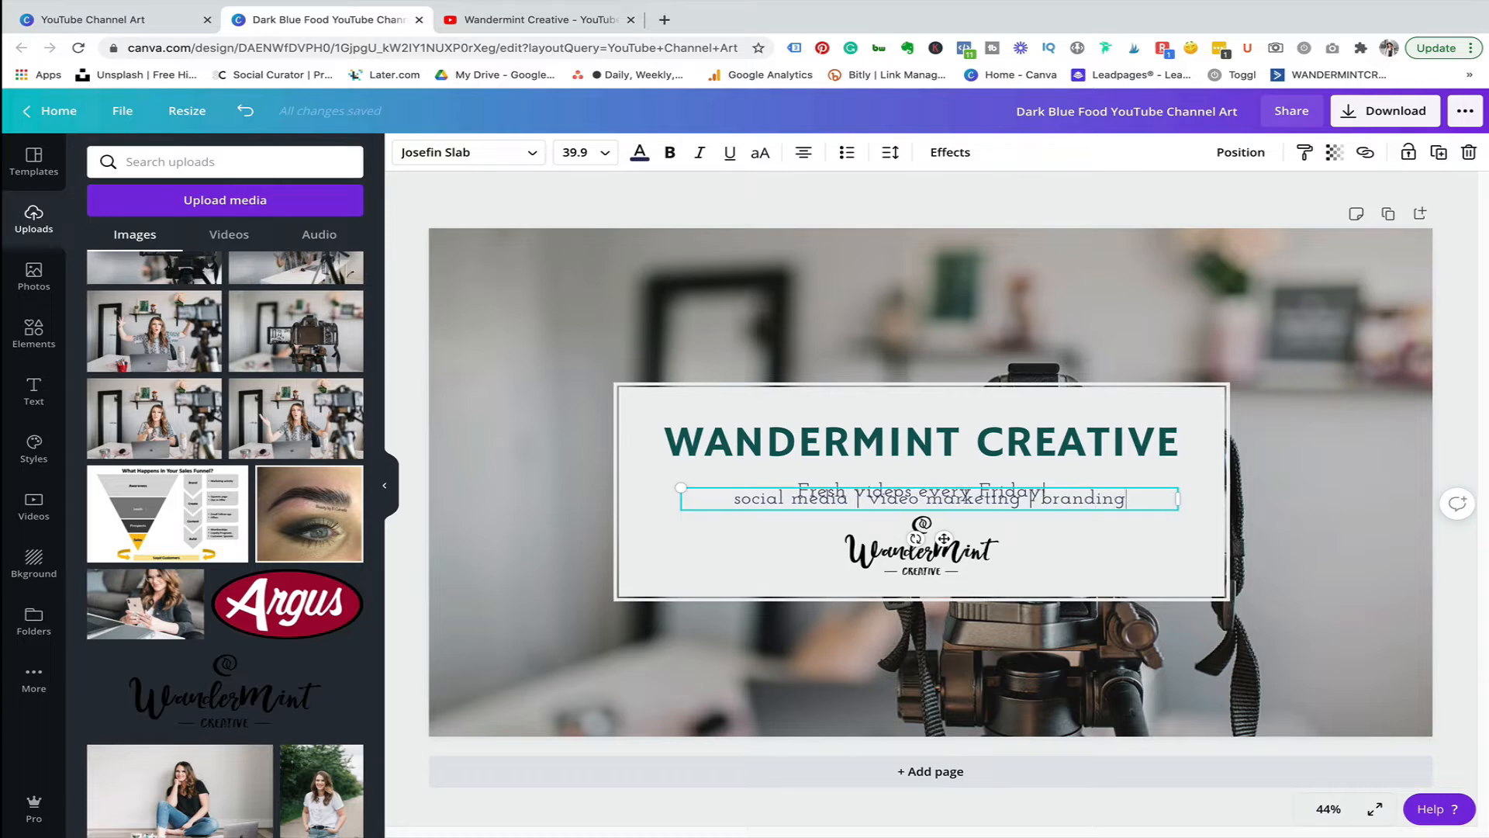
Set the new tagline's font to Oswald.
left_click(526, 159)
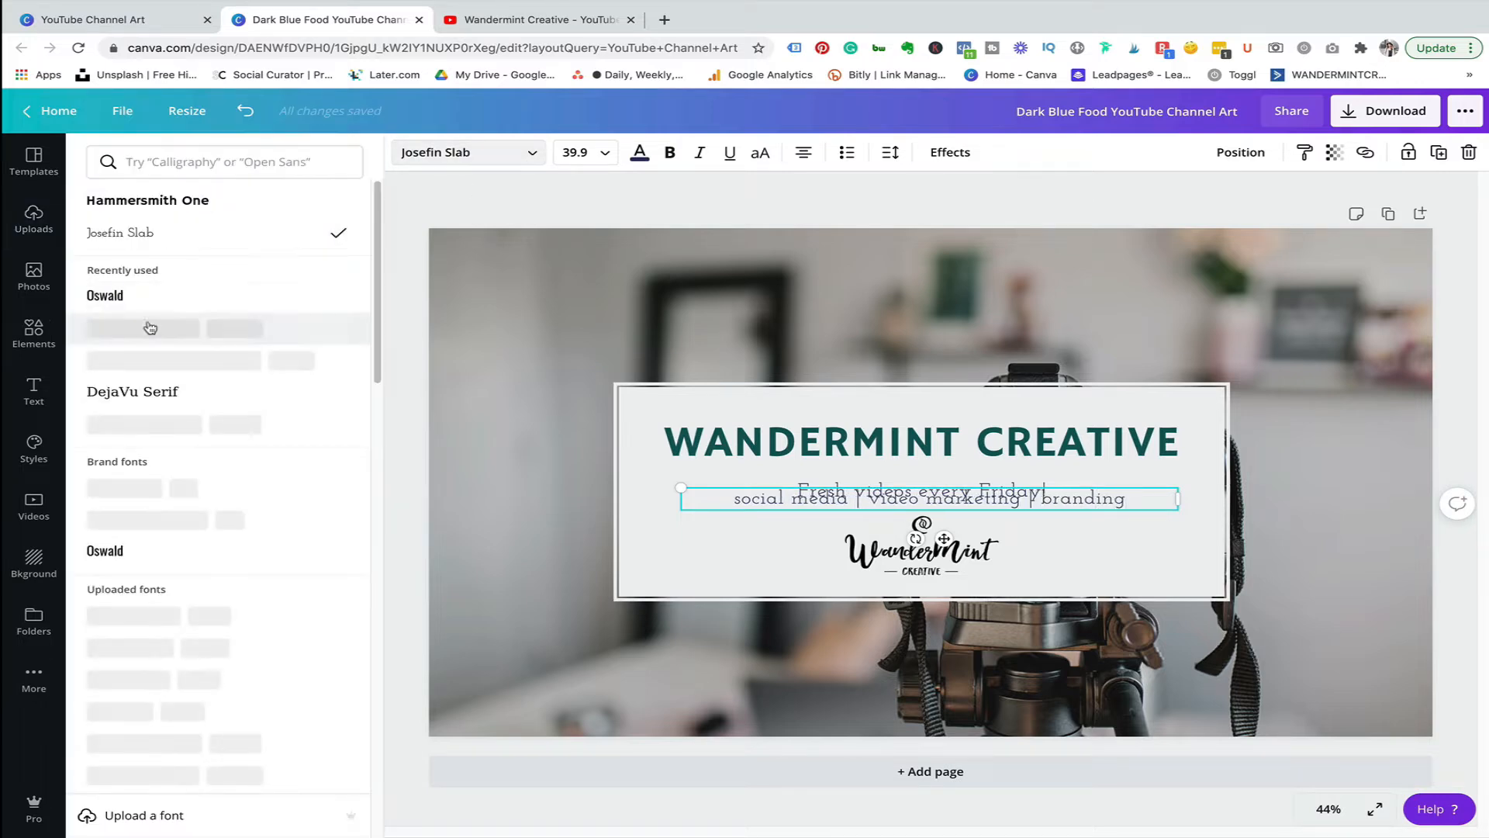
left_click(147, 293)
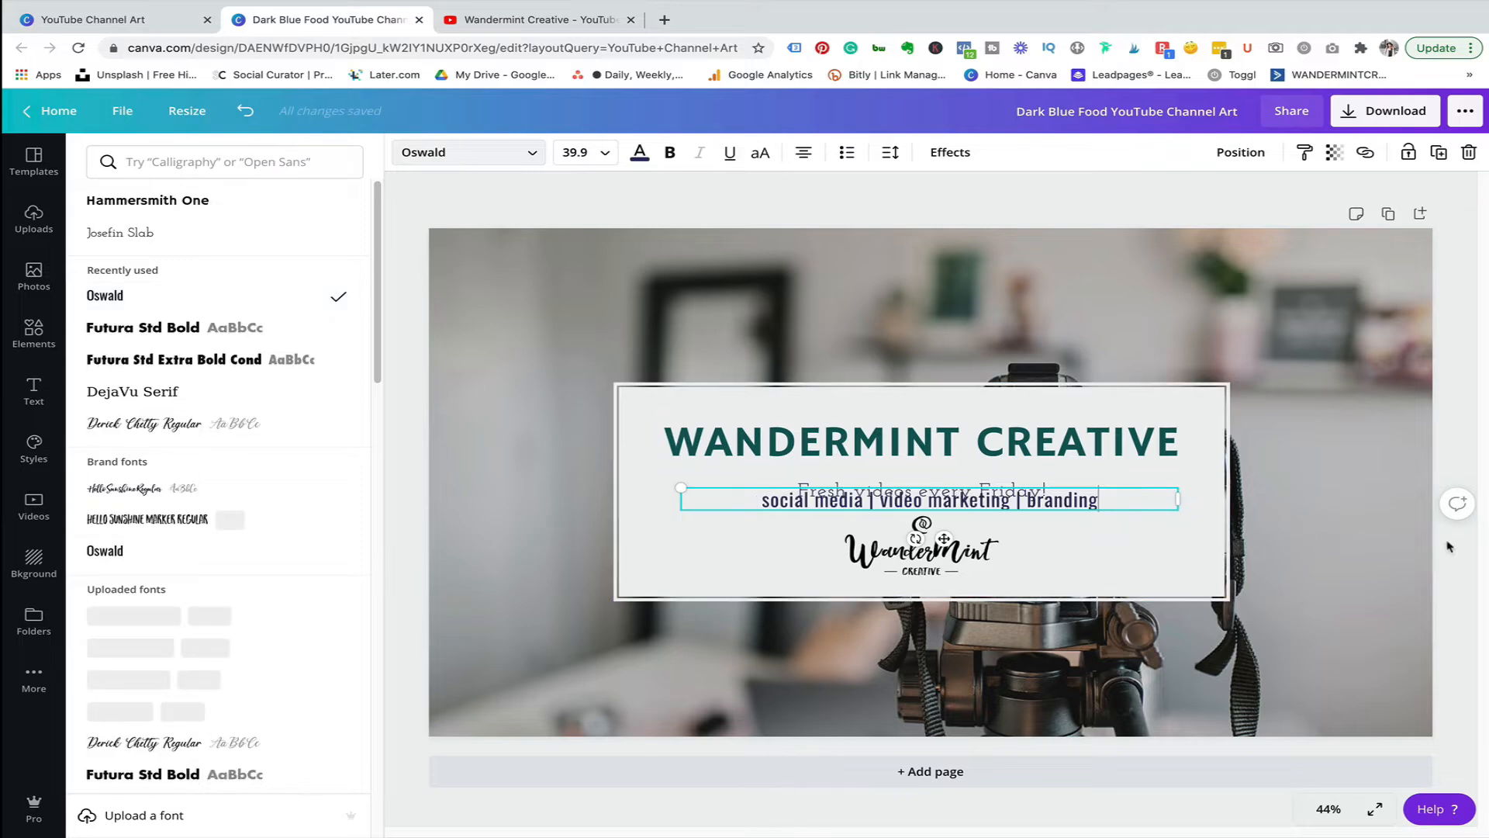
left_click(1055, 501)
left_click(1190, 535)
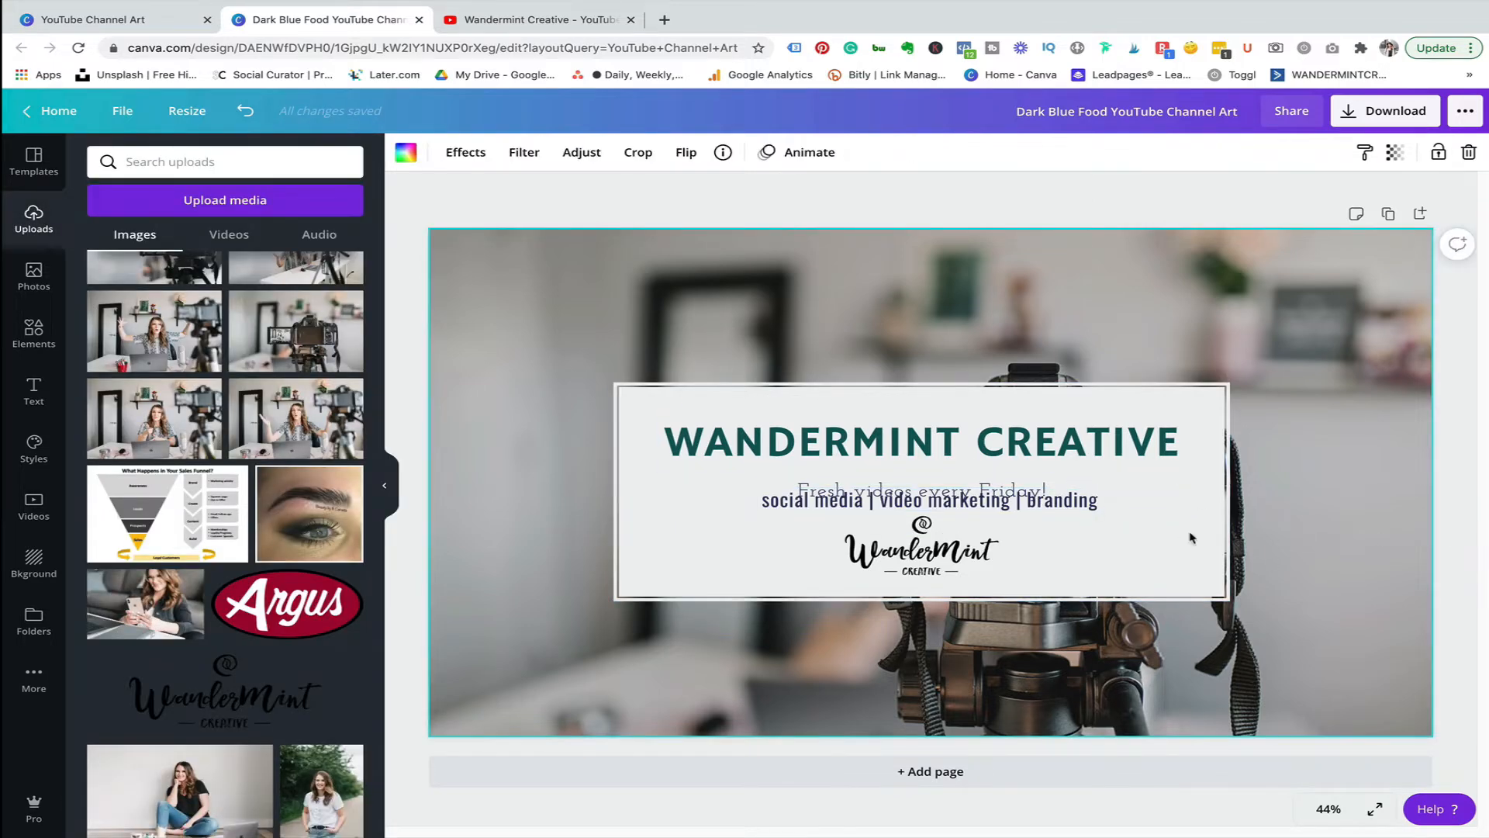
Move the tagline above the subtitle, directly under the title, and nudge the logo slightly lower.
left_click_drag(1064, 506, 1012, 481)
left_click(943, 550)
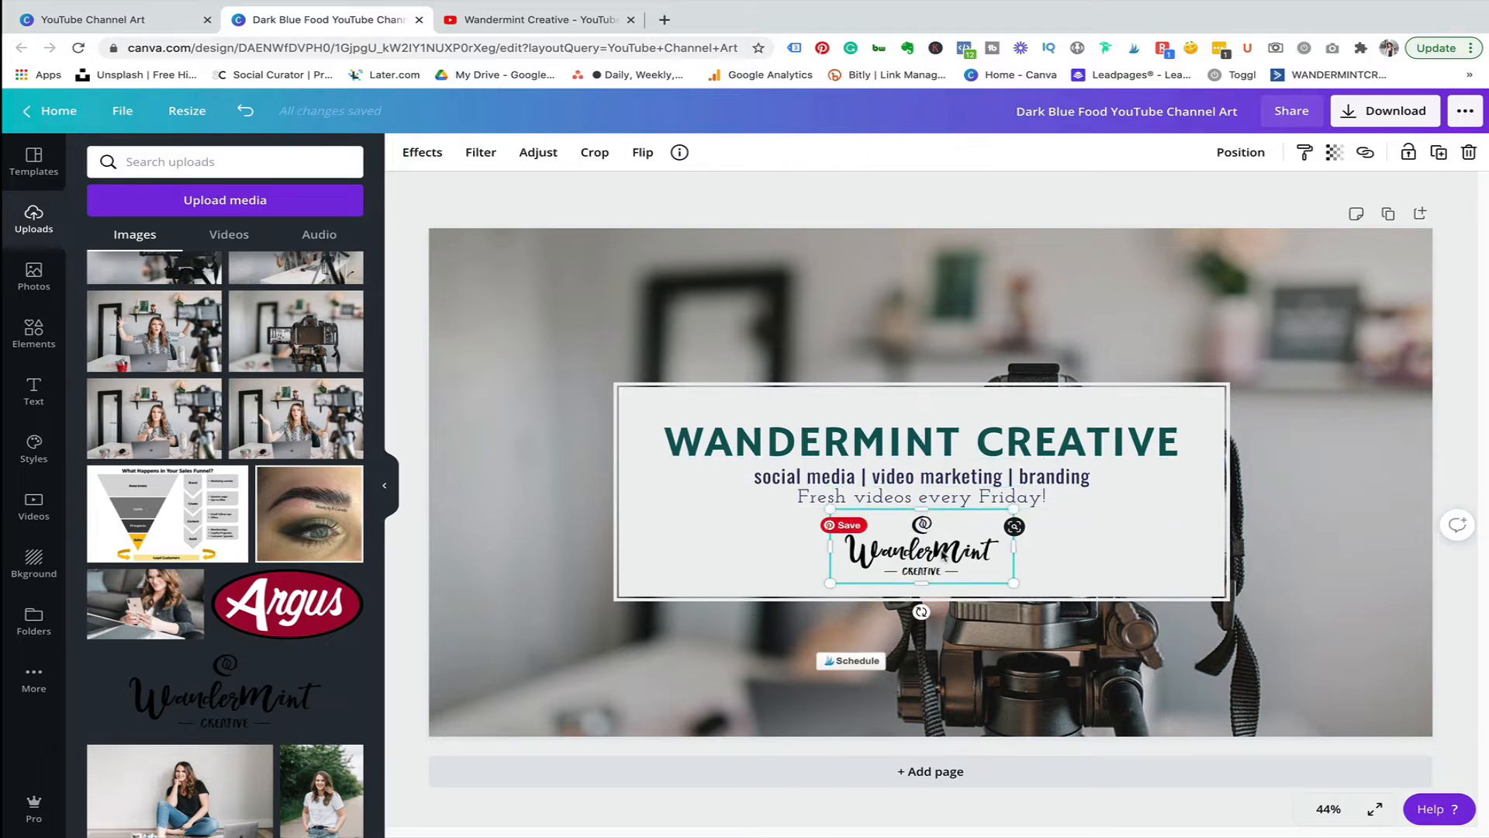
left_click_drag(943, 549, 942, 557)
left_click(1253, 465)
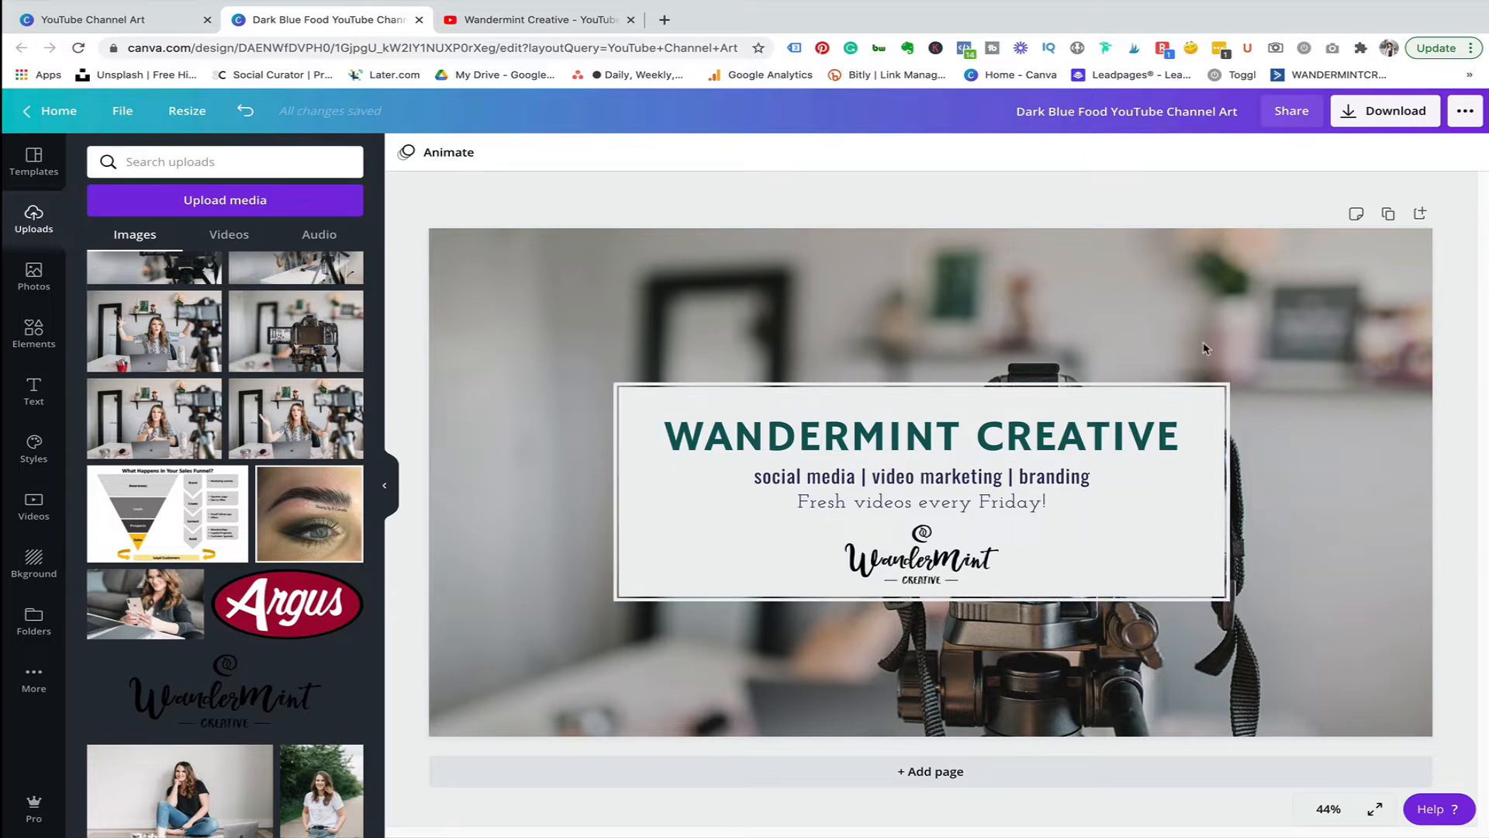
Download the design as a PNG at size 3x and close the confirmation.
left_click(1378, 123)
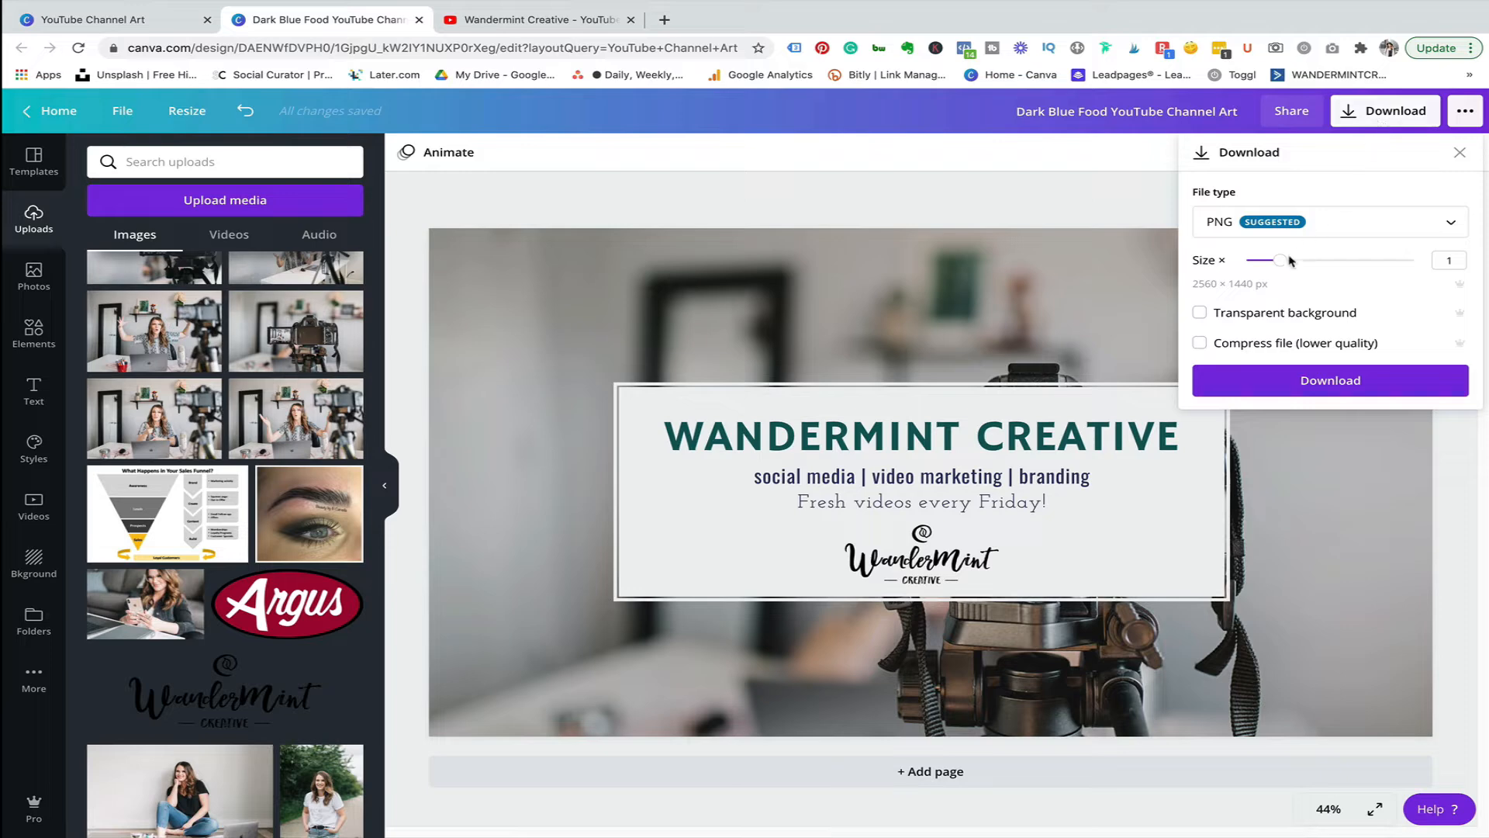
left_click_drag(1279, 261, 1423, 262)
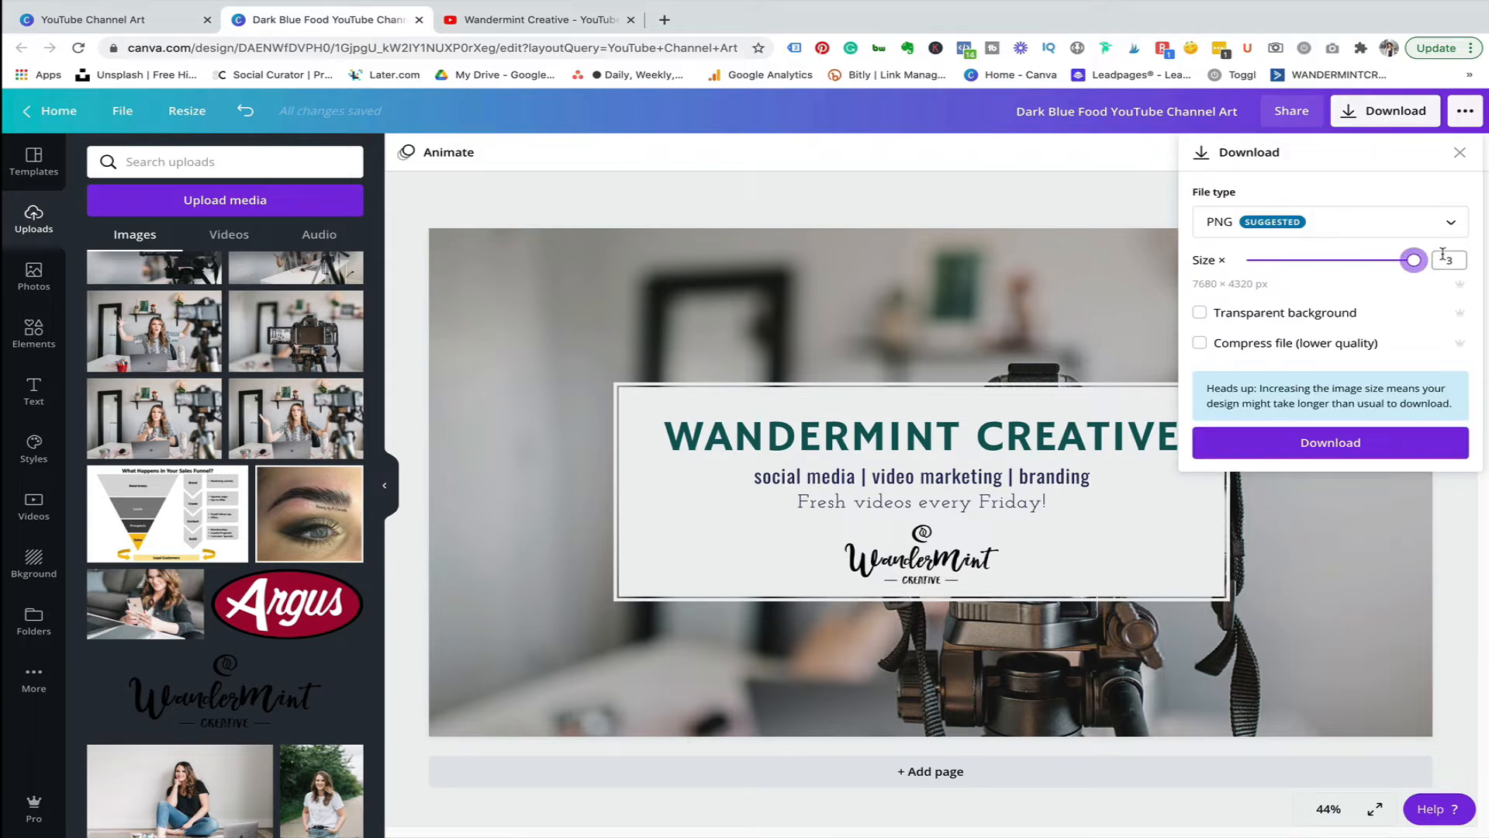
left_click(1323, 444)
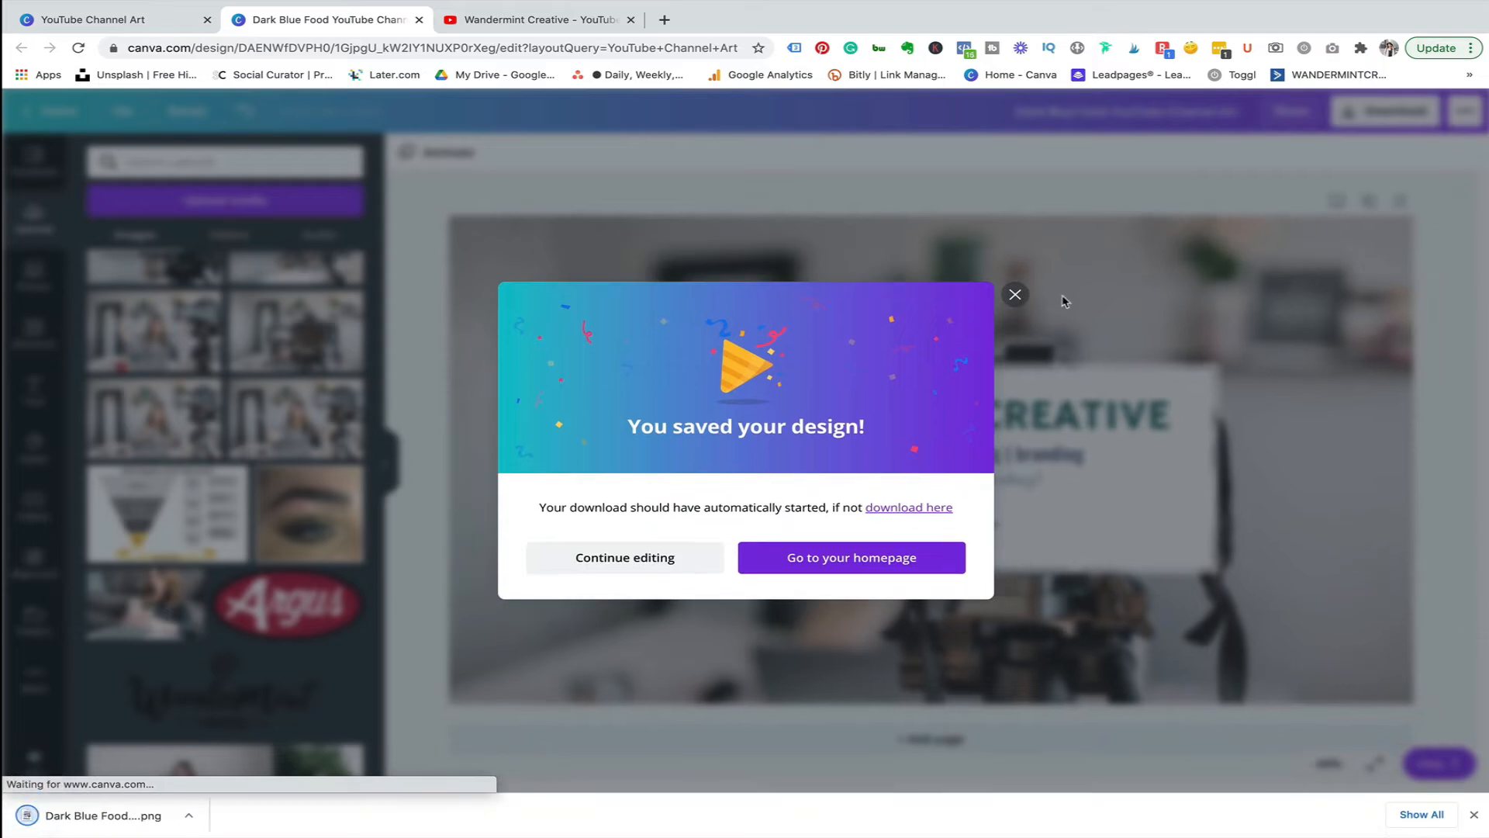
left_click(1015, 296)
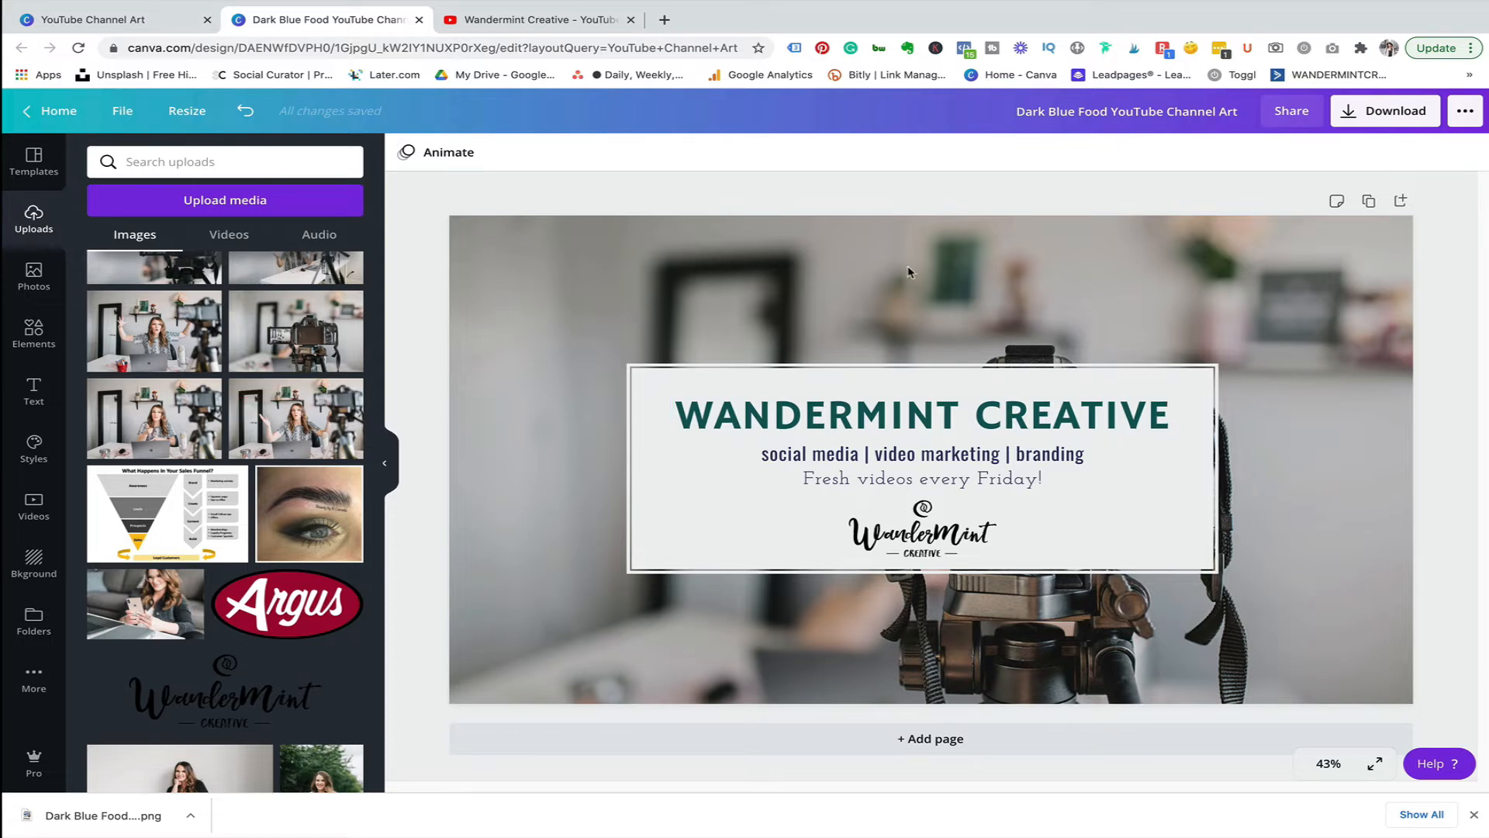
Open the YouTube channel's customization and review the banner image requirements in the Branding section.
left_click(503, 17)
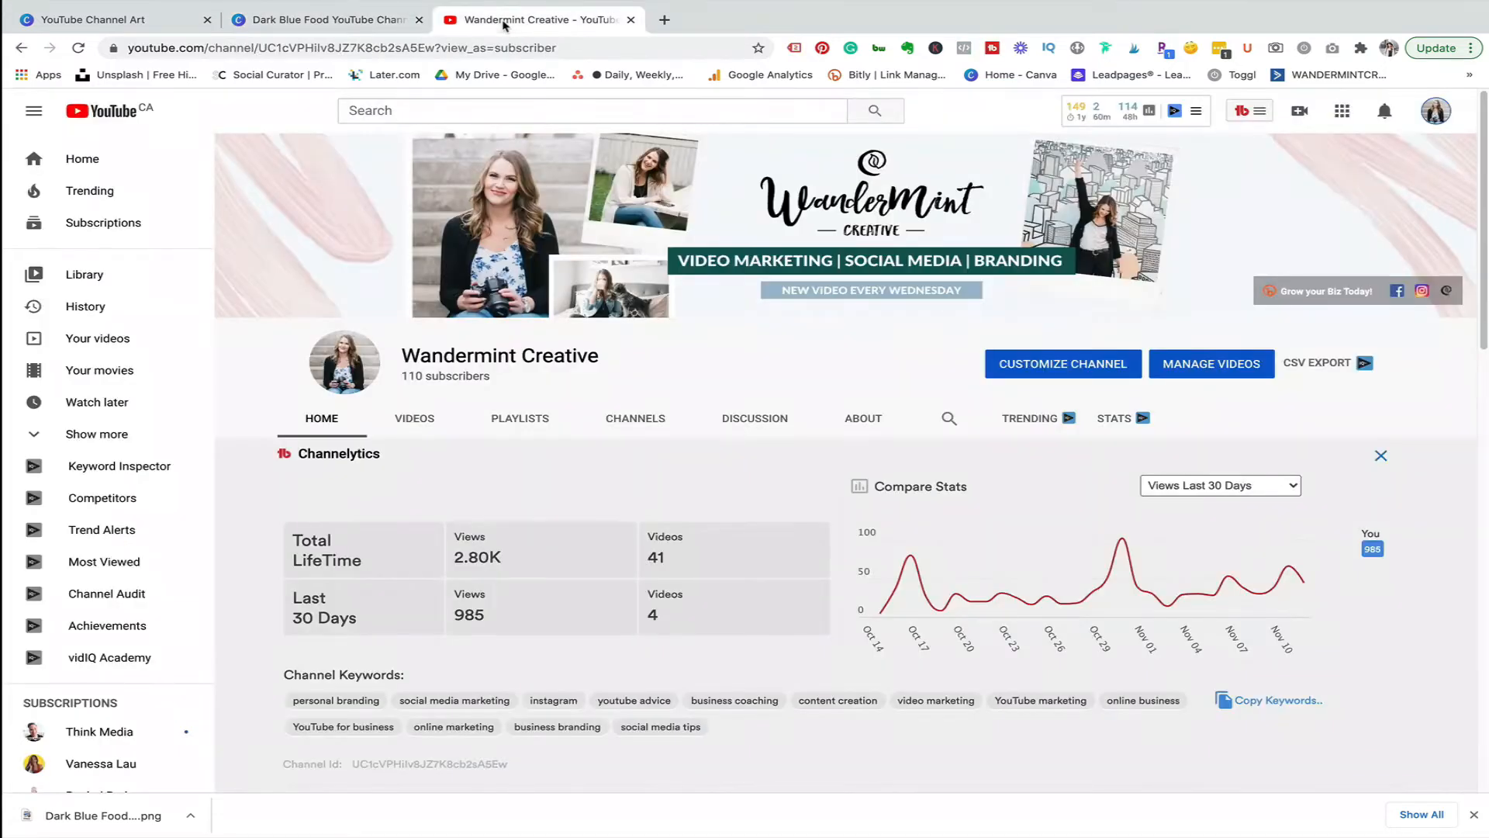
left_click(1108, 363)
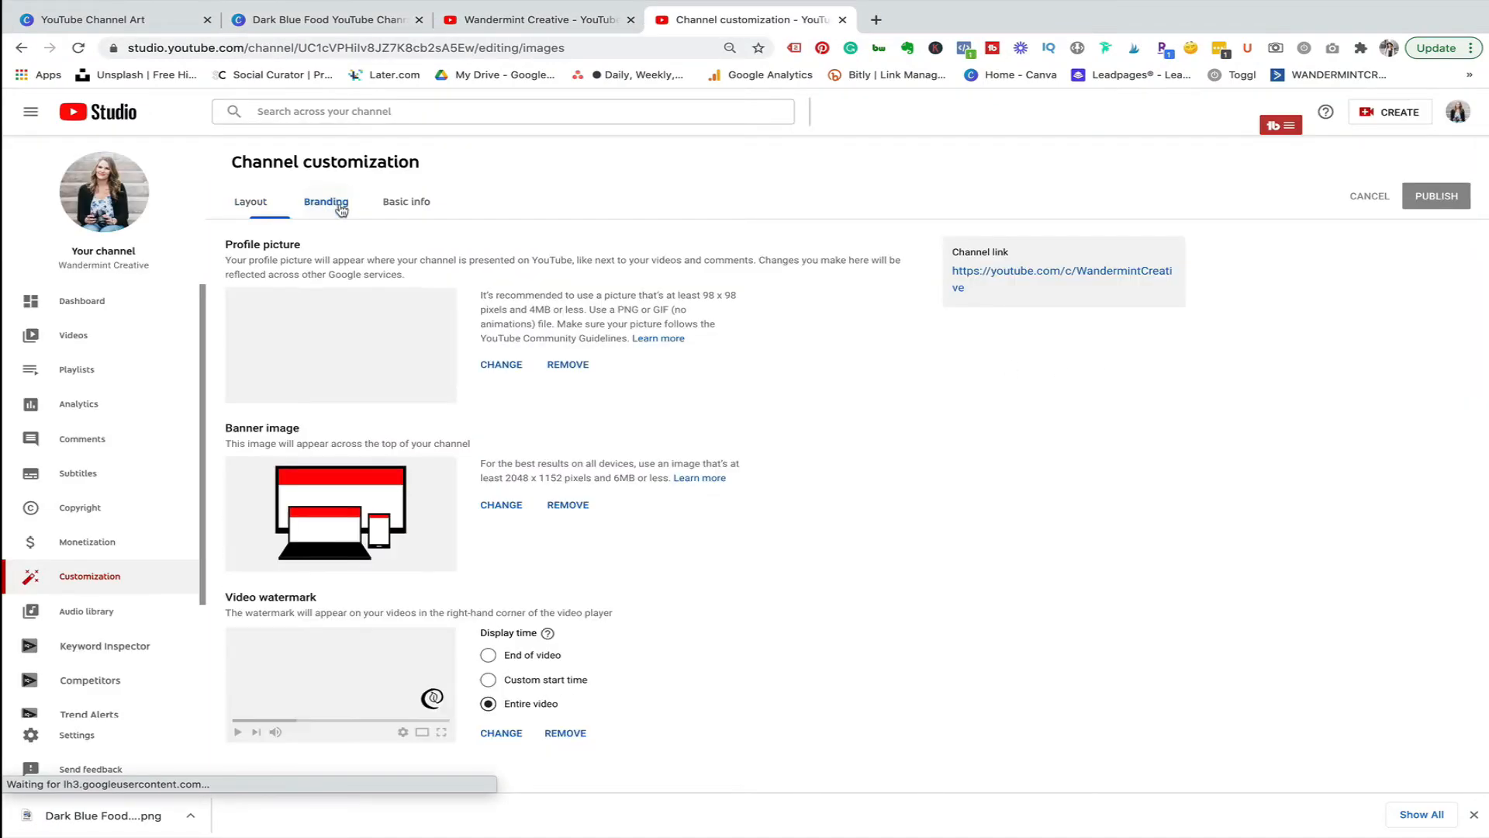
left_click(332, 202)
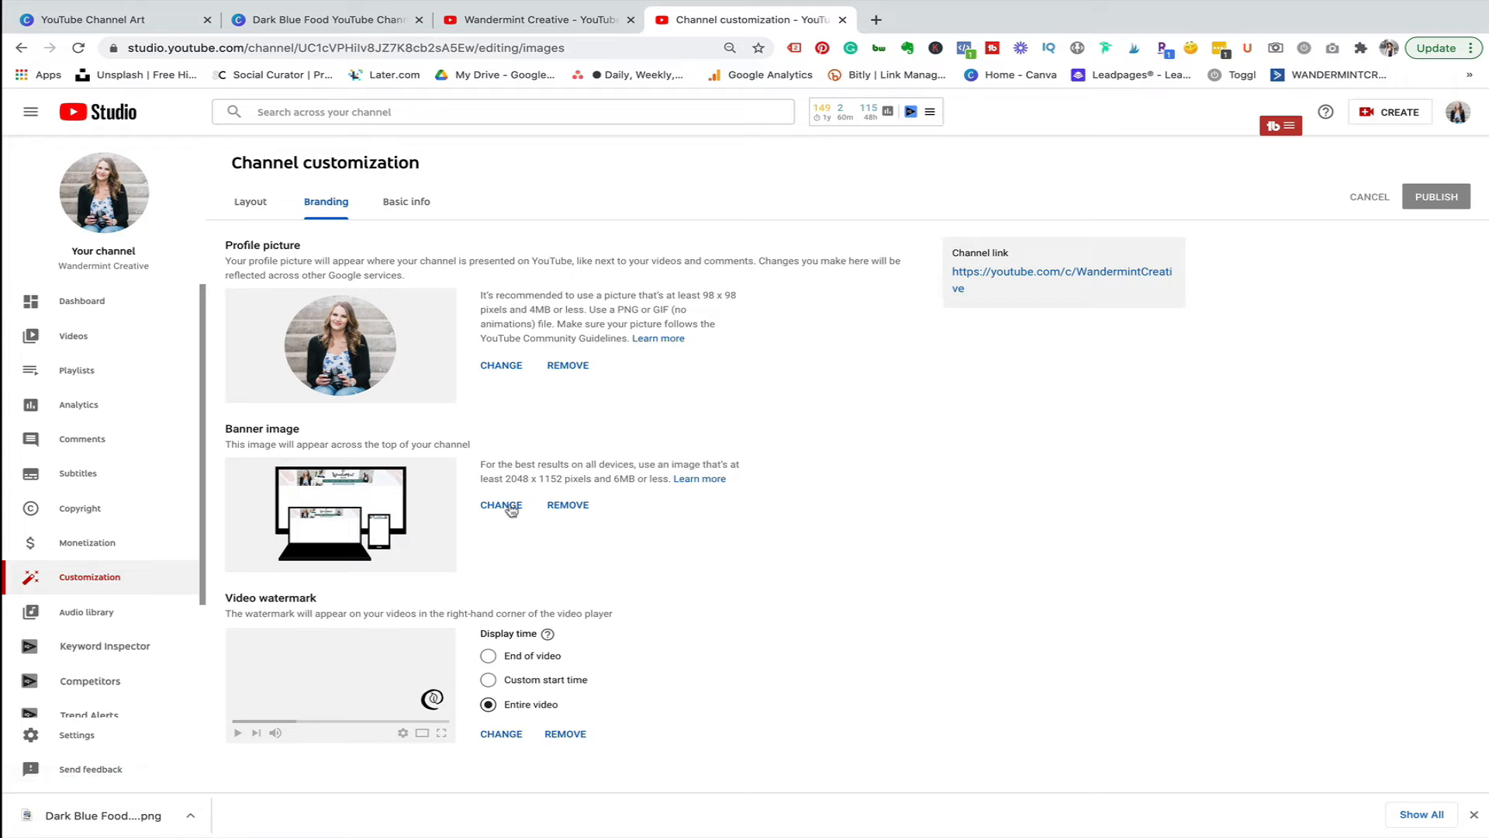
left_click_drag(481, 464, 751, 482)
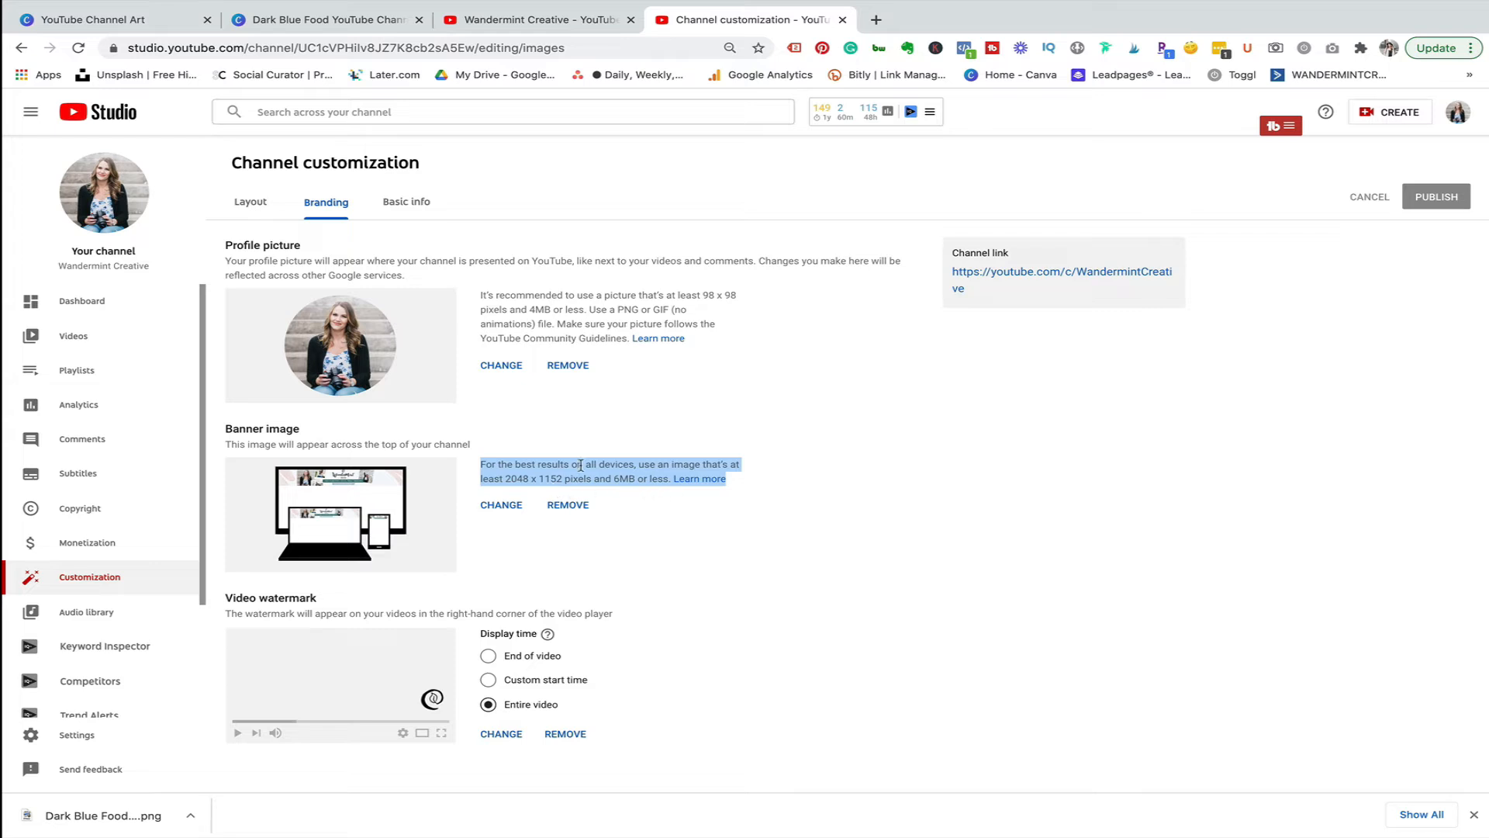
double_click(623, 481)
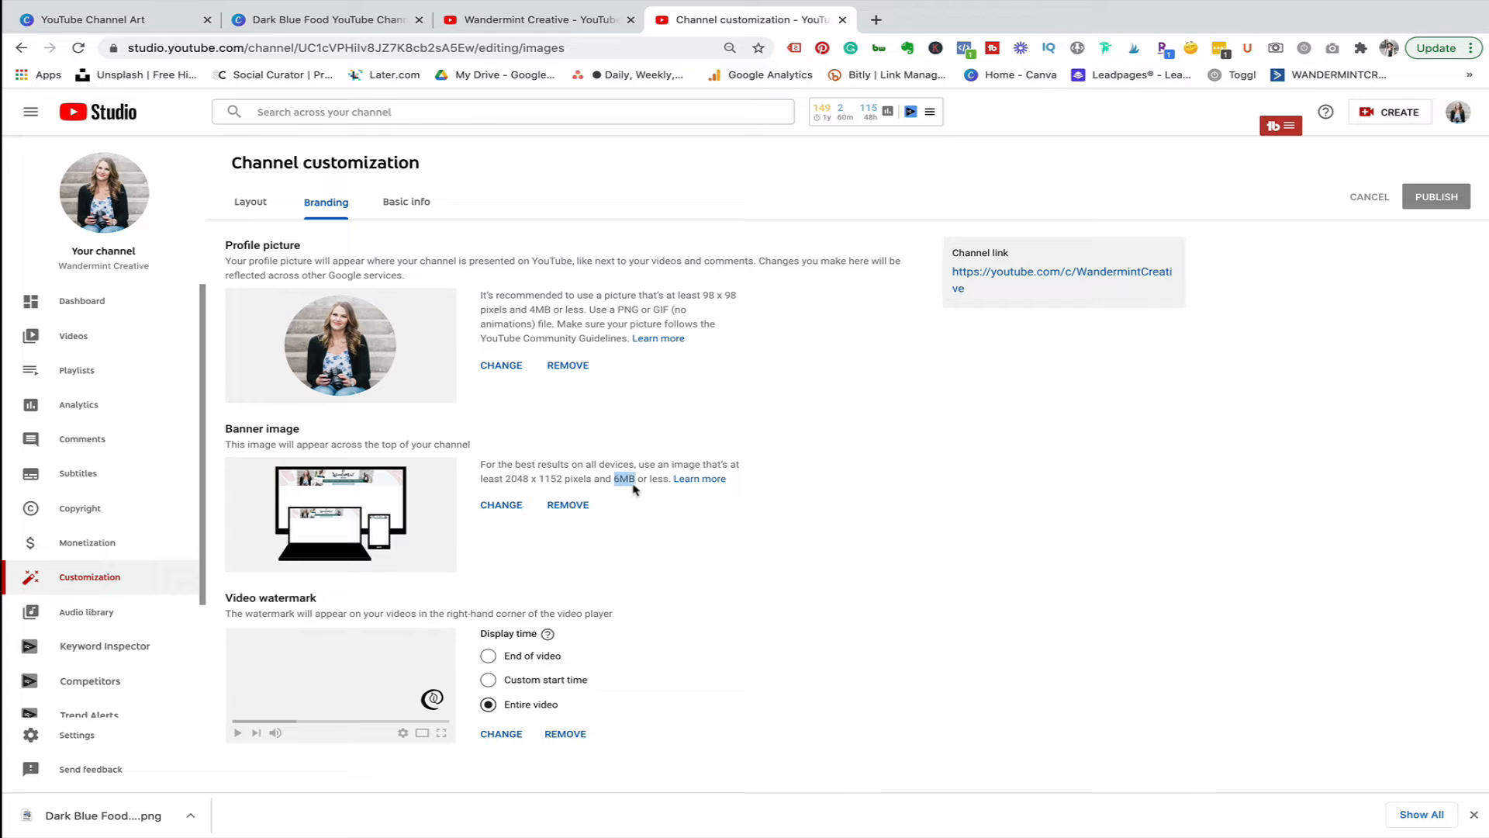
Upload "Dark Blue Food YouTube Channel Art.png" from Downloads as the channel's new banner image.
left_click(499, 510)
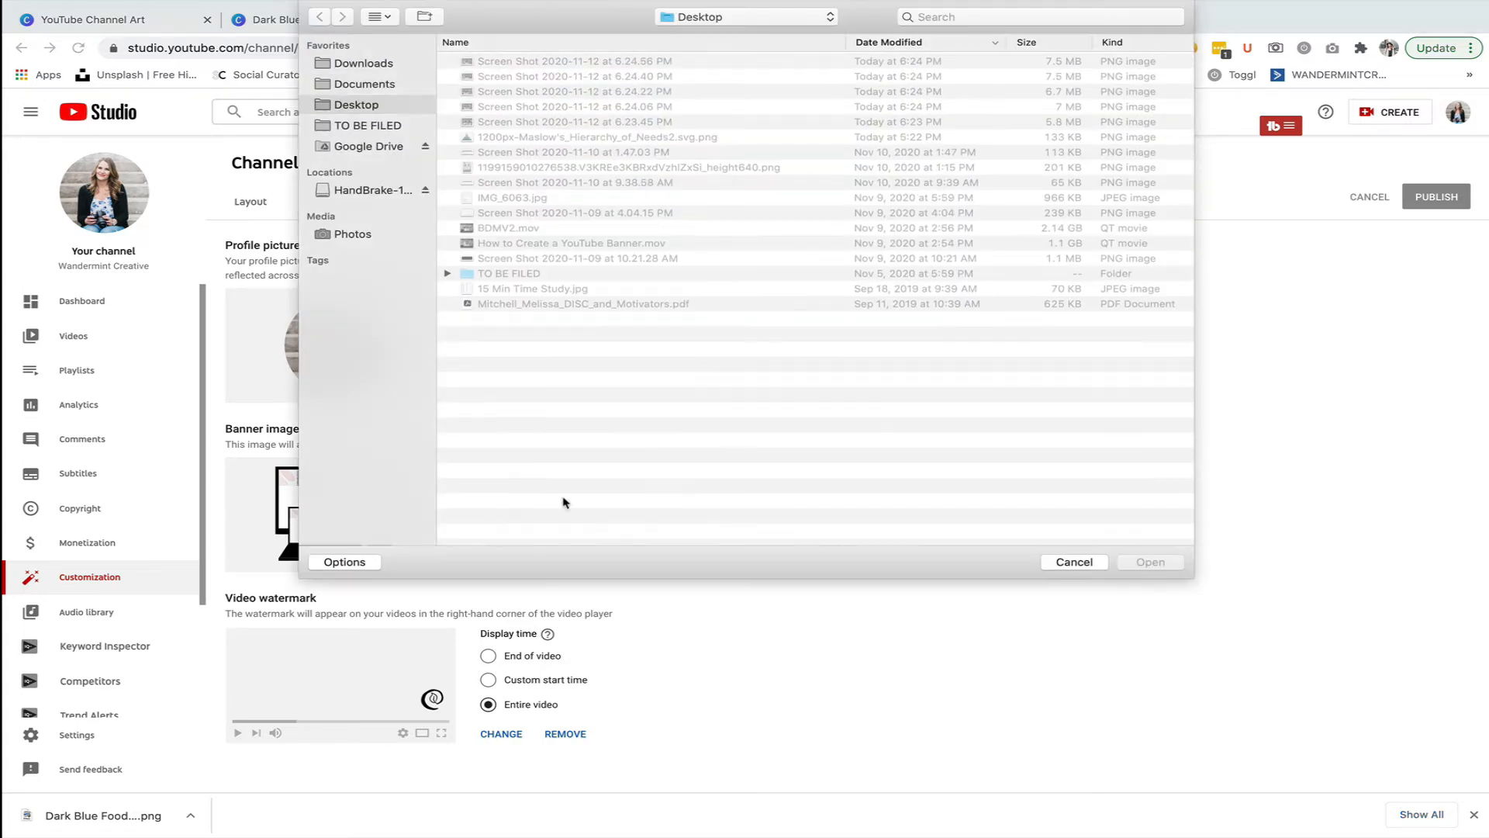
left_click(380, 65)
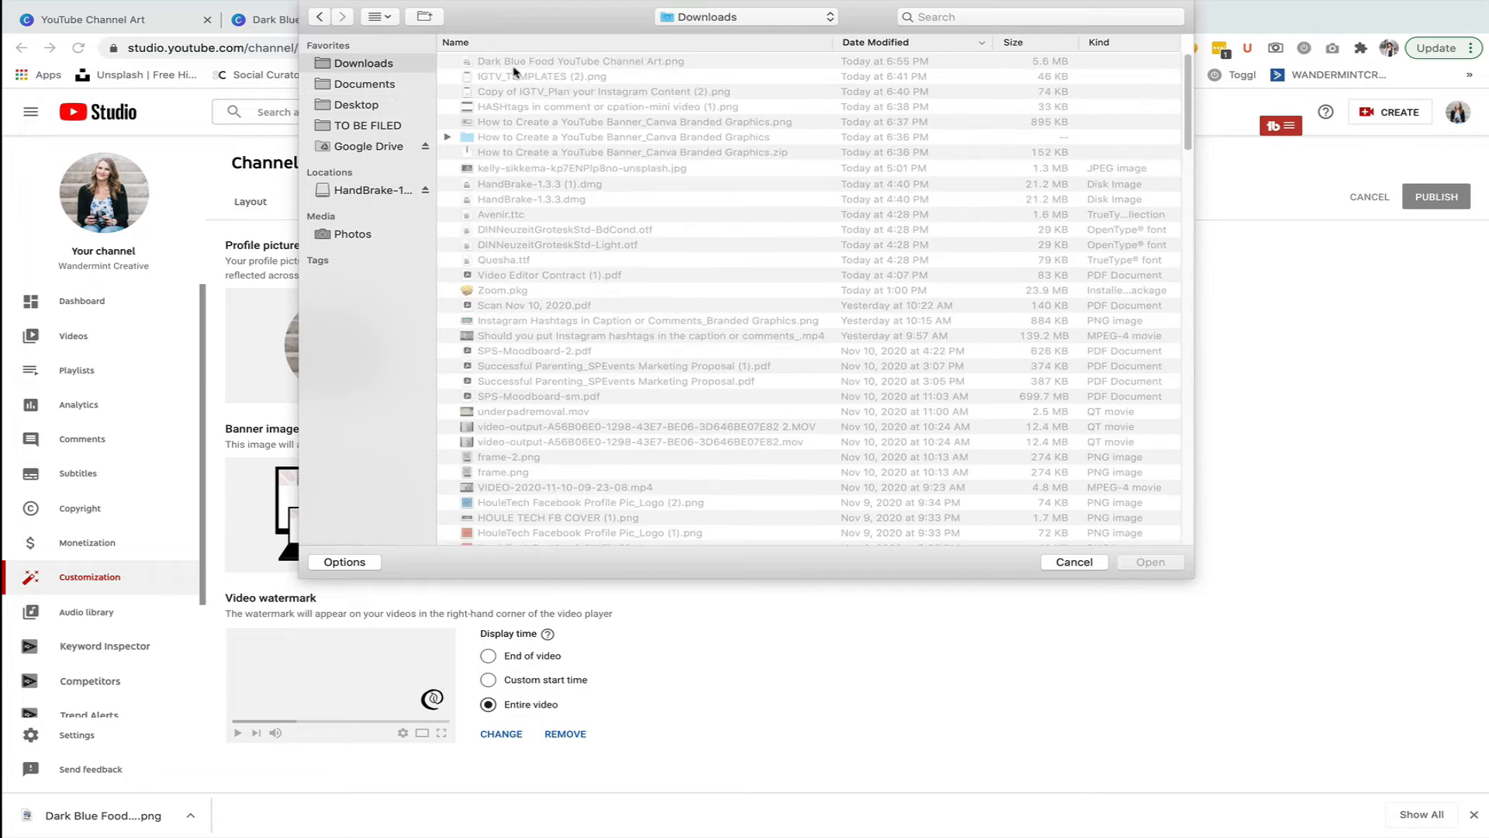
left_click(529, 64)
left_click(1134, 562)
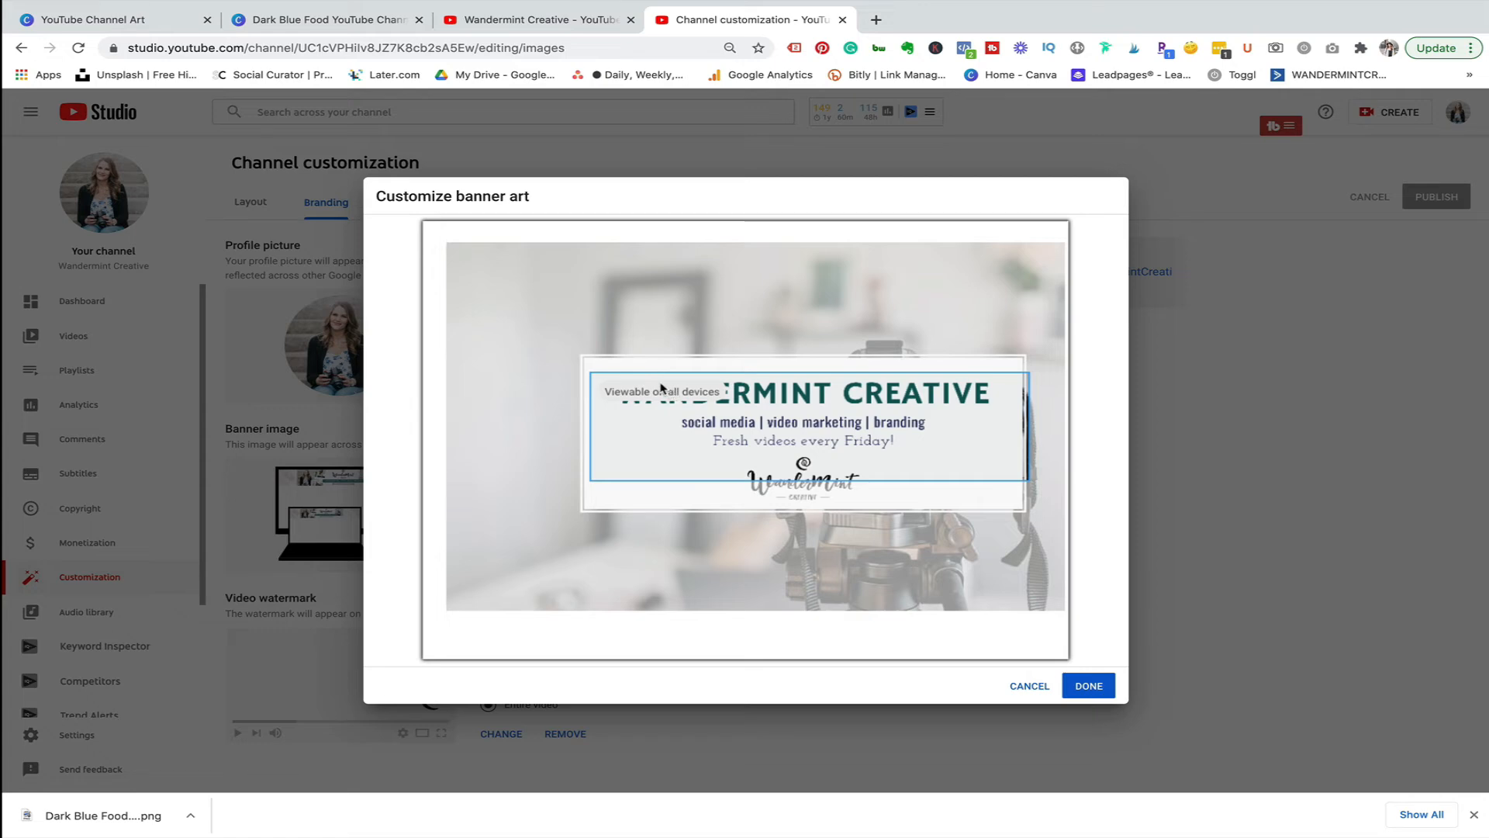
Return to the Canva design, select the whole text box group and shrink it to a smaller size.
left_click(357, 22)
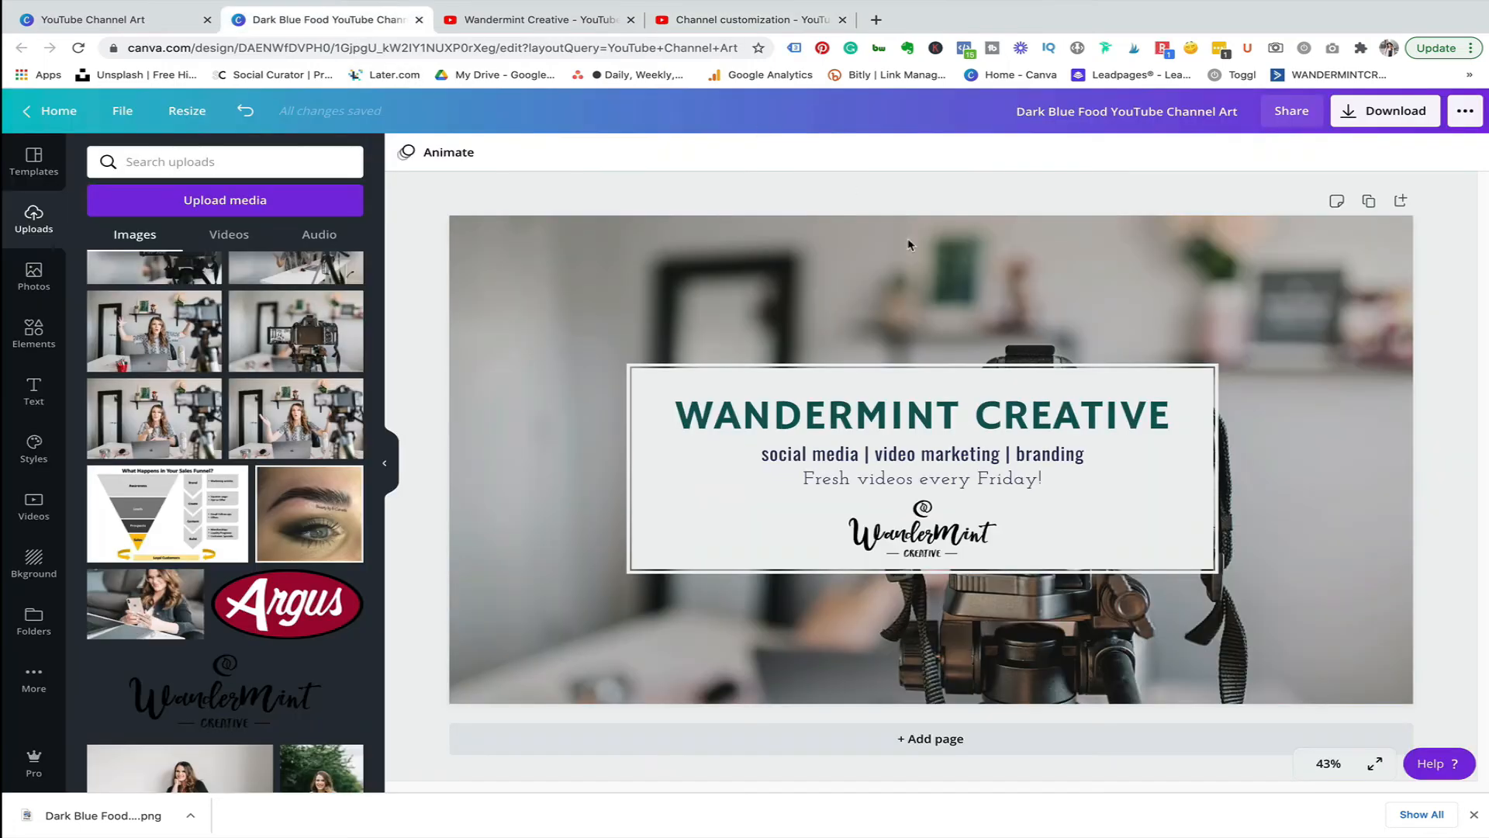
left_click(945, 547)
left_click(778, 346)
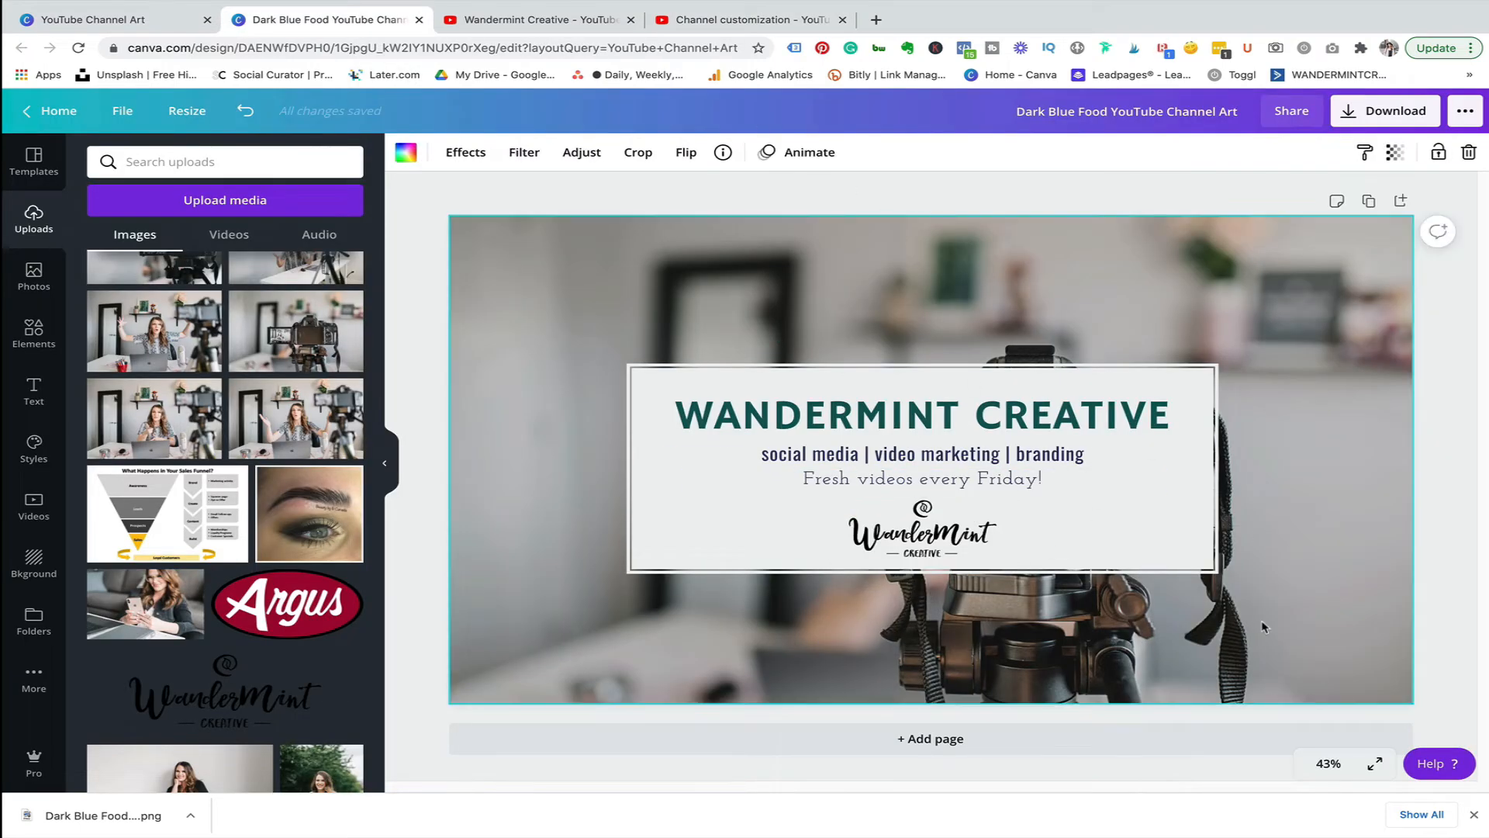
left_click_drag(1430, 590, 621, 359)
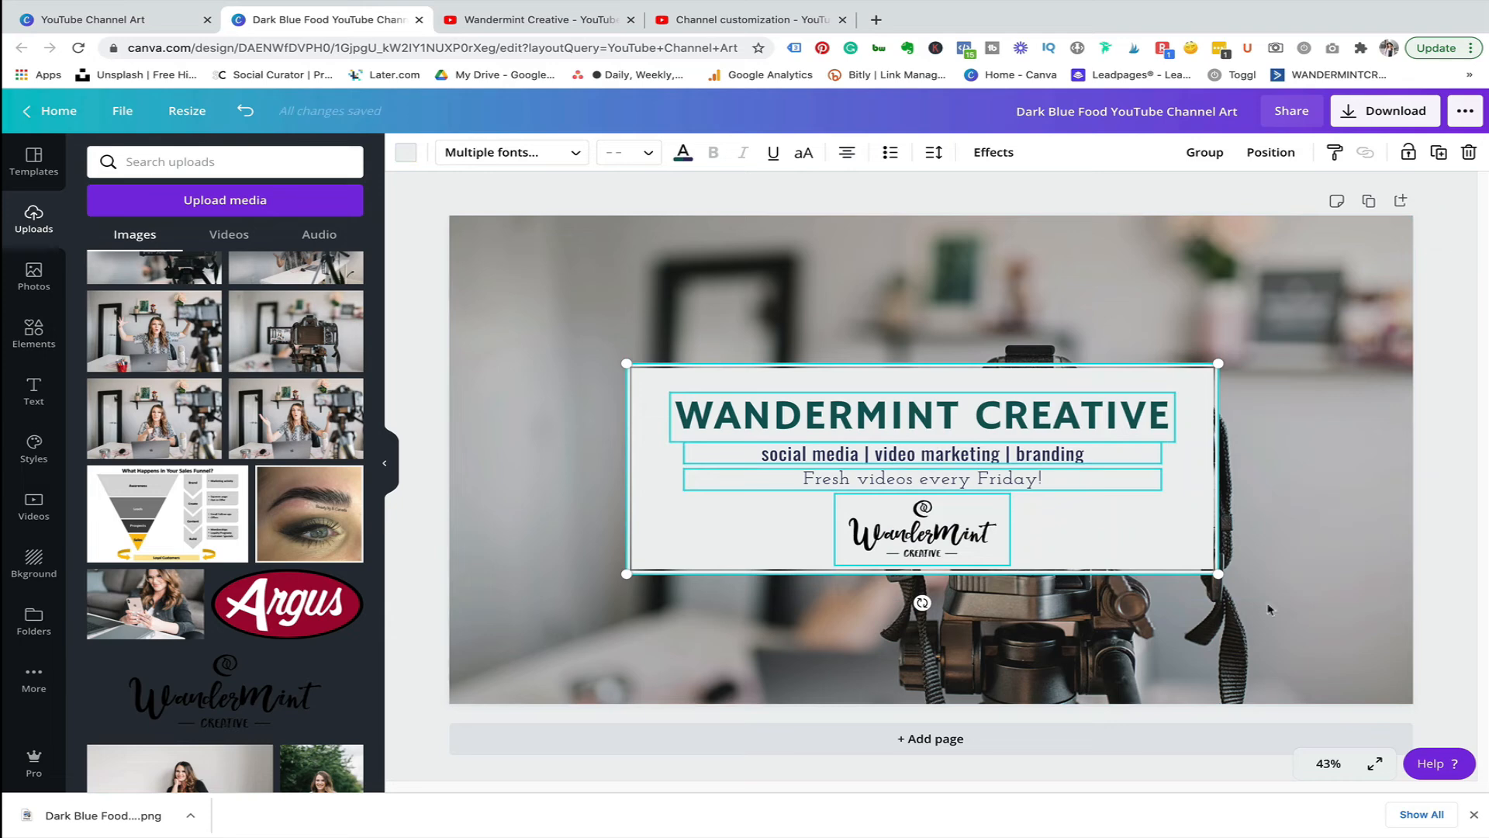
left_click_drag(1219, 577, 1090, 513)
left_click(1439, 573)
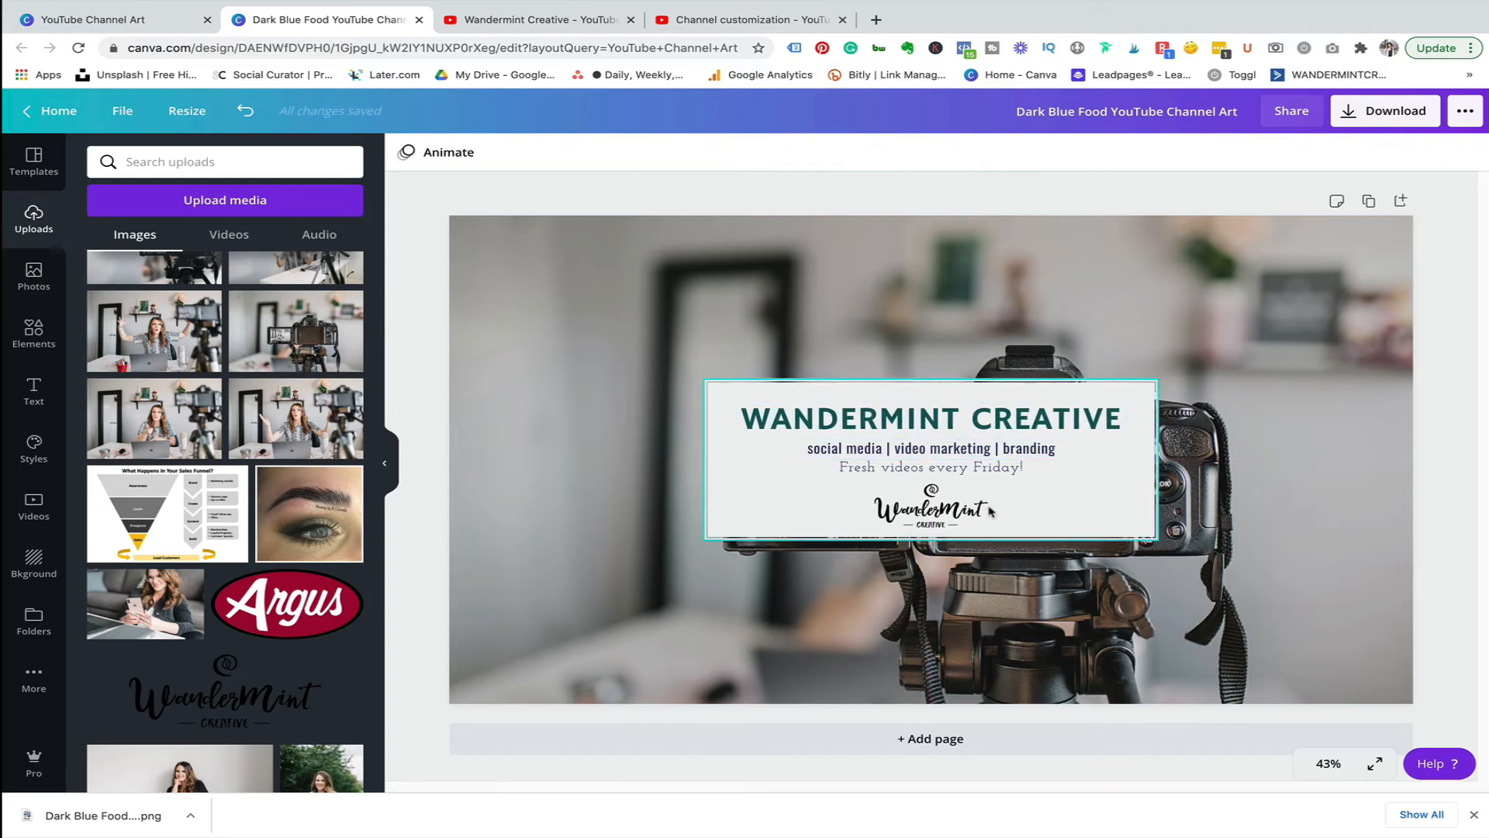
Select the title, subtitle, tagline and logo together and nudge them slightly upward inside the box.
left_click(954, 506)
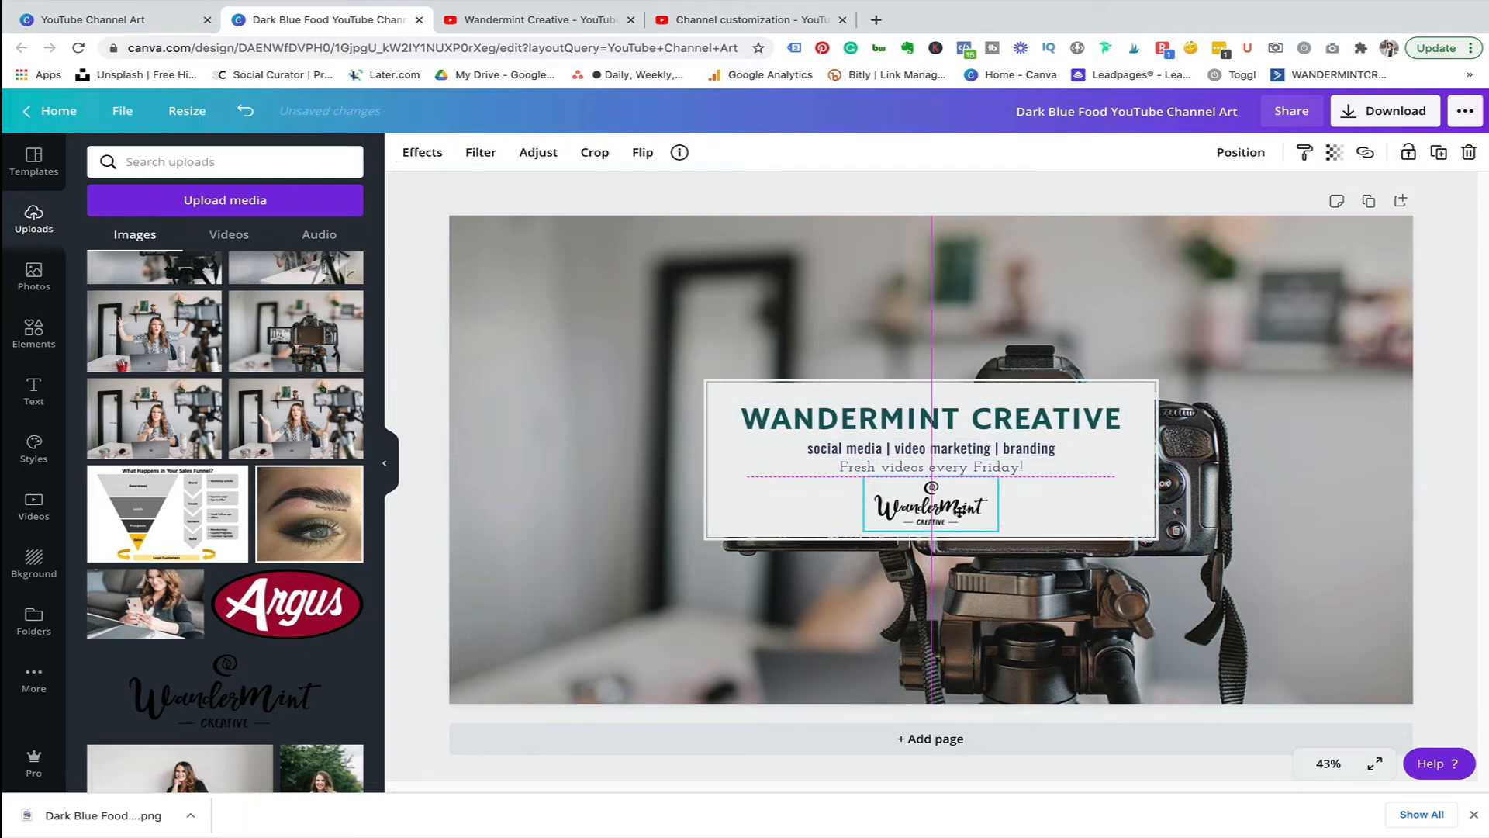
left_click(966, 431)
left_click(961, 449)
left_click(957, 468)
left_click_drag(952, 491, 952, 483)
key("super+z")
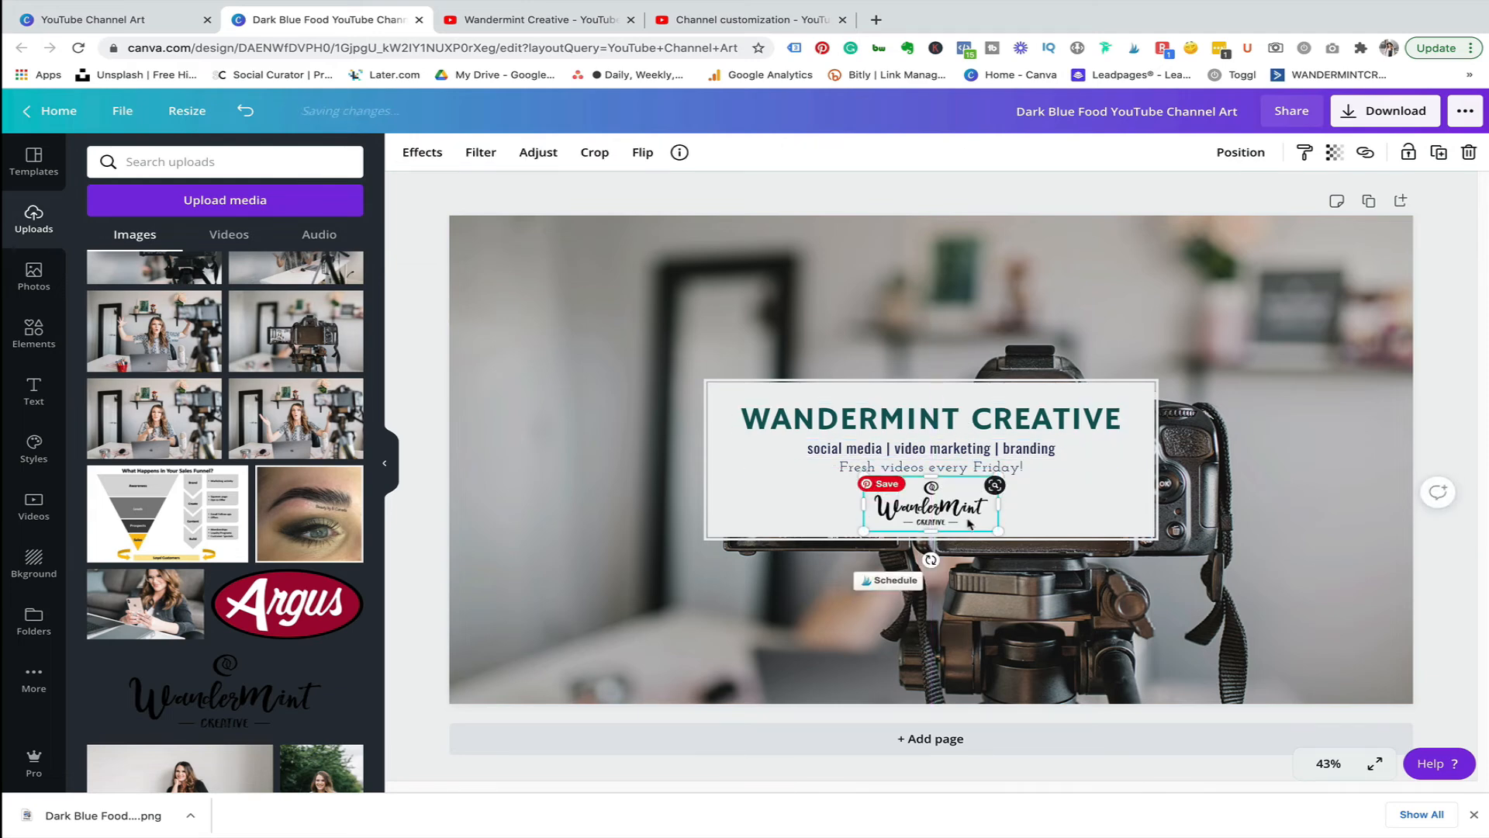
left_click(938, 451, "shift")
left_click(940, 467, "shift")
left_click(946, 423, "shift")
left_click_drag(935, 453, 934, 442)
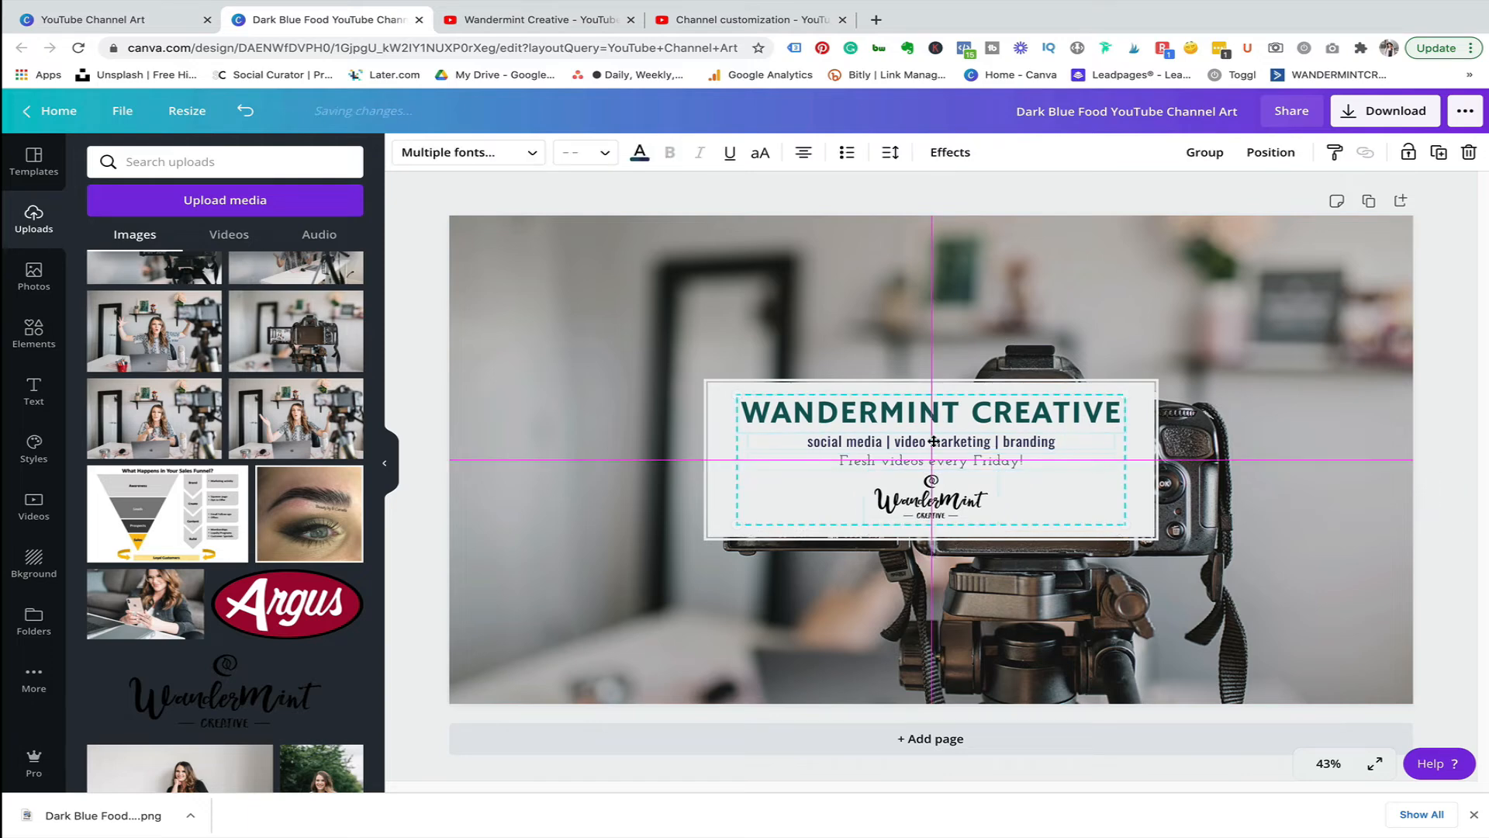
left_click(1449, 527)
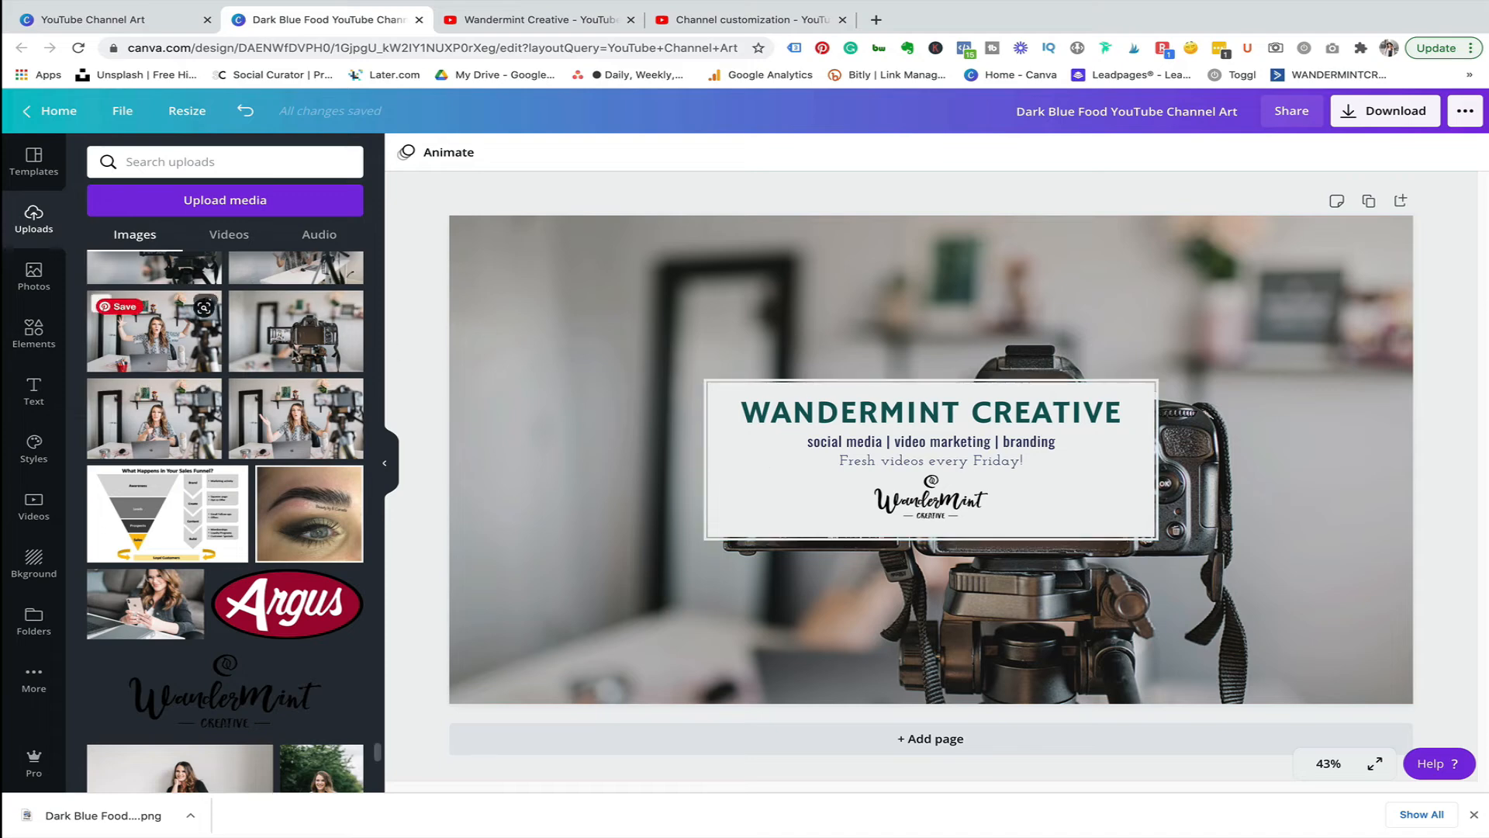
Add the uploaded photo of the woman holding a phone and resize it to sit left of the logo.
scroll(166, 578, "down", 1)
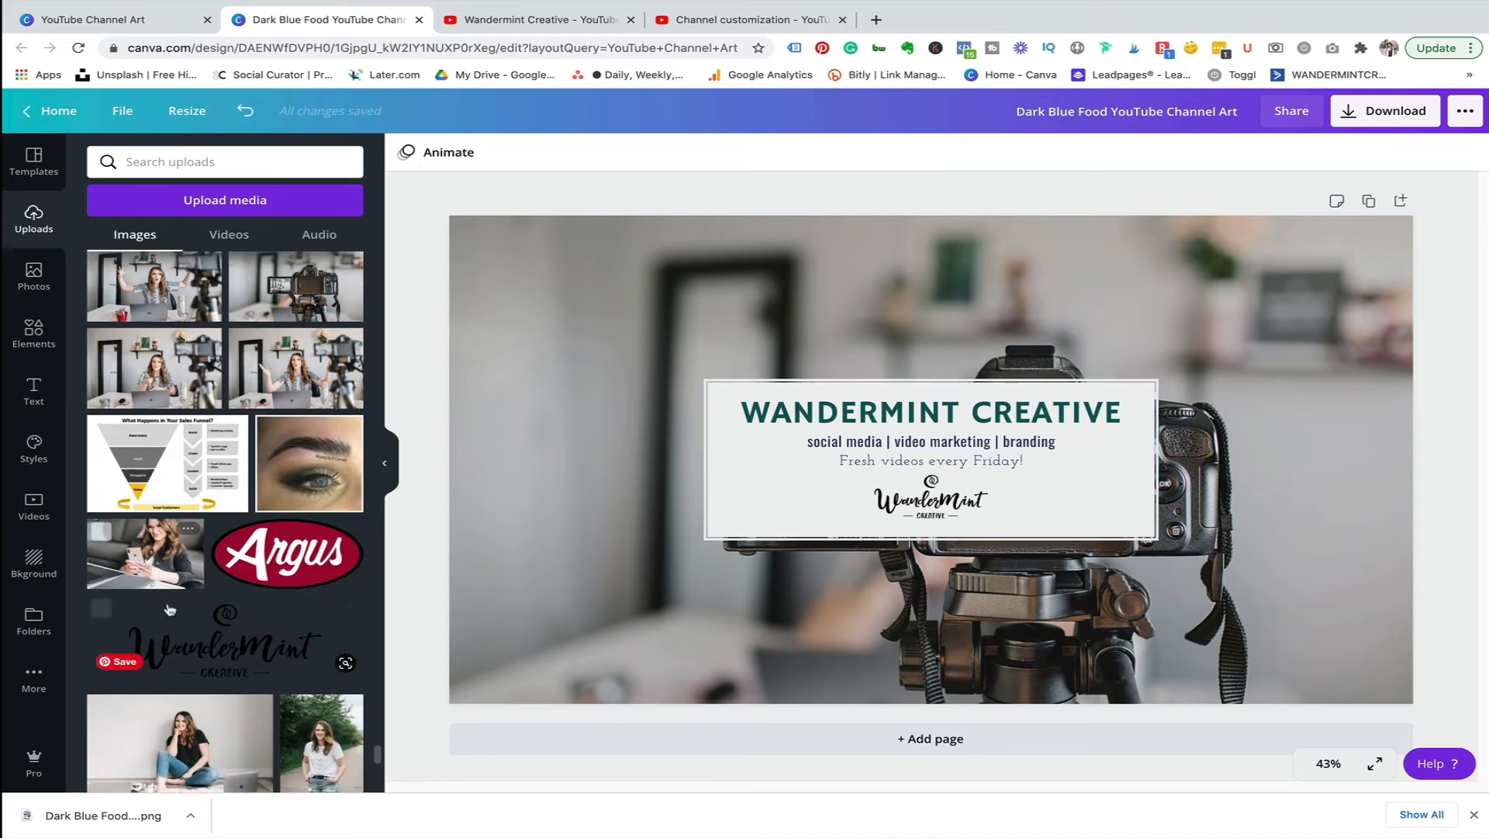
left_click(170, 569)
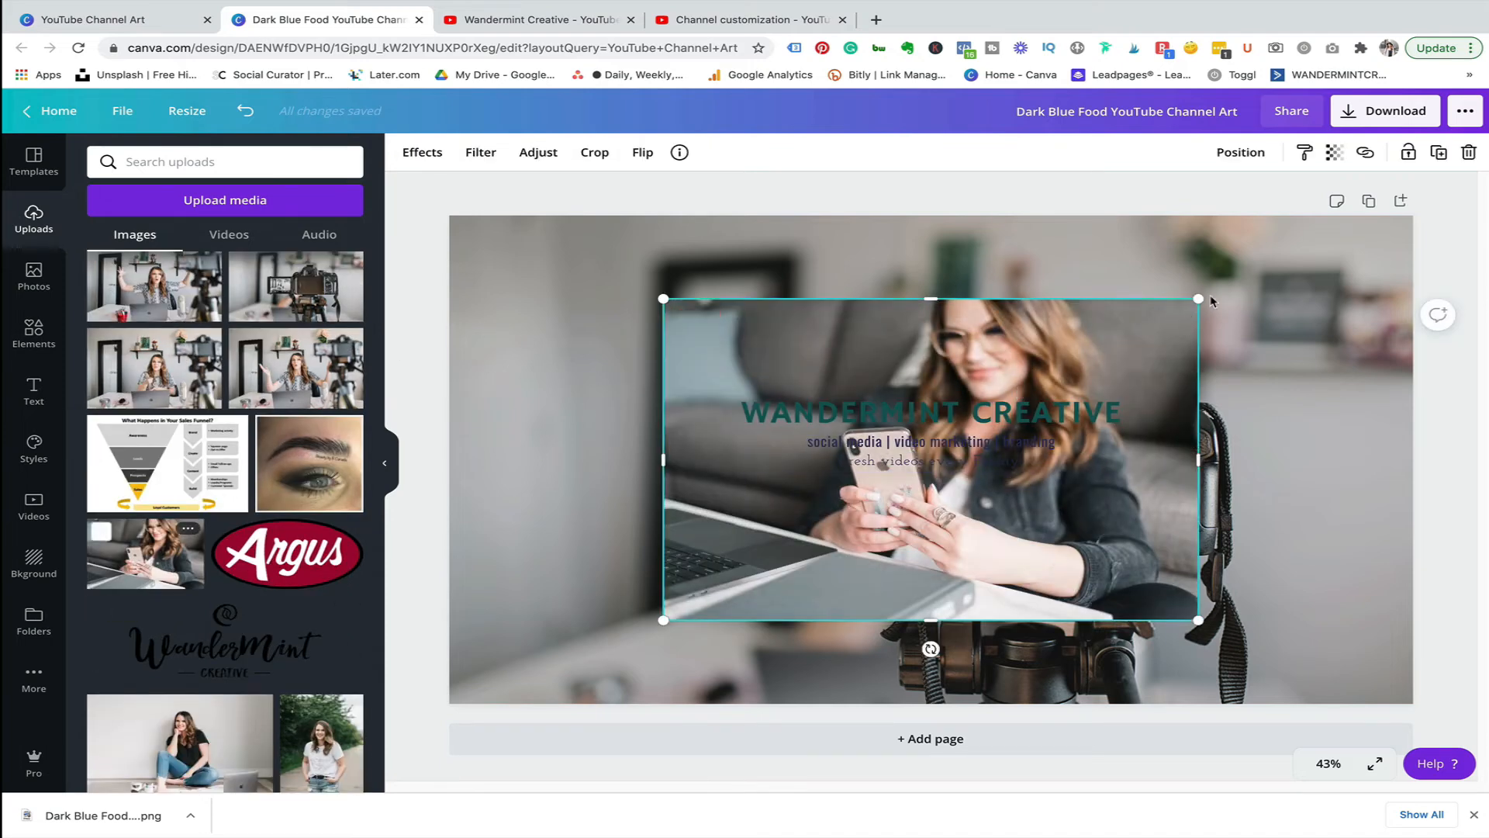
left_click_drag(978, 379, 785, 516)
left_click(925, 567)
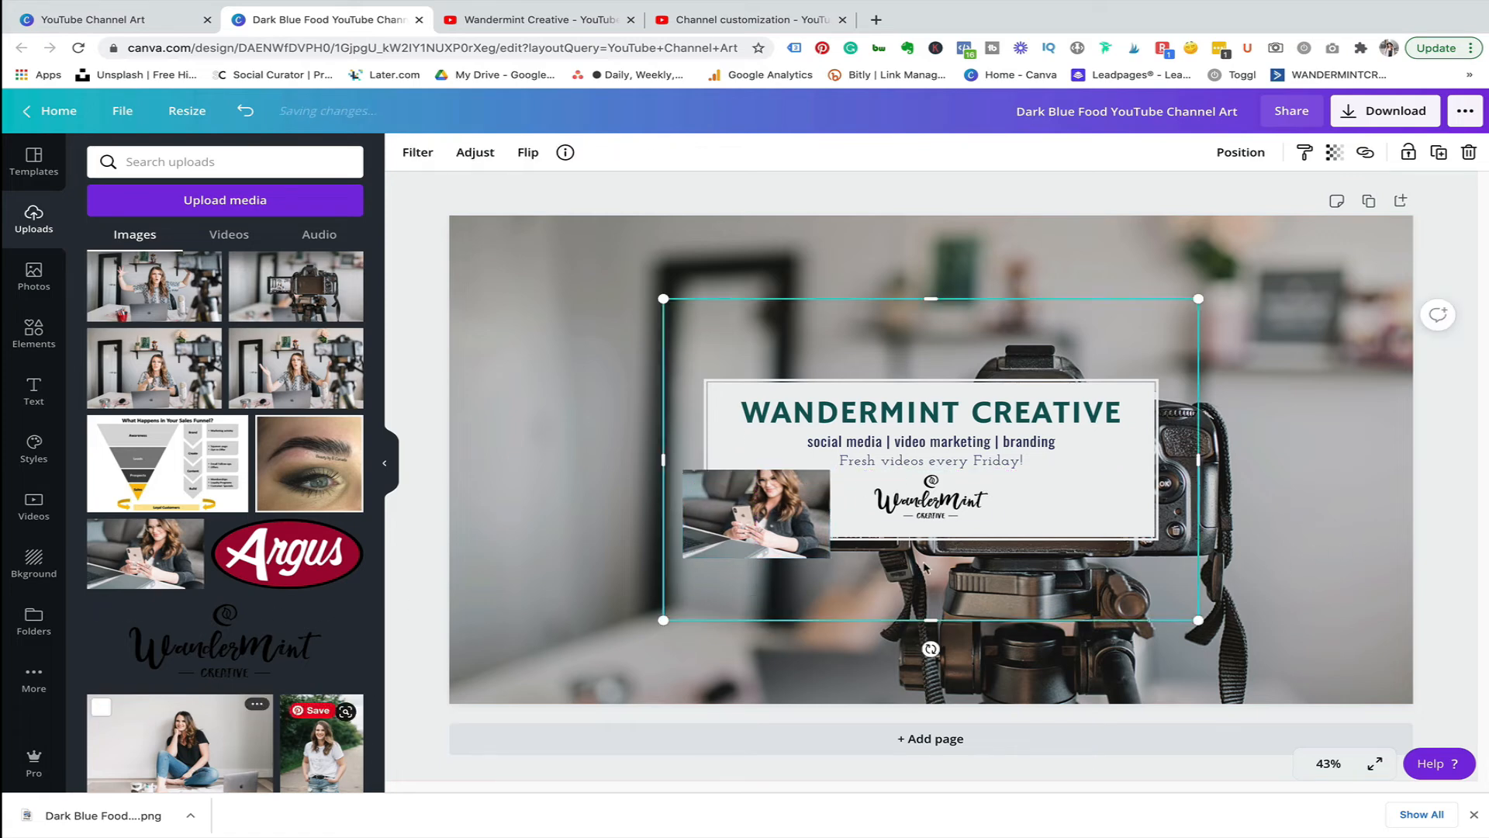
left_click_drag(1198, 299, 808, 496)
Add the photo of the woman sitting on the floor, sized about 391 × 261, right of the logo.
left_click_drag(756, 596, 1197, 558)
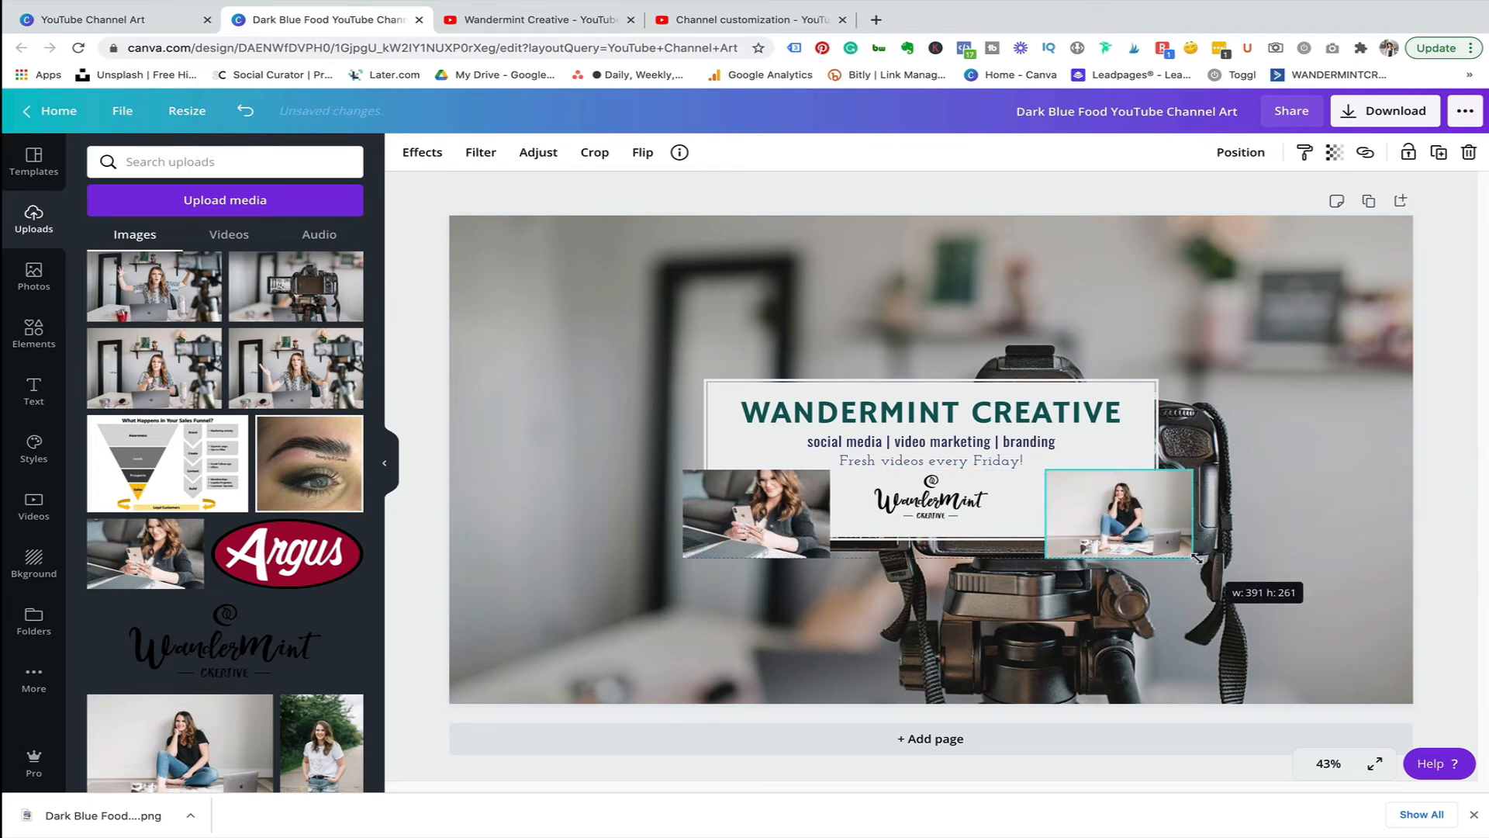
left_click(1472, 606)
left_click_drag(1135, 512, 1130, 518)
left_click(1389, 608)
left_click(1140, 518)
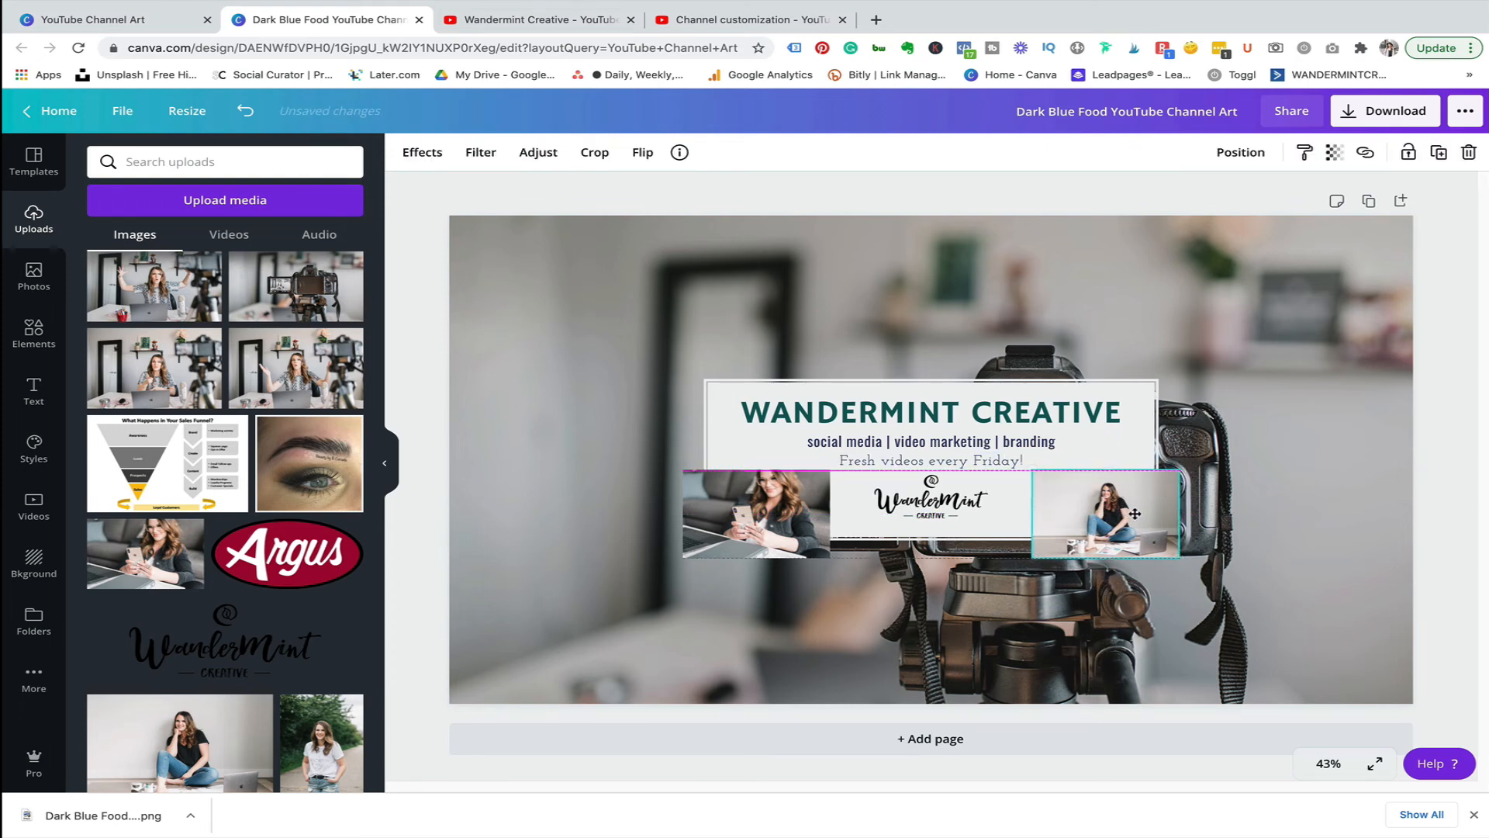
left_click(1447, 604)
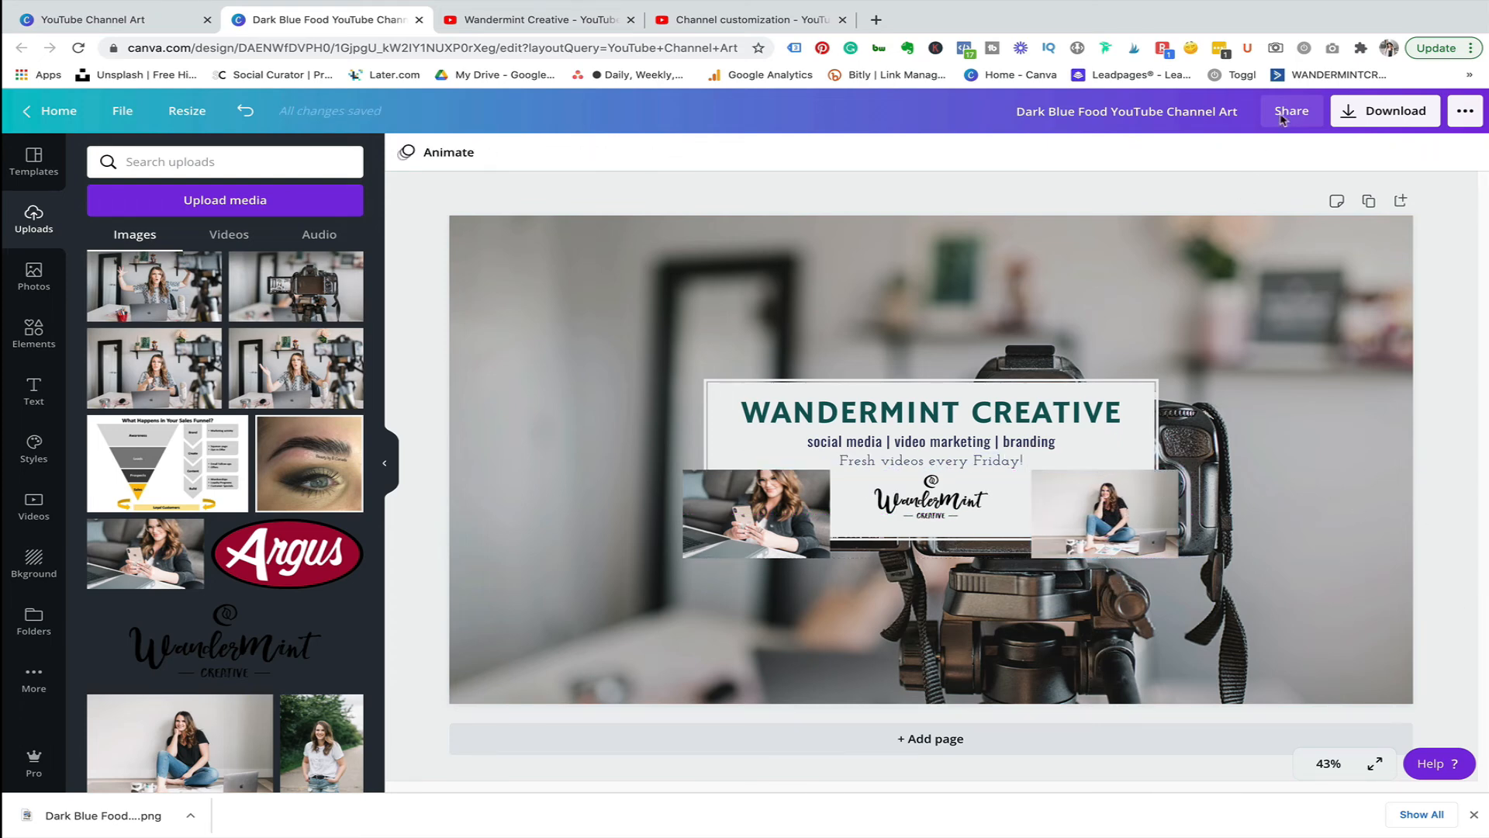
Download the updated design again as a PNG.
left_click(1370, 117)
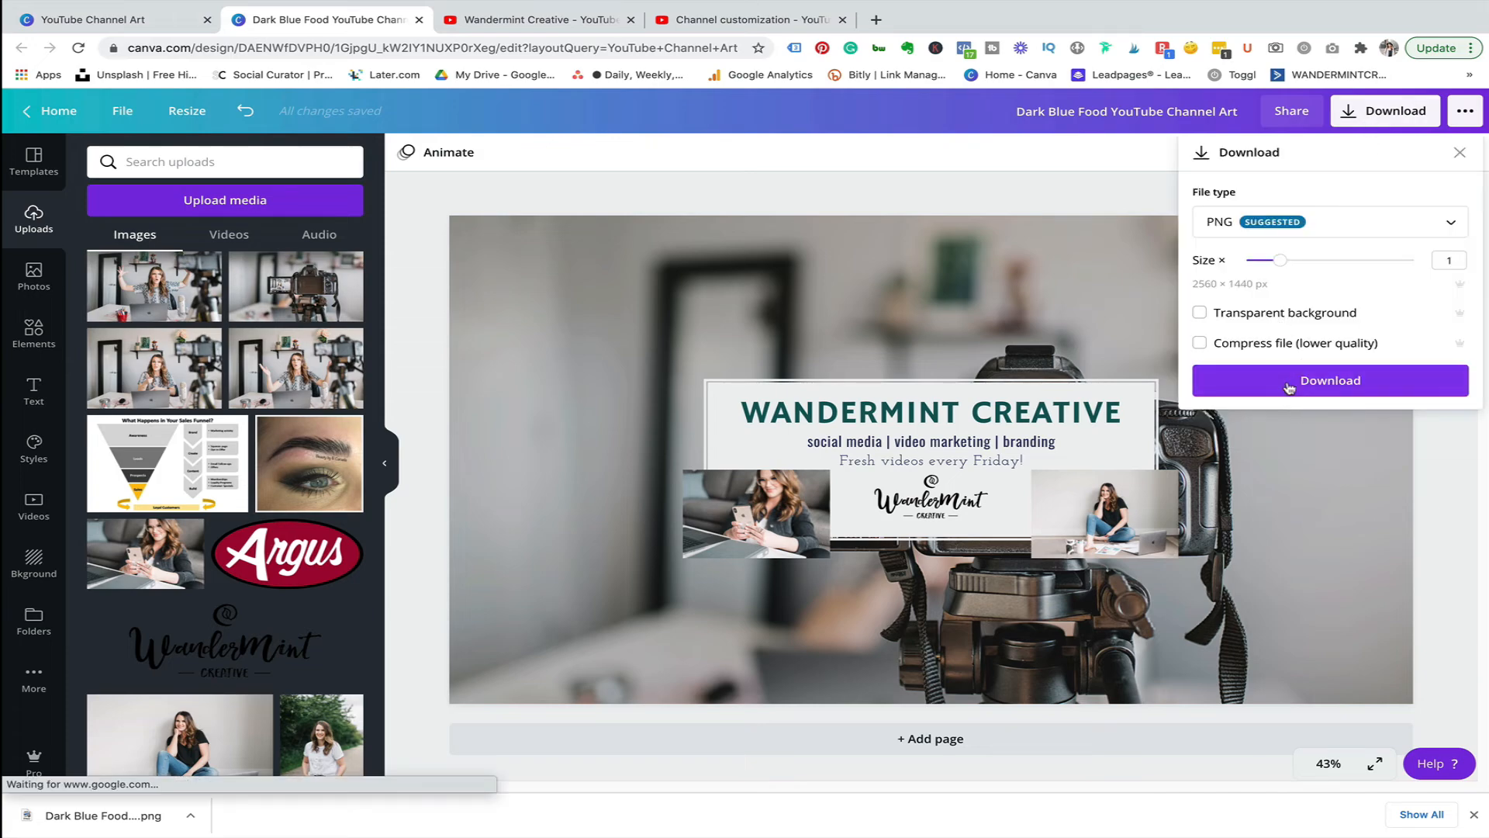
left_click(1289, 388)
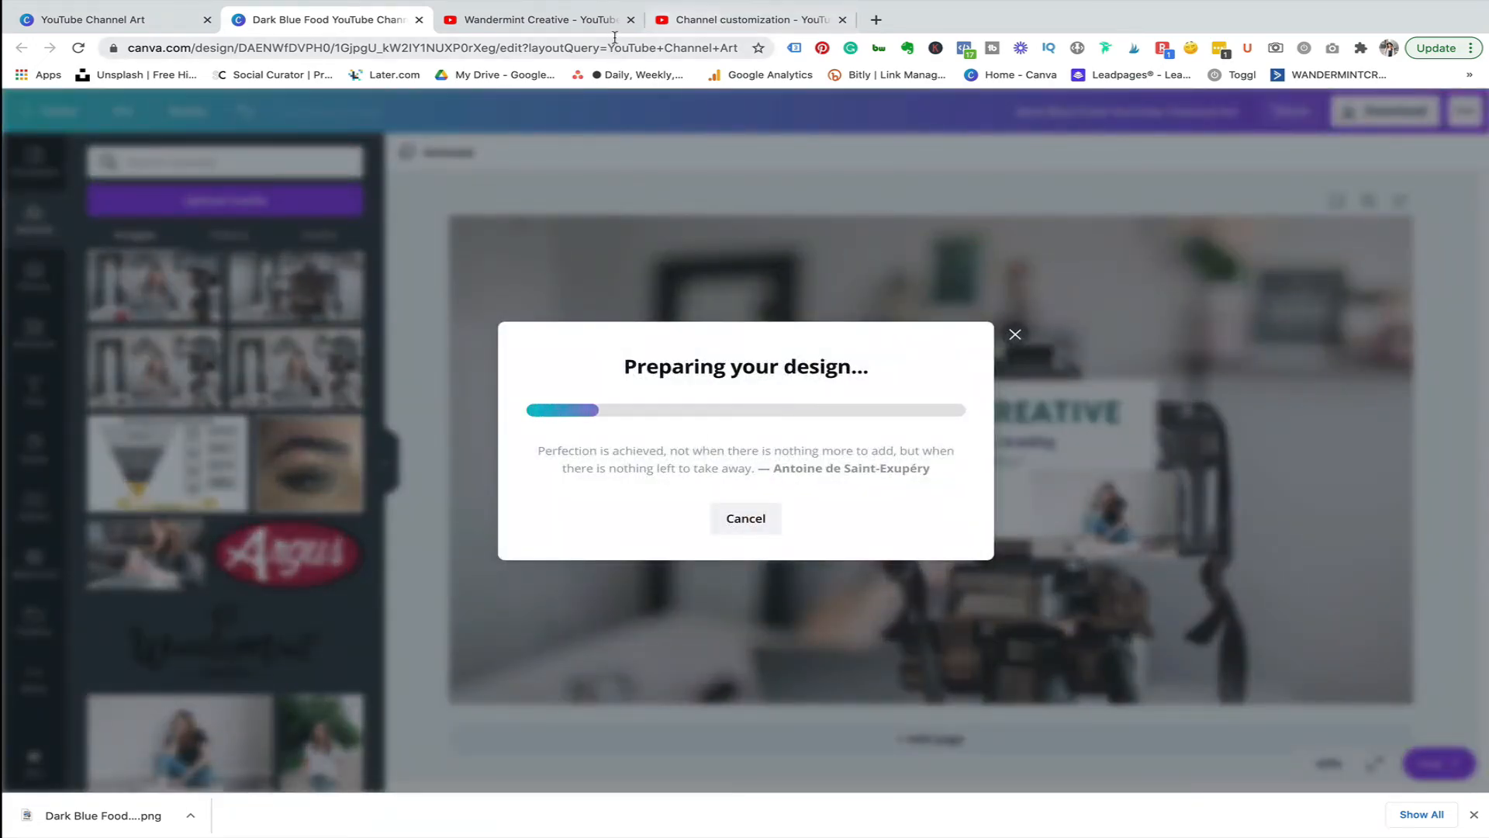
Cancel the current banner crop in YouTube Studio and upload "Dark Blue Food YouTube Channel Art (1).png" from Downloads instead.
left_click(746, 22)
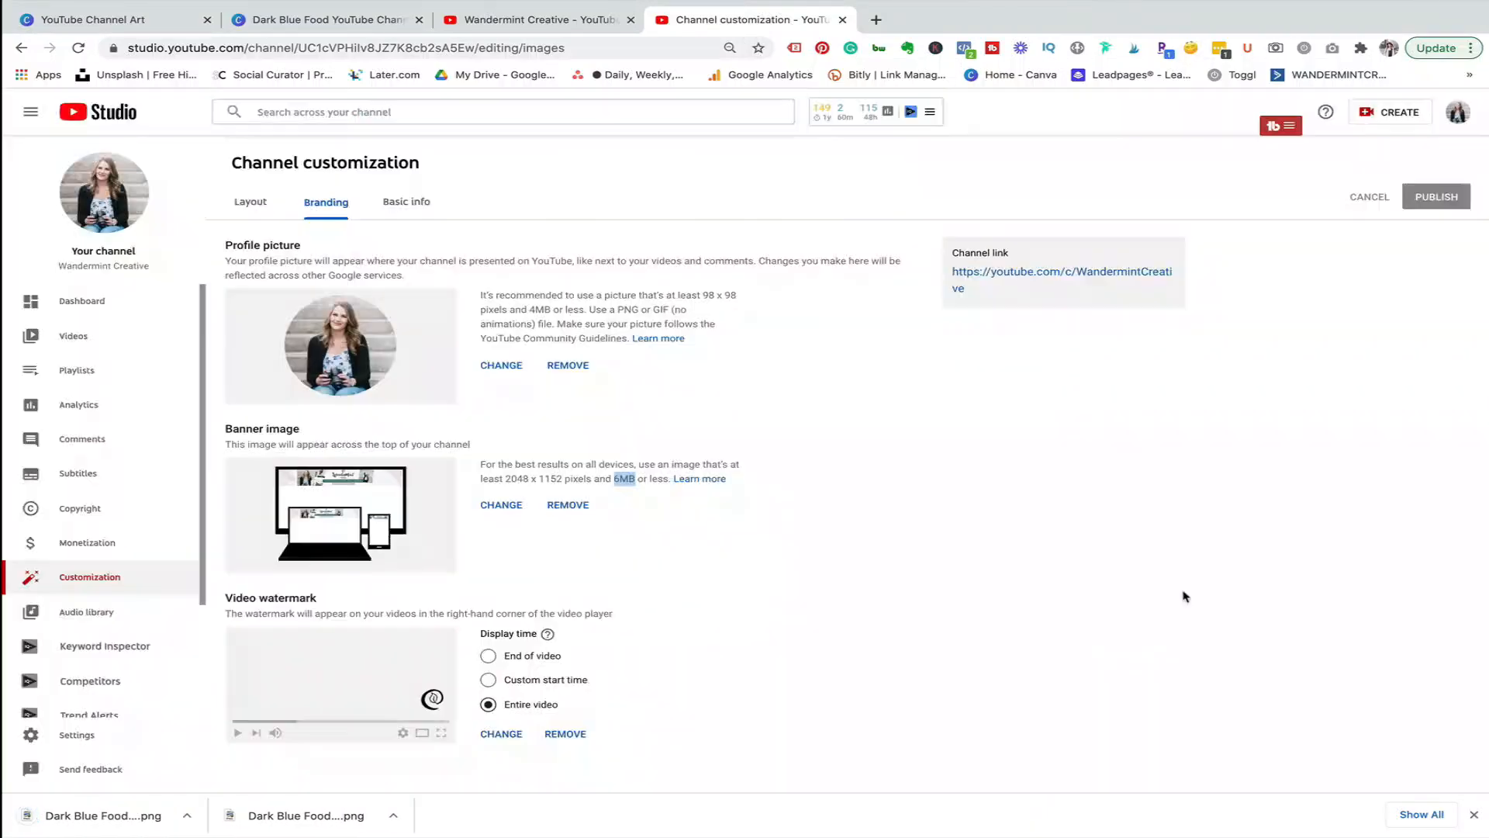
left_click(1030, 686)
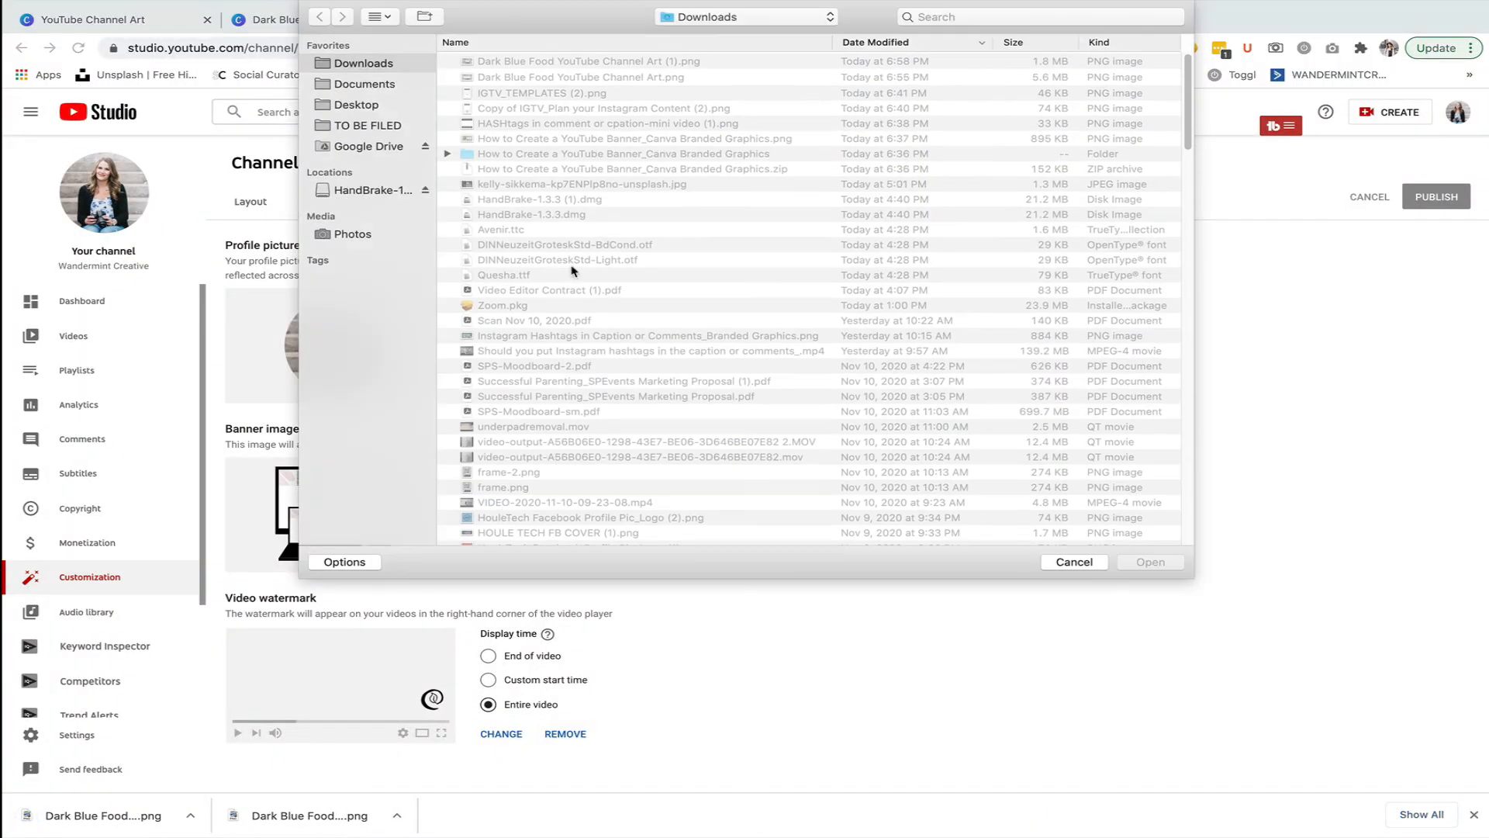
left_click(546, 61)
left_click(1150, 561)
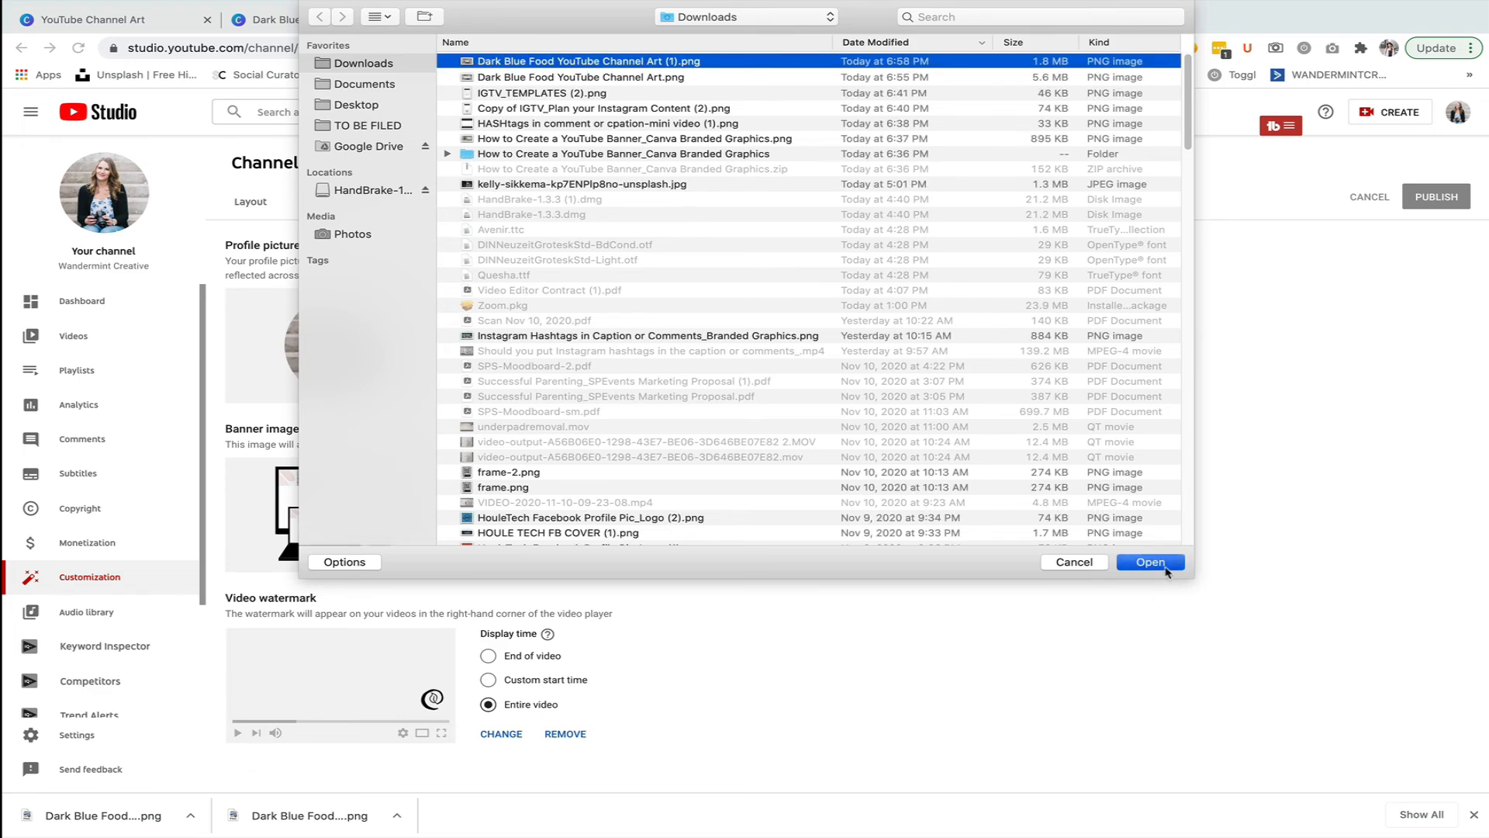